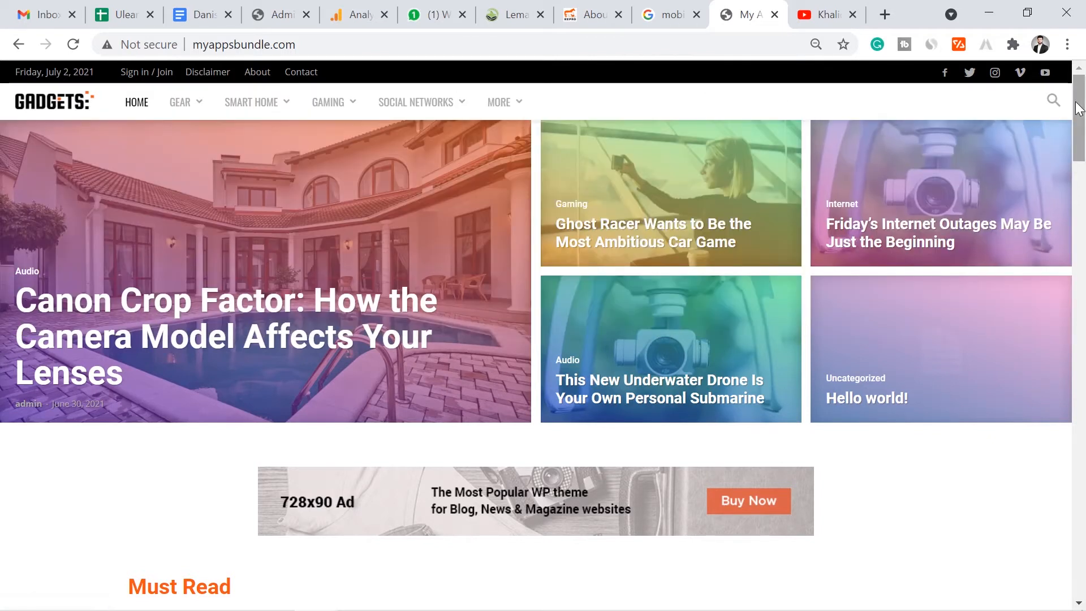
- Look through the YouTube channel's videos, then go back to the Gadgets site tab
{"action": "left_click_drag", "start_coordinate": [1079, 103], "coordinate": [1082, 140]}
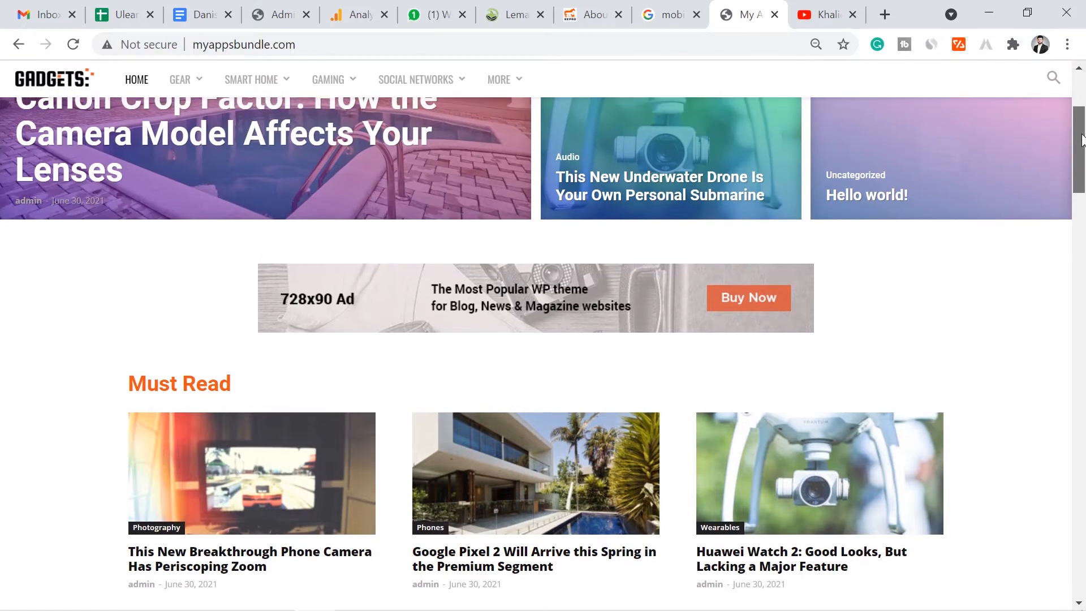
{"action": "left_click_drag", "start_coordinate": [1082, 140], "coordinate": [1081, 113]}
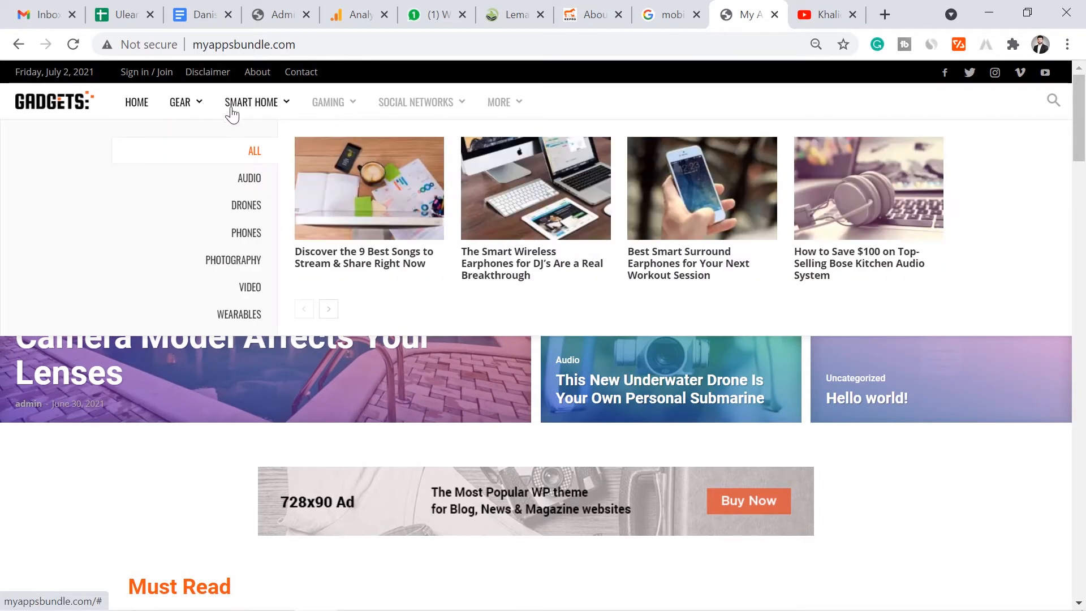
{"action": "mouse_move", "coordinate": [399, 100]}
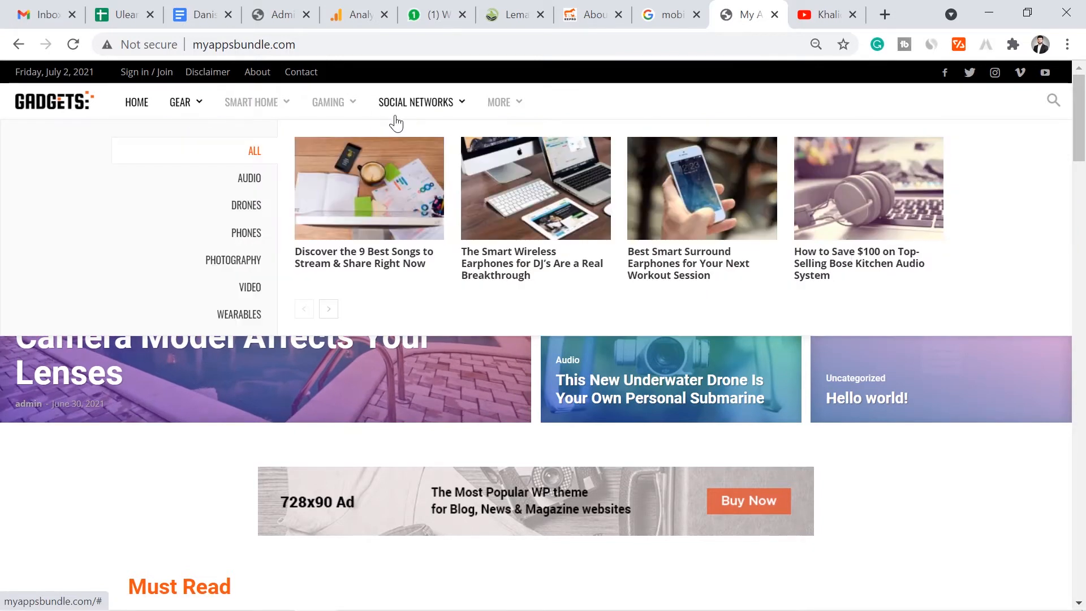
{"action": "mouse_move", "coordinate": [241, 111]}
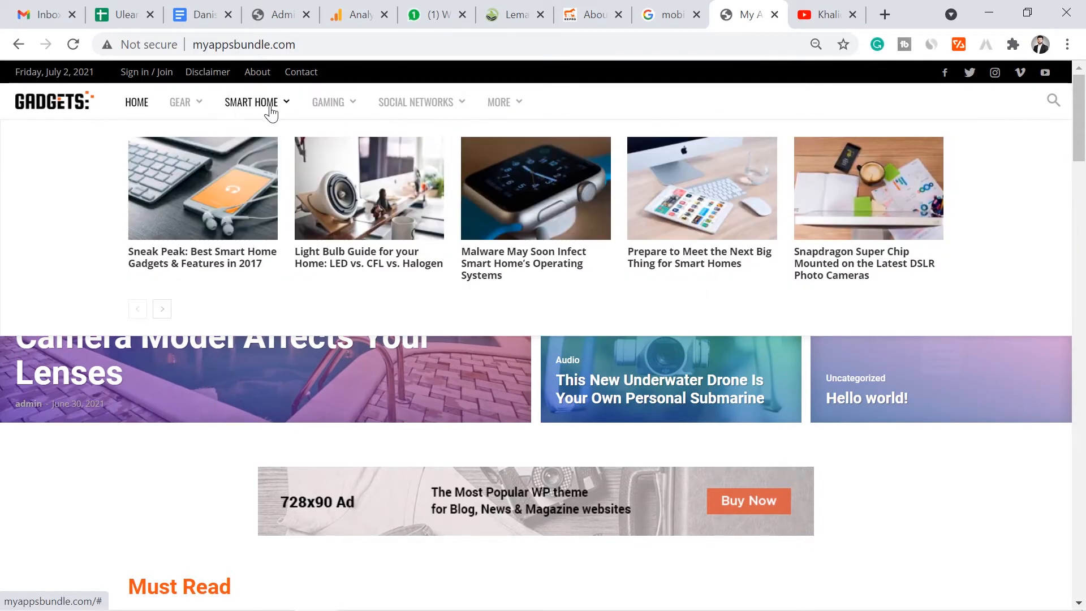
{"action": "mouse_move", "coordinate": [335, 118]}
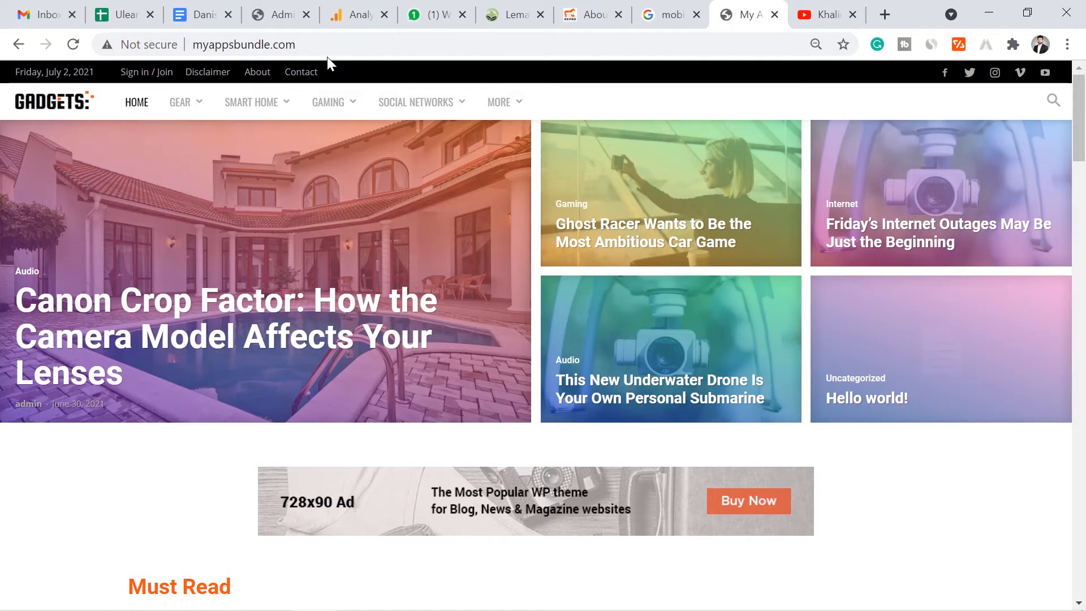
{"action": "left_click", "coordinate": [825, 15]}
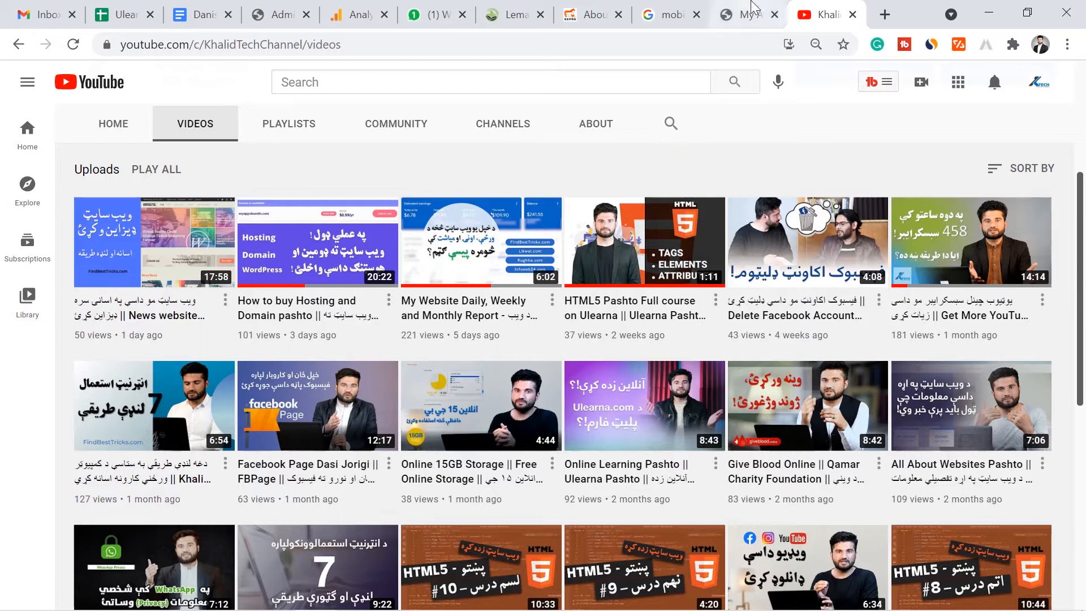
{"action": "left_click", "coordinate": [752, 11]}
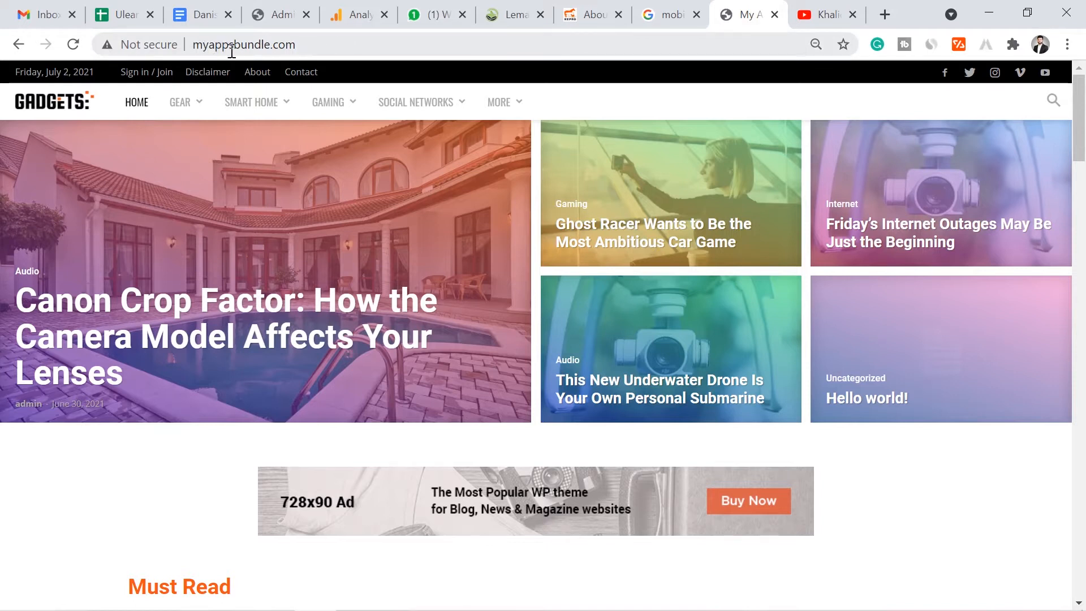
- Append /admin to the site URL and log in with the admin username and password
{"action": "left_click", "coordinate": [310, 45]}
{"action": "left_click", "coordinate": [364, 48]}
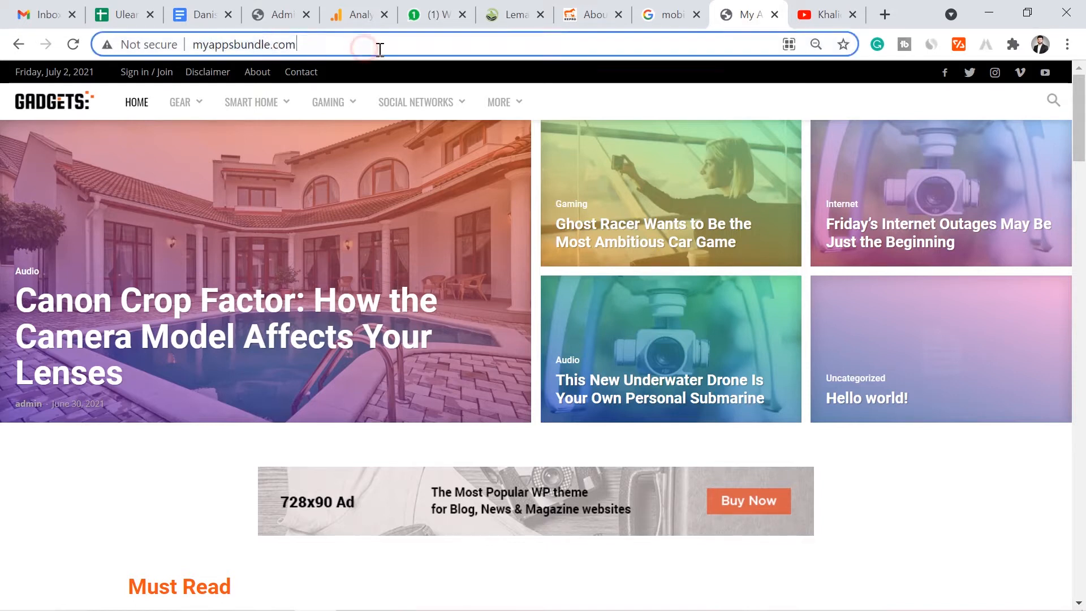
{"action": "type", "text": "/"}
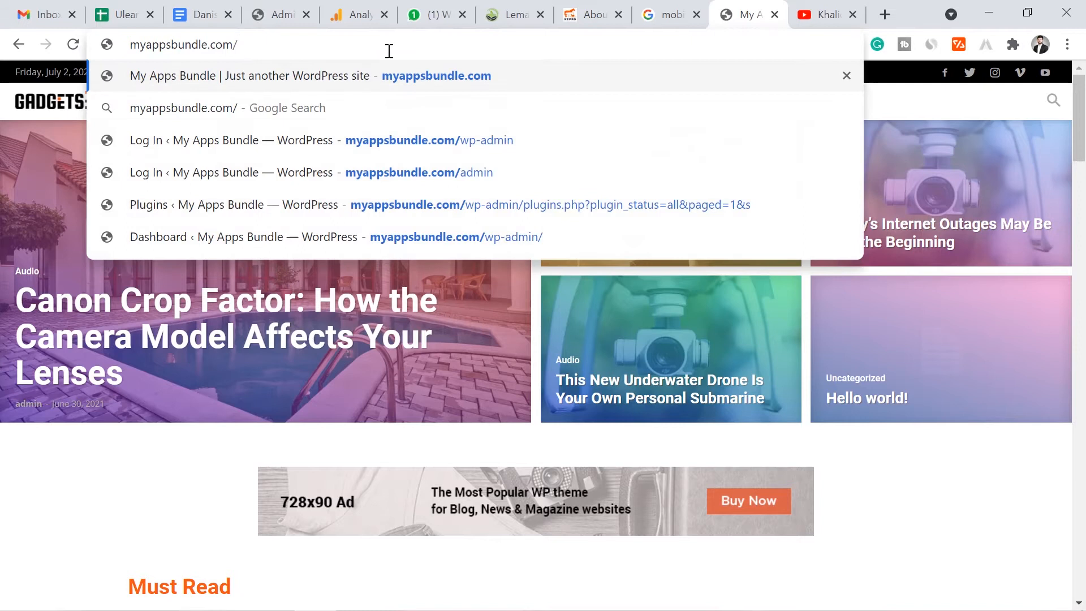
{"action": "type", "text": "admin"}
{"action": "key", "text": "Return"}
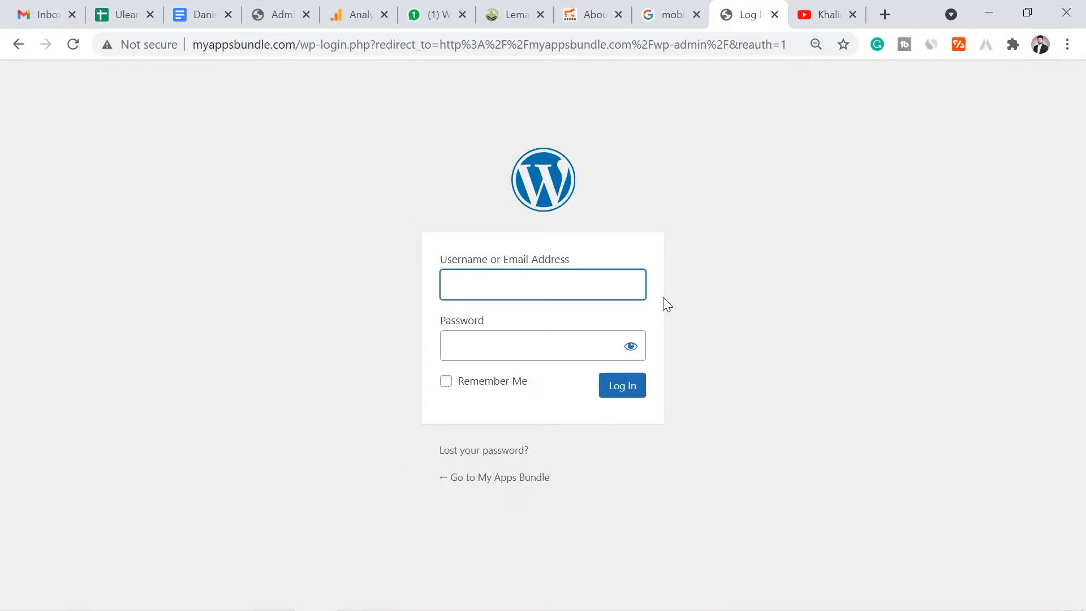
{"action": "type", "text": "admi"}
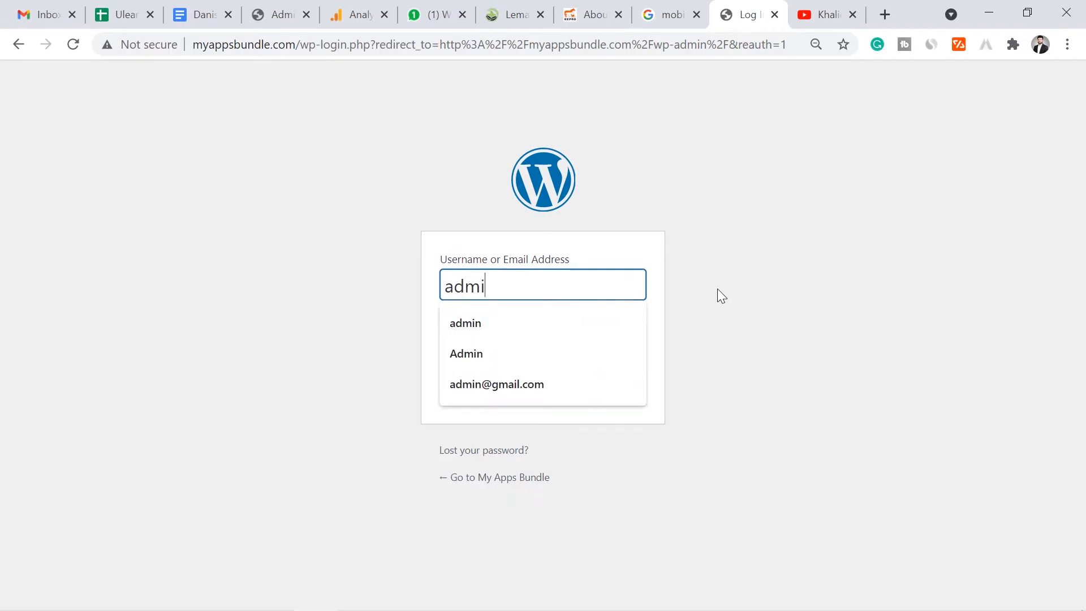
{"action": "type", "text": "n"}
{"action": "left_click", "coordinate": [567, 337]}
{"action": "type", "text": "******"}
{"action": "key", "text": "BackSpace"}
{"action": "key", "text": "BackSpace"}
{"action": "key", "text": "BackSpace"}
{"action": "key", "text": "BackSpace"}
{"action": "key", "text": "BackSpace"}
{"action": "key", "text": "BackSpace"}
{"action": "type", "text": "***************"}
{"action": "left_click", "coordinate": [620, 390]}
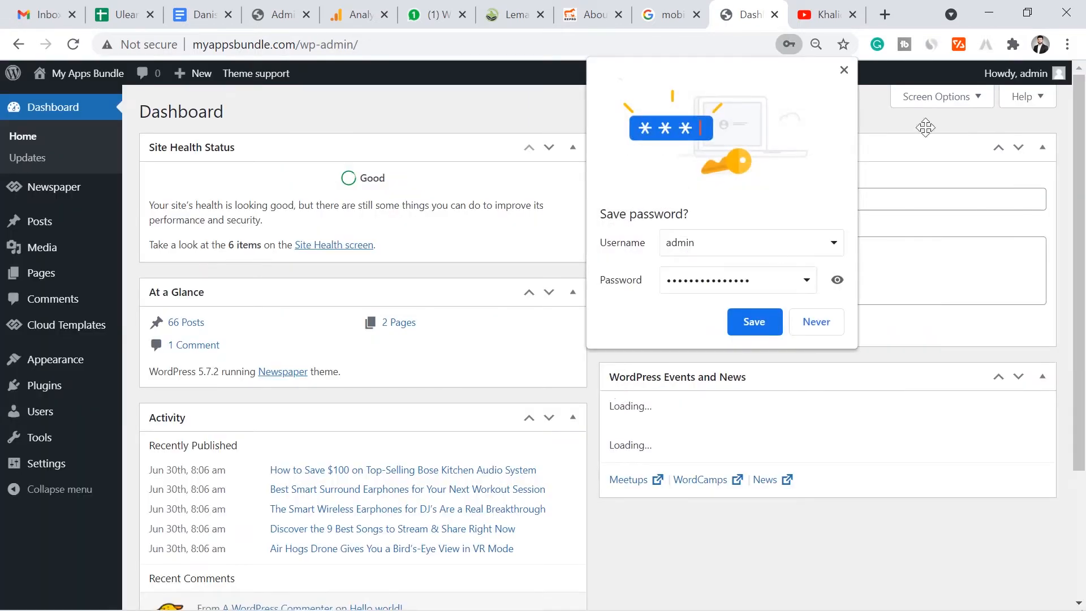
- Close the save-password bubble and go to Posts > Categories, which lists 15 categories
{"action": "left_click", "coordinate": [842, 69]}
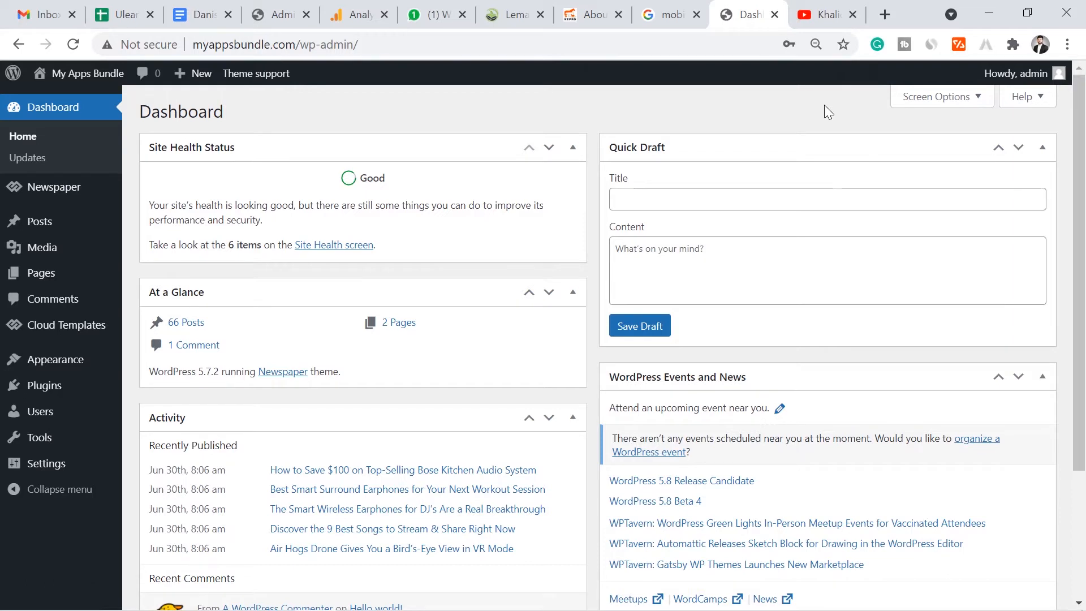
{"action": "scroll", "coordinate": [1083, 299], "scroll_direction": "down", "scroll_amount": 3}
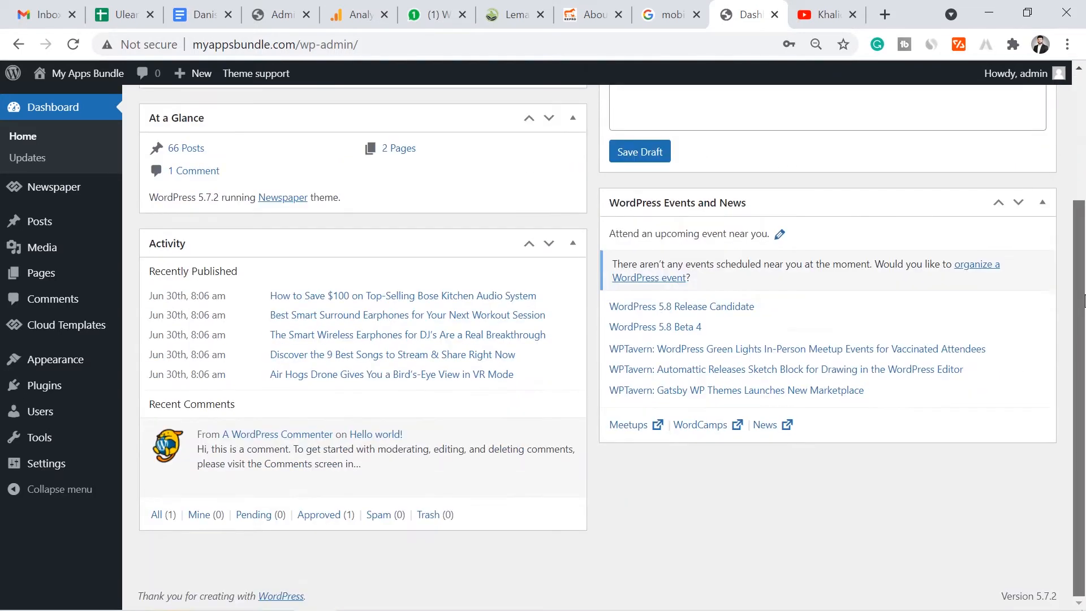
{"action": "left_click_drag", "start_coordinate": [1085, 304], "coordinate": [1083, 209]}
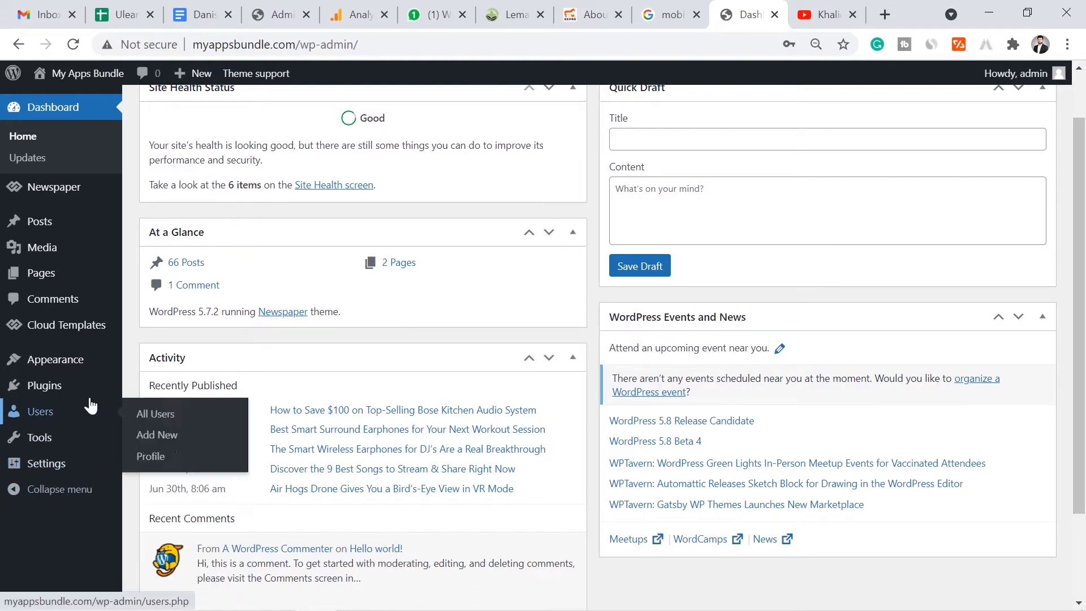
{"action": "mouse_move", "coordinate": [79, 390]}
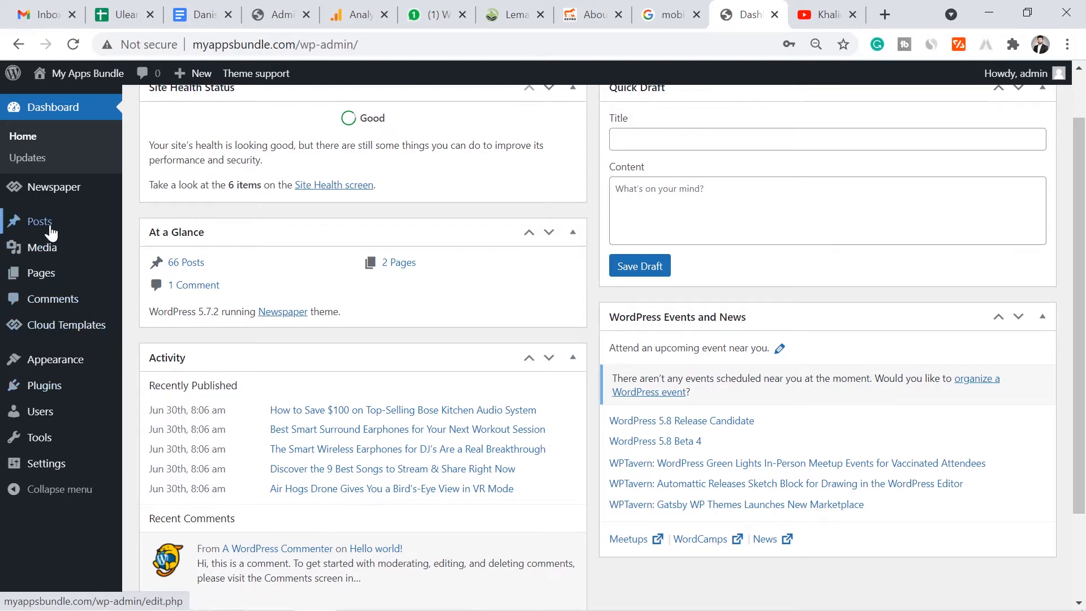
{"action": "mouse_move", "coordinate": [69, 232]}
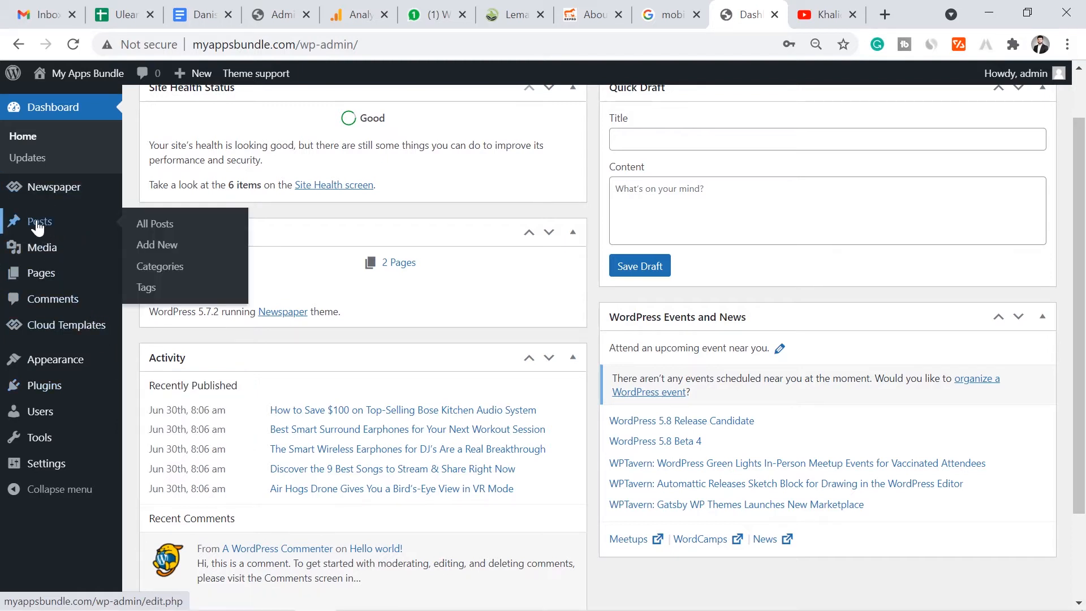
{"action": "left_click", "coordinate": [158, 272]}
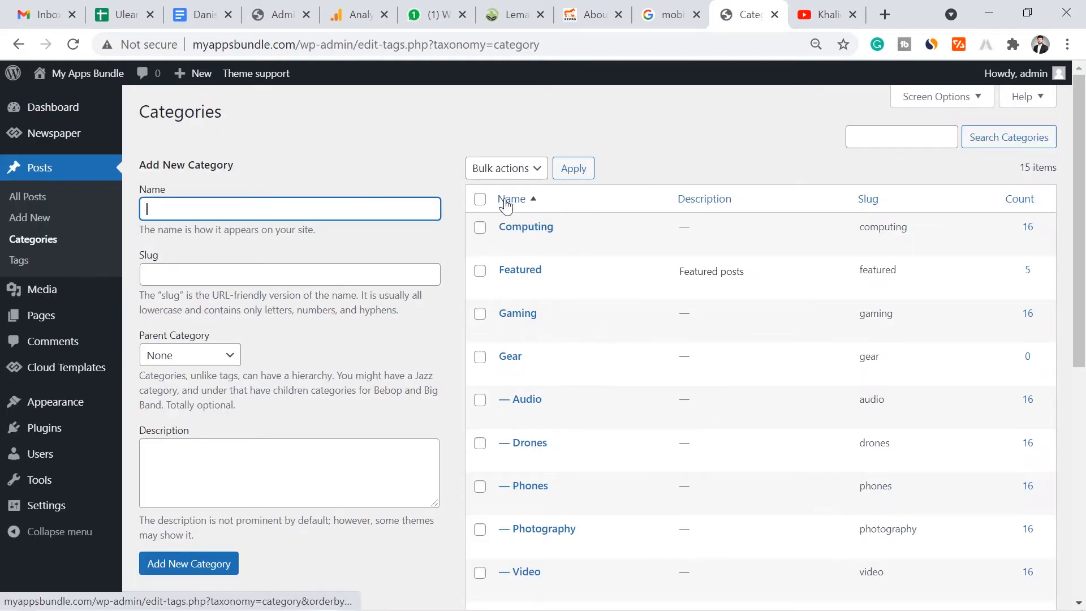
- Select all categories, apply the Delete bulk action, then minimise windows to show the desktop
{"action": "left_click", "coordinate": [479, 199]}
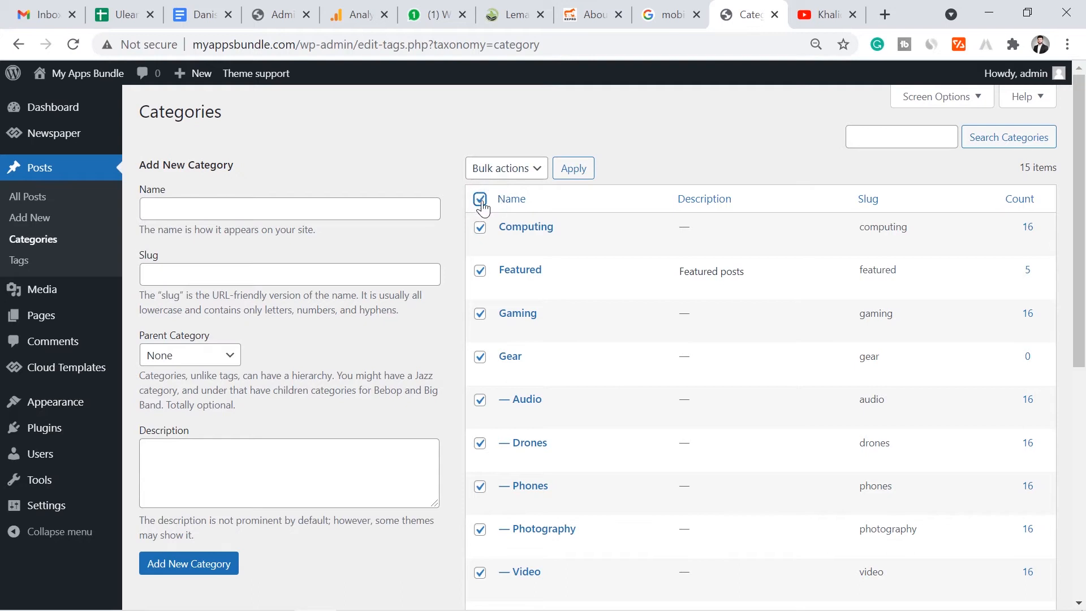
{"action": "left_click", "coordinate": [478, 199]}
{"action": "left_click", "coordinate": [478, 199]}
{"action": "left_click", "coordinate": [478, 199]}
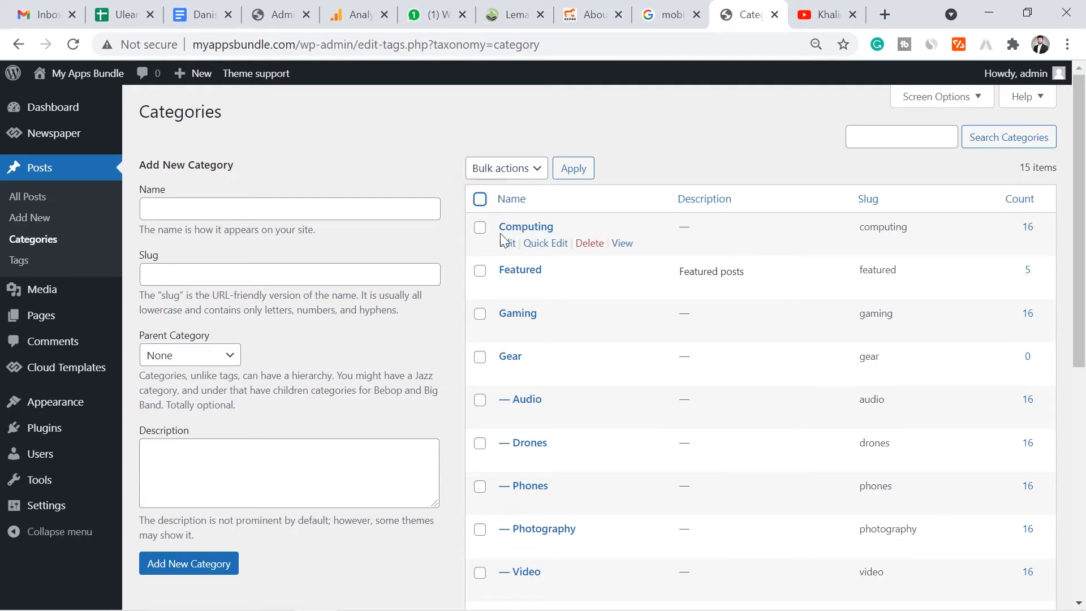
{"action": "left_click", "coordinate": [479, 199]}
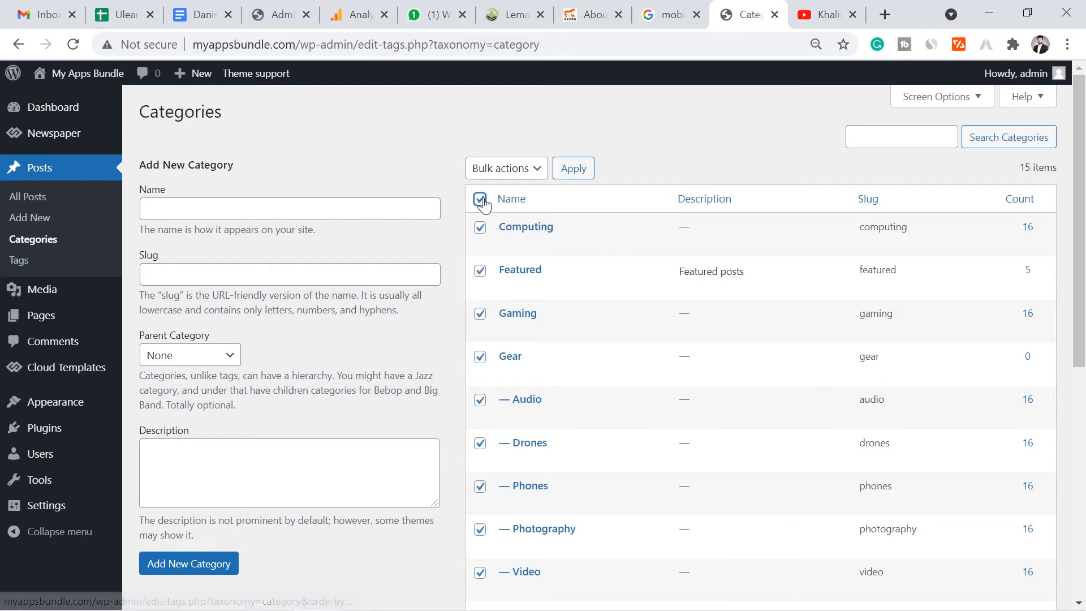
{"action": "left_click", "coordinate": [506, 168]}
{"action": "left_click", "coordinate": [502, 215]}
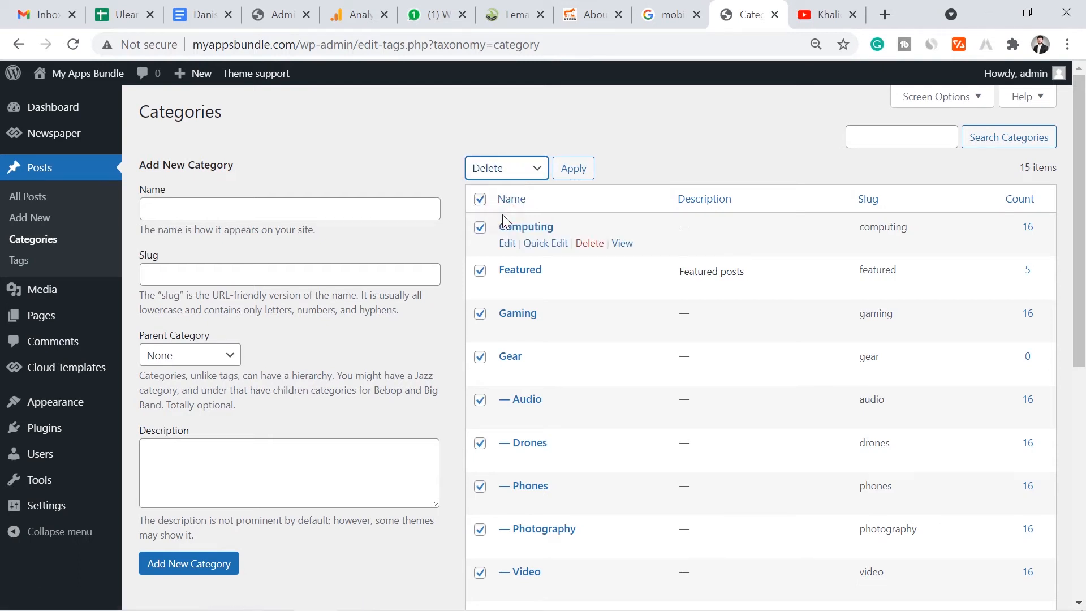
{"action": "left_click", "coordinate": [578, 170]}
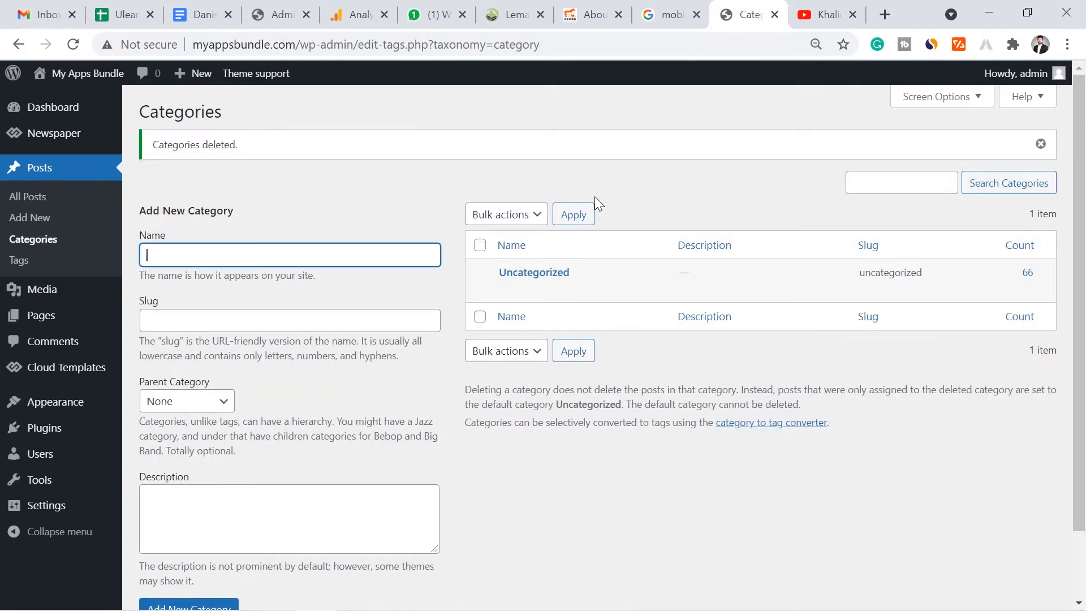
{"action": "left_click", "coordinate": [657, 189]}
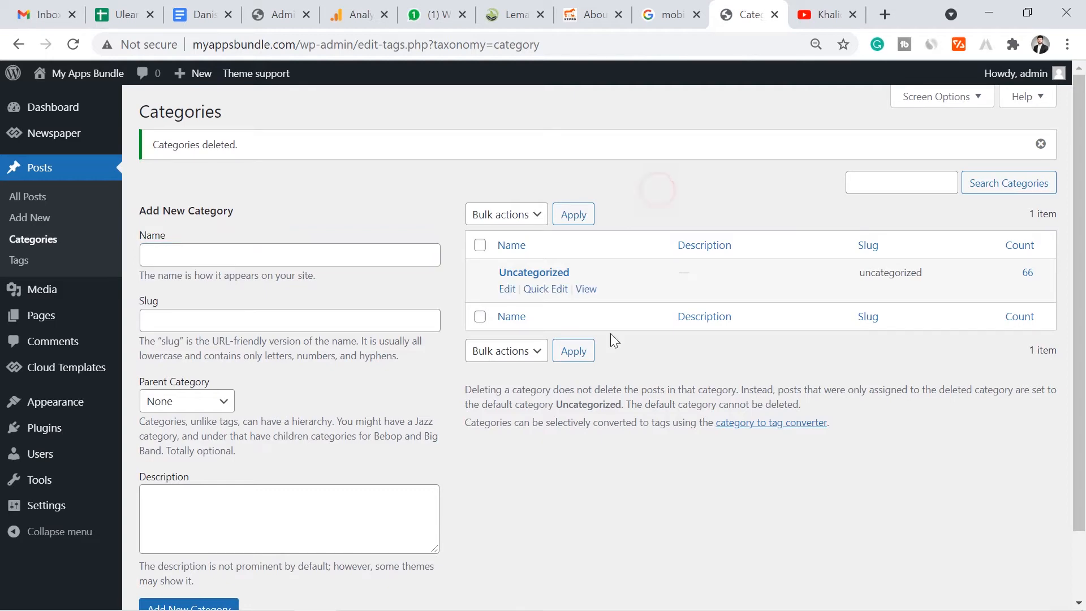
{"action": "left_click", "coordinate": [1085, 609]}
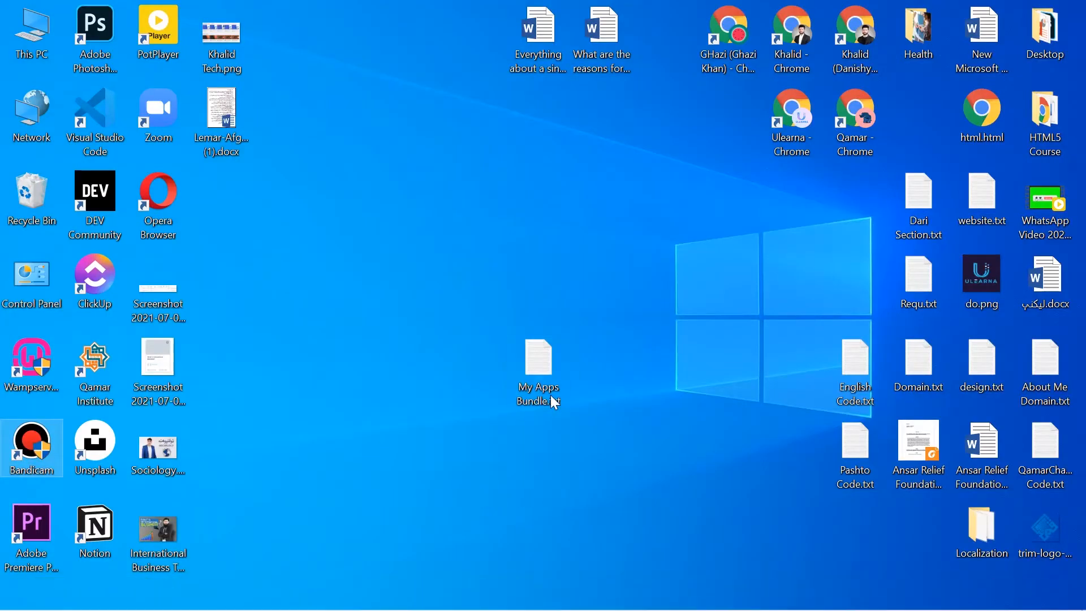
- Open My Apps Bundle.txt in Notepad and select the first category name, Social
{"action": "double_click", "coordinate": [545, 375]}
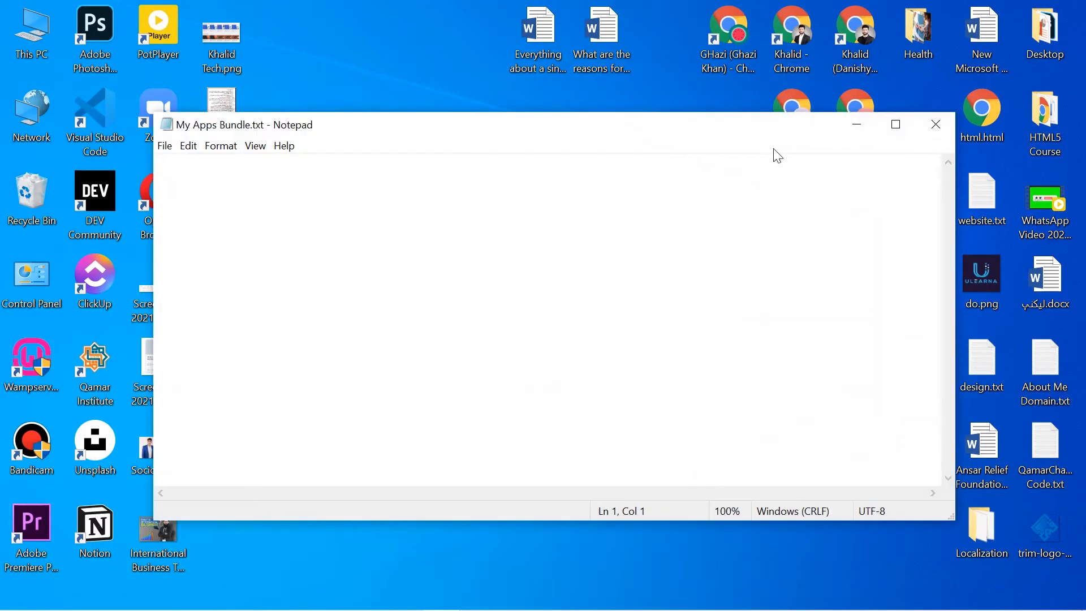
{"action": "left_click", "coordinate": [936, 124]}
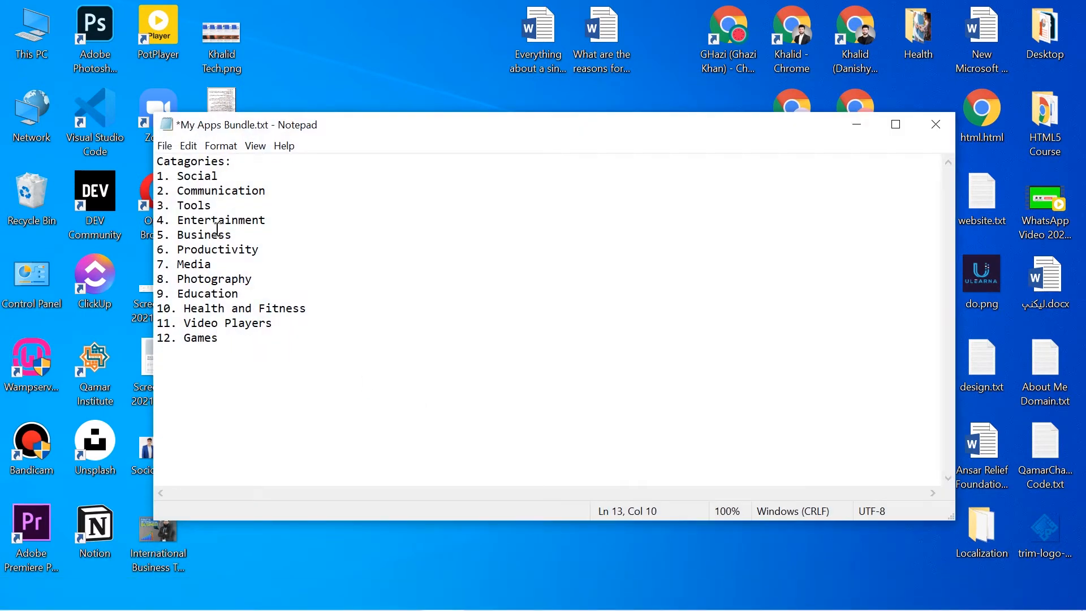
{"action": "left_click_drag", "start_coordinate": [226, 178], "coordinate": [186, 178]}
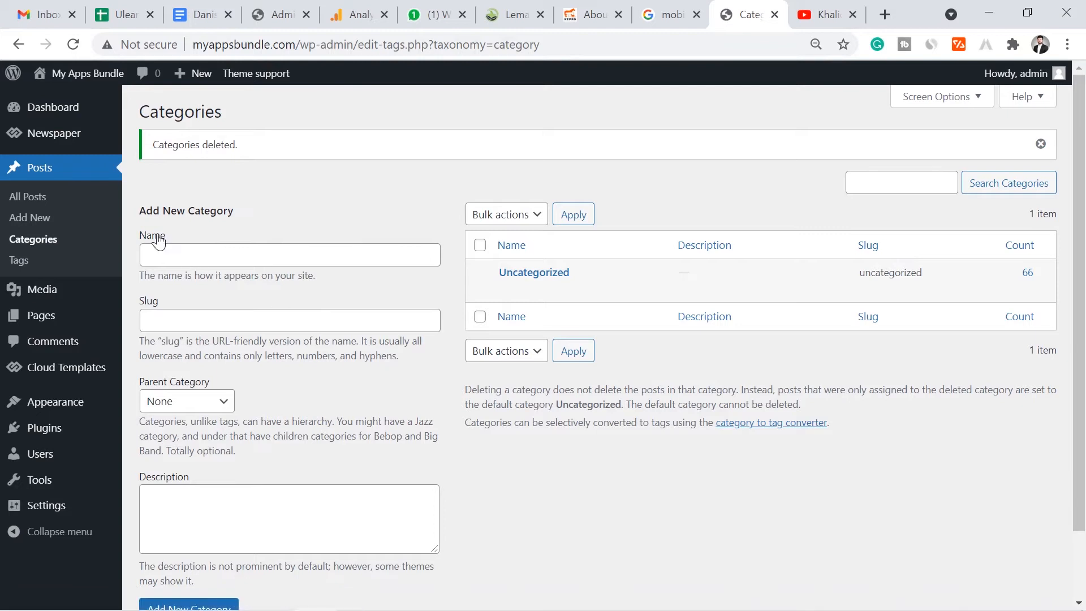
- Add the Social and Communication categories, copying each name from the Notepad list
{"action": "left_click", "coordinate": [201, 246]}
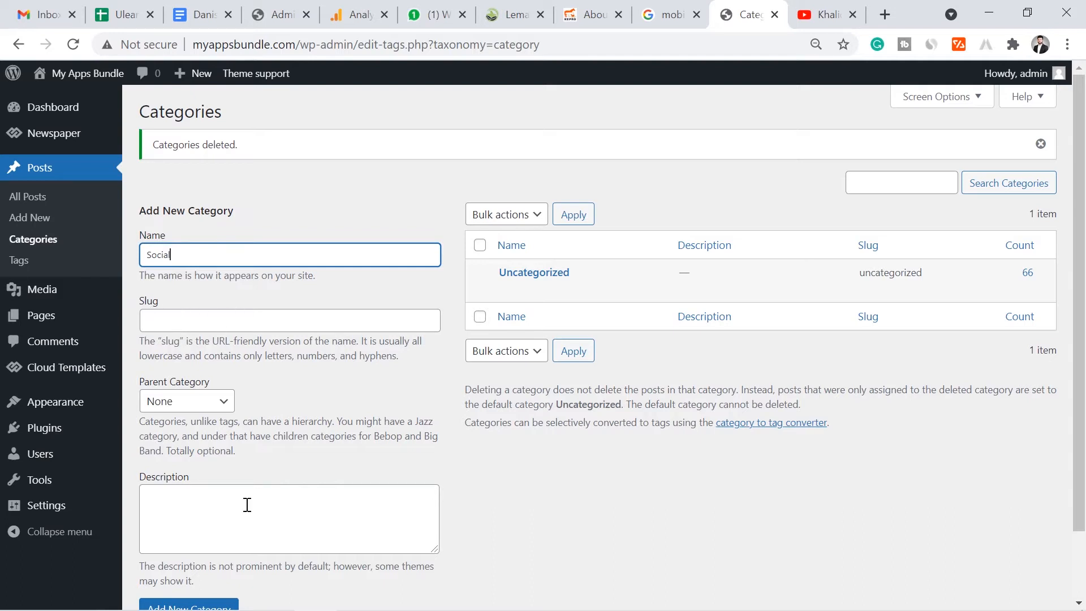
{"action": "scroll", "coordinate": [503, 452], "scroll_direction": "down", "scroll_amount": 1}
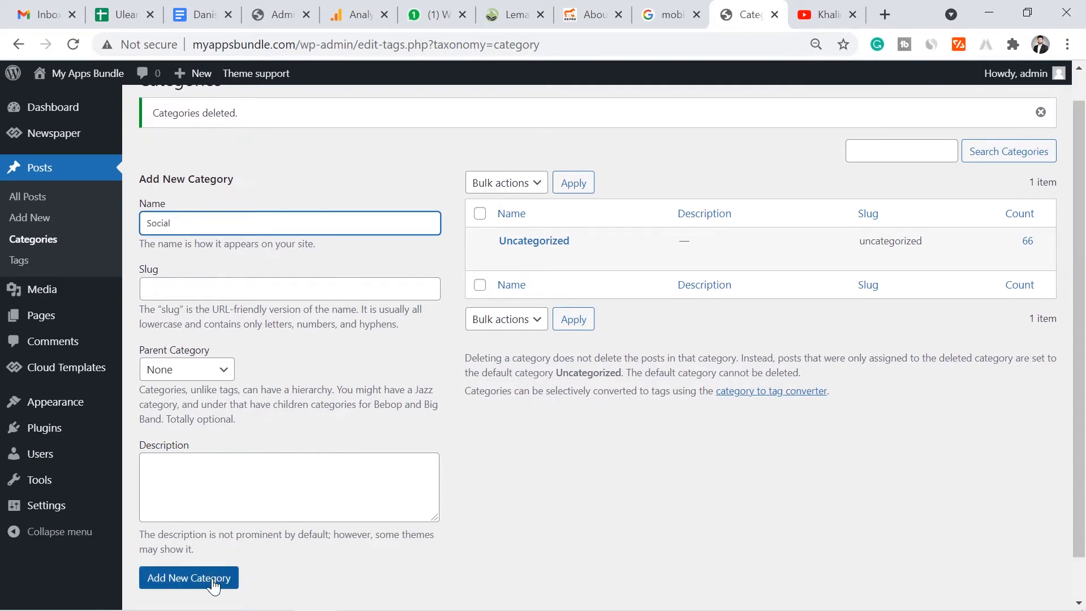
{"action": "left_click", "coordinate": [212, 579]}
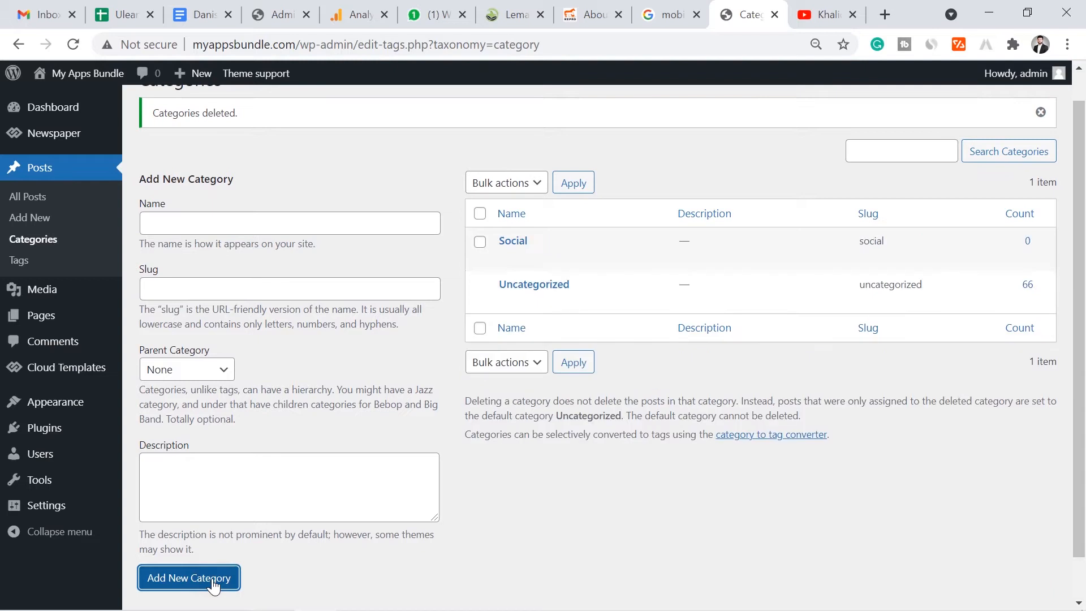
{"action": "left_click", "coordinate": [532, 601]}
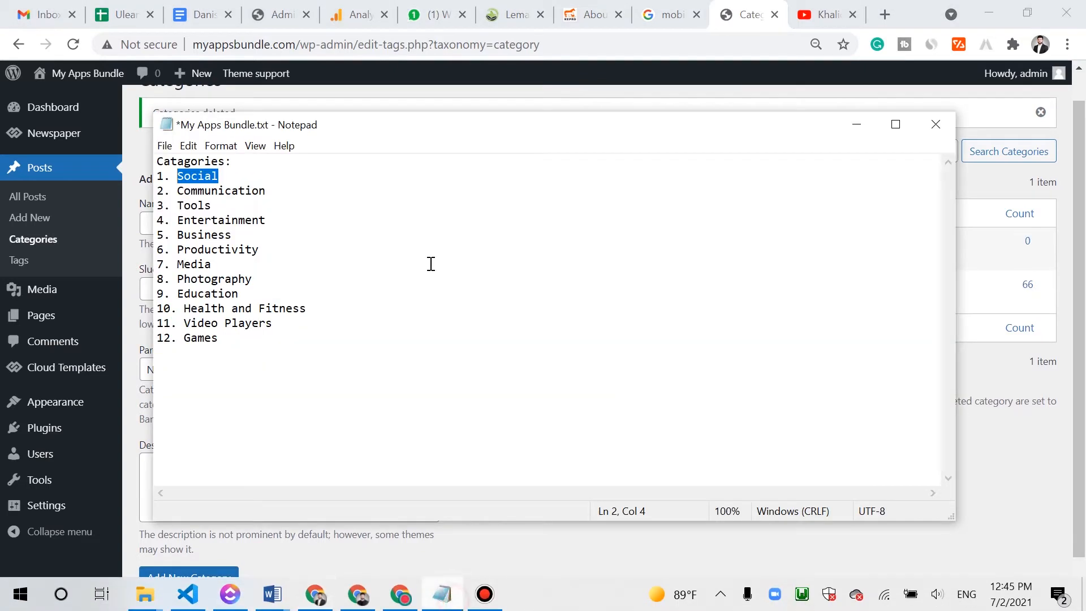
{"action": "left_click_drag", "start_coordinate": [294, 189], "coordinate": [179, 190]}
{"action": "key", "text": "ctrl+c"}
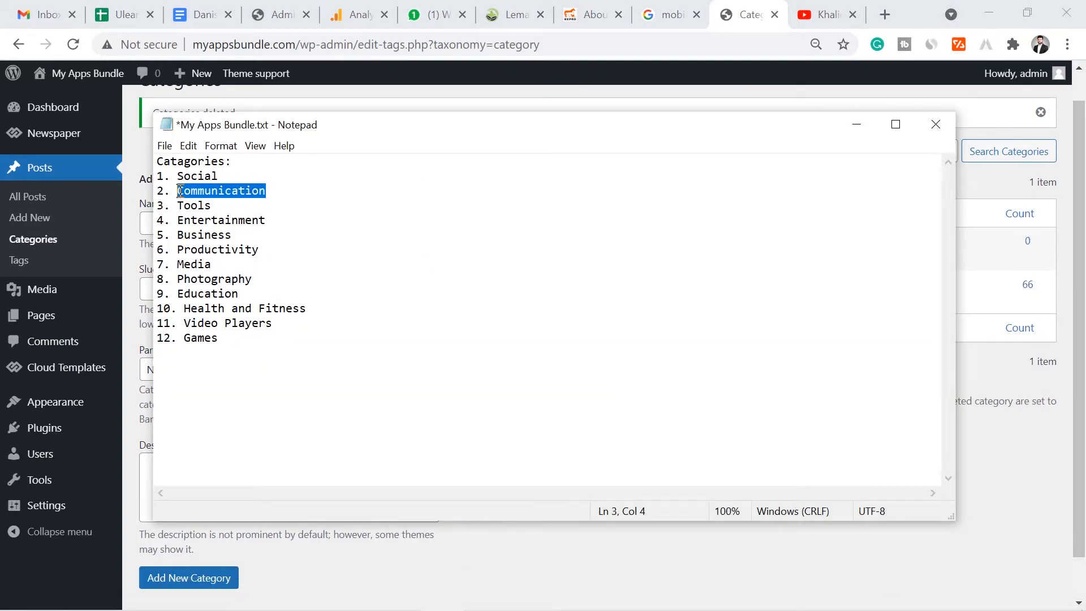
{"action": "left_click", "coordinate": [315, 594]}
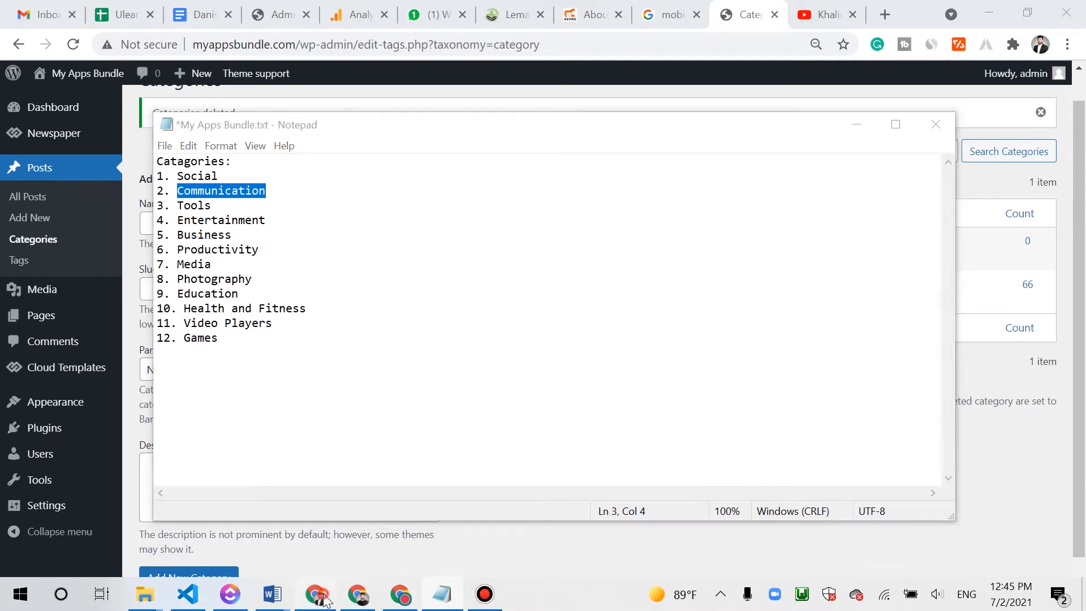
{"action": "left_click", "coordinate": [297, 222]}
{"action": "key", "text": "ctrl+v"}
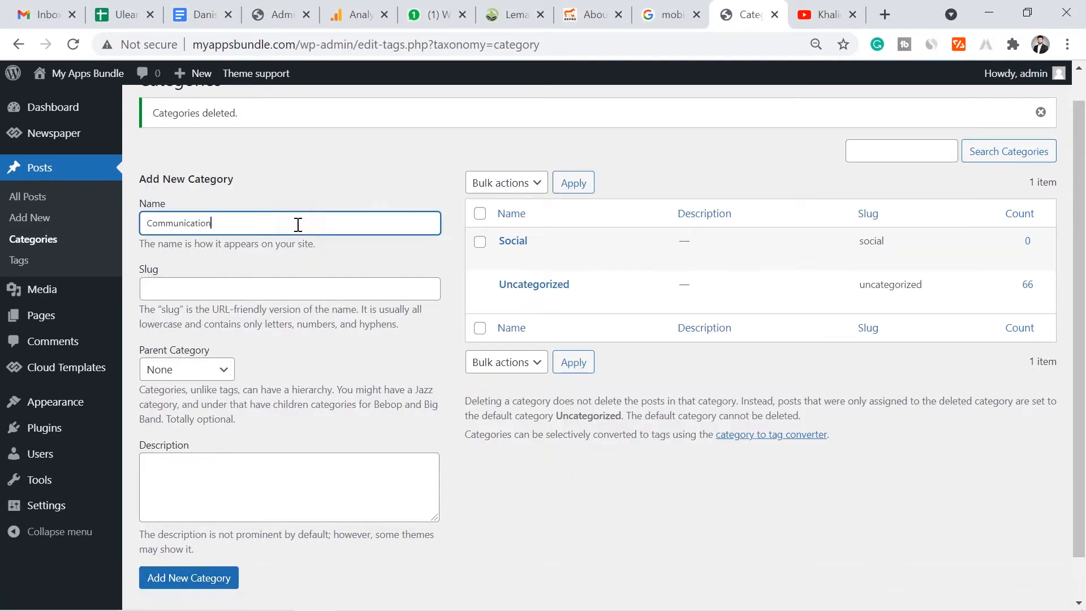
{"action": "left_click", "coordinate": [226, 578]}
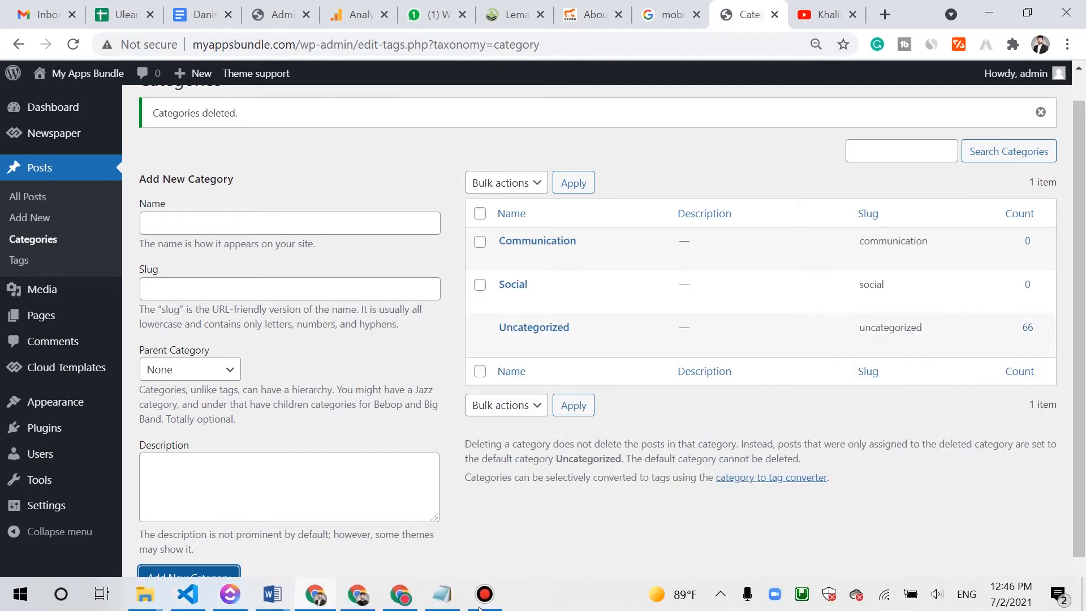
- Add the Tools and Entertainment categories from the Notepad list
{"action": "left_click", "coordinate": [441, 598]}
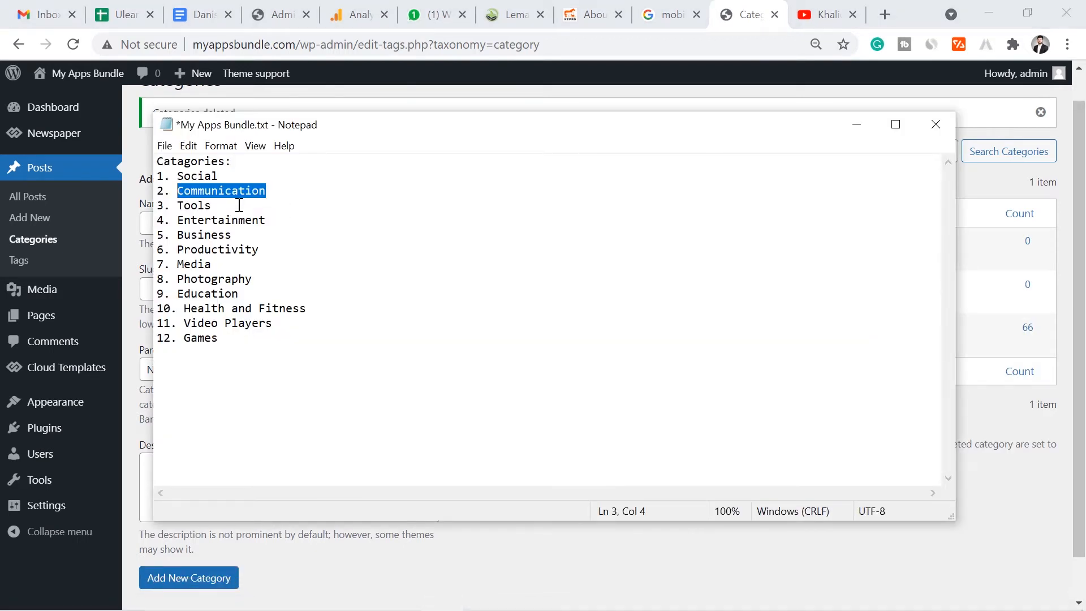
{"action": "left_click_drag", "start_coordinate": [239, 205], "coordinate": [180, 205]}
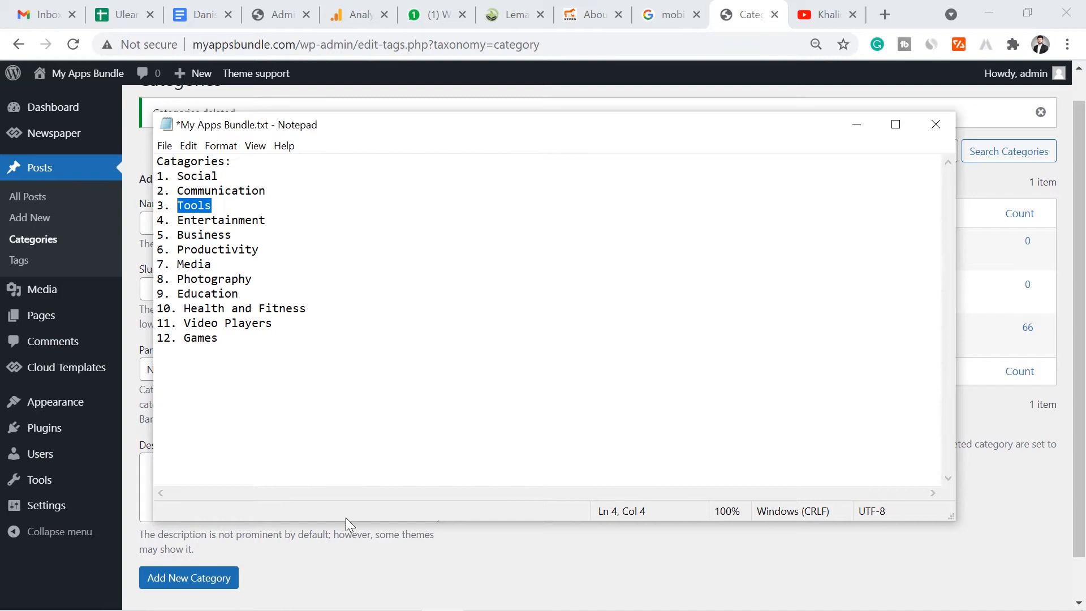
{"action": "left_click", "coordinate": [328, 557]}
{"action": "left_click", "coordinate": [291, 216]}
{"action": "type", "text": "Tools"}
{"action": "left_click", "coordinate": [164, 578]}
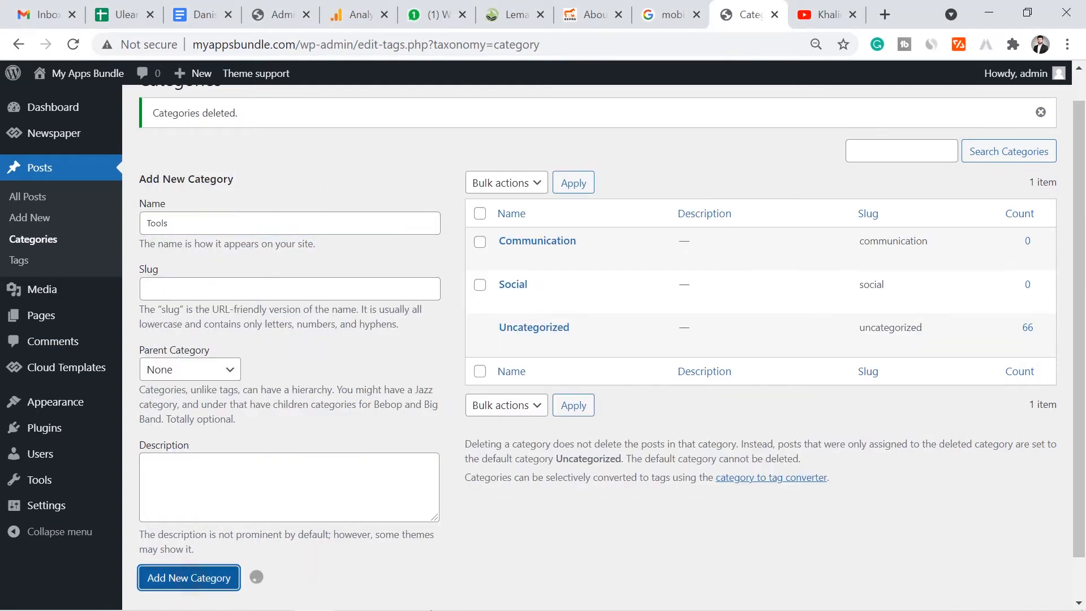
{"action": "left_click", "coordinate": [445, 604]}
{"action": "left_click_drag", "start_coordinate": [279, 215], "coordinate": [205, 232]}
{"action": "key", "text": "ctrl+c"}
{"action": "left_click", "coordinate": [449, 587]}
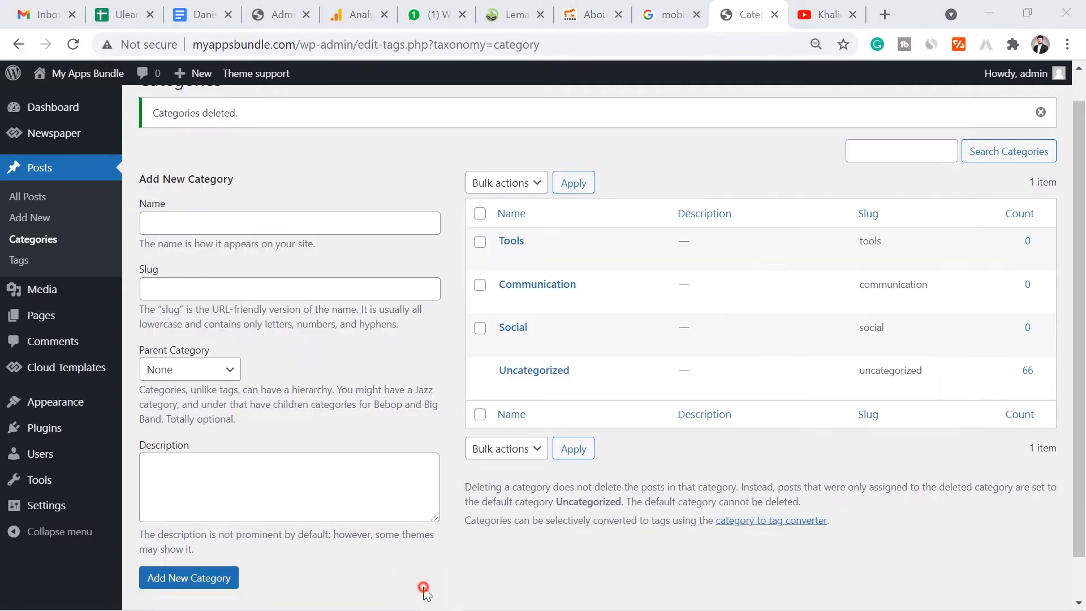
{"action": "left_click", "coordinate": [278, 224]}
{"action": "key", "text": "ctrl+v"}
{"action": "left_click", "coordinate": [164, 578]}
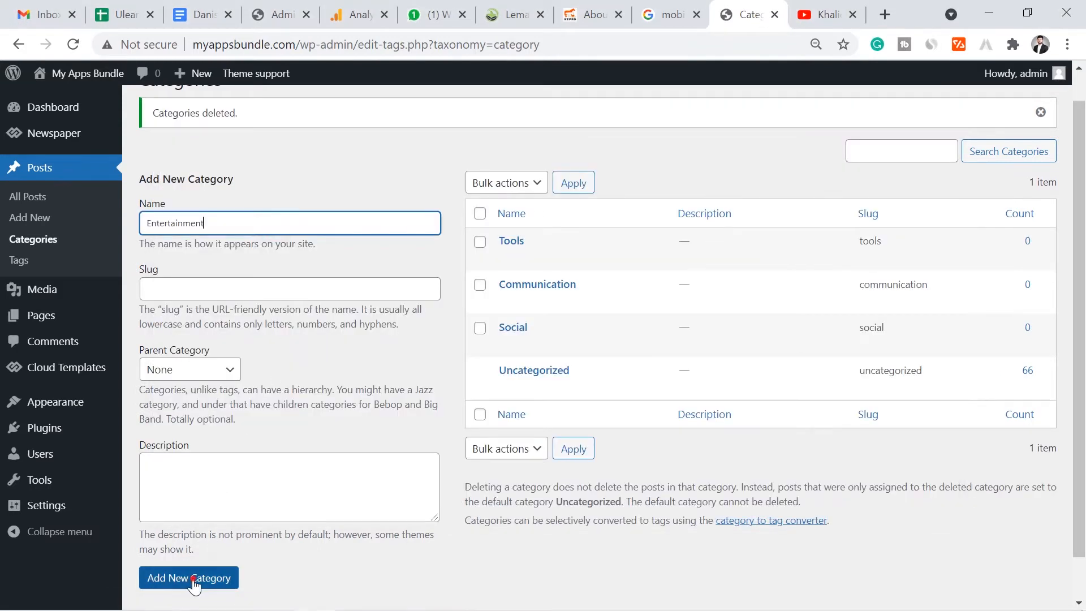
- Add the Business and Productivity categories from the Notepad list
{"action": "left_click", "coordinate": [442, 594]}
{"action": "left_click_drag", "start_coordinate": [232, 235], "coordinate": [179, 235]}
{"action": "key", "text": "ctrl+c"}
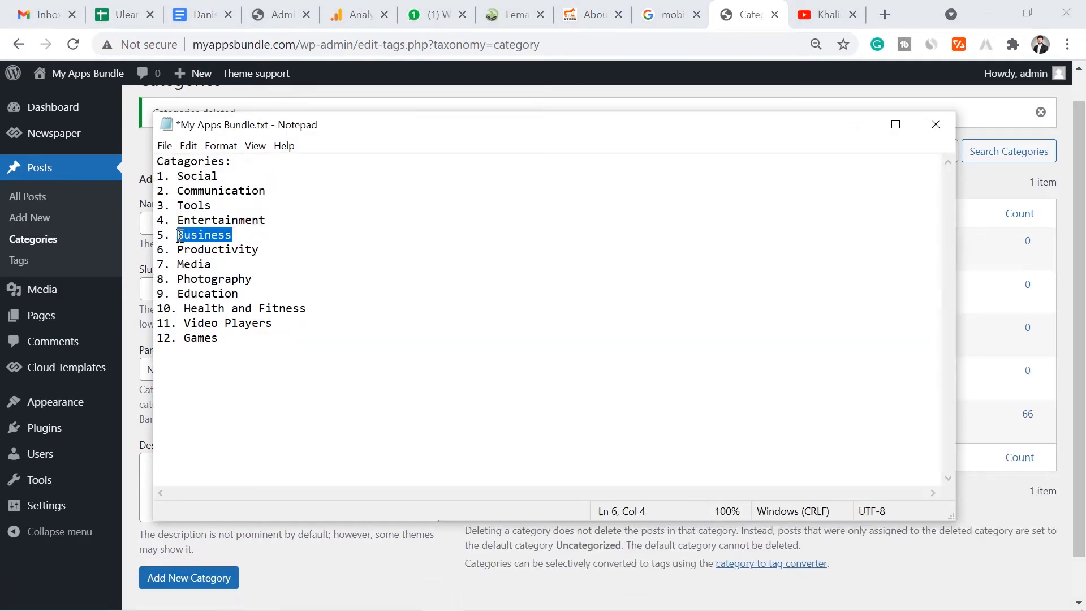
{"action": "left_click", "coordinate": [364, 584]}
{"action": "left_click", "coordinate": [258, 226]}
{"action": "key", "text": "ctrl+v"}
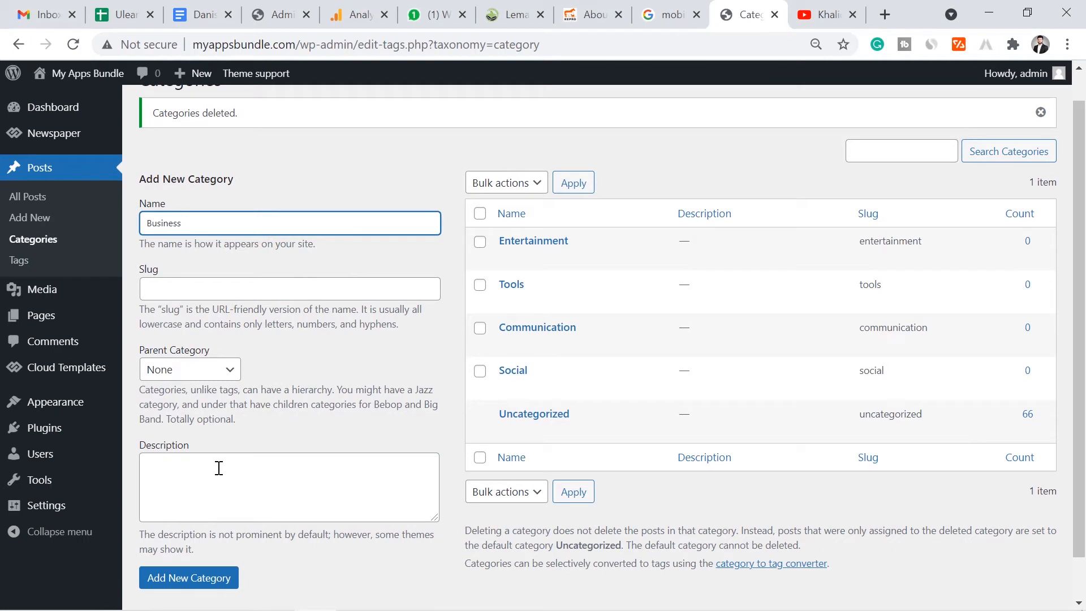
{"action": "left_click", "coordinate": [225, 575]}
{"action": "left_click", "coordinate": [455, 596]}
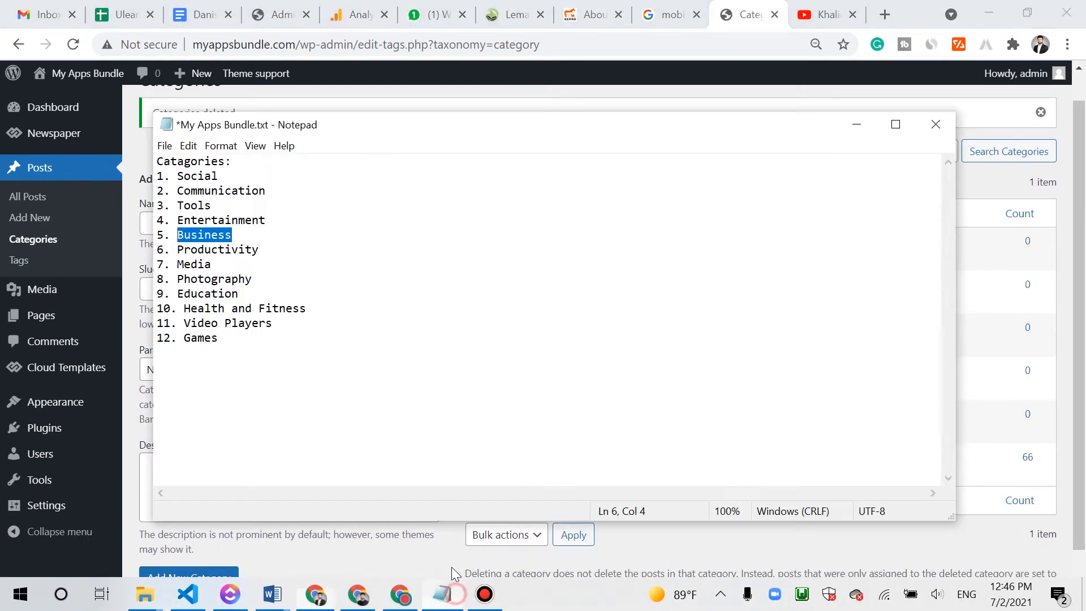
{"action": "left_click_drag", "start_coordinate": [261, 249], "coordinate": [190, 250]}
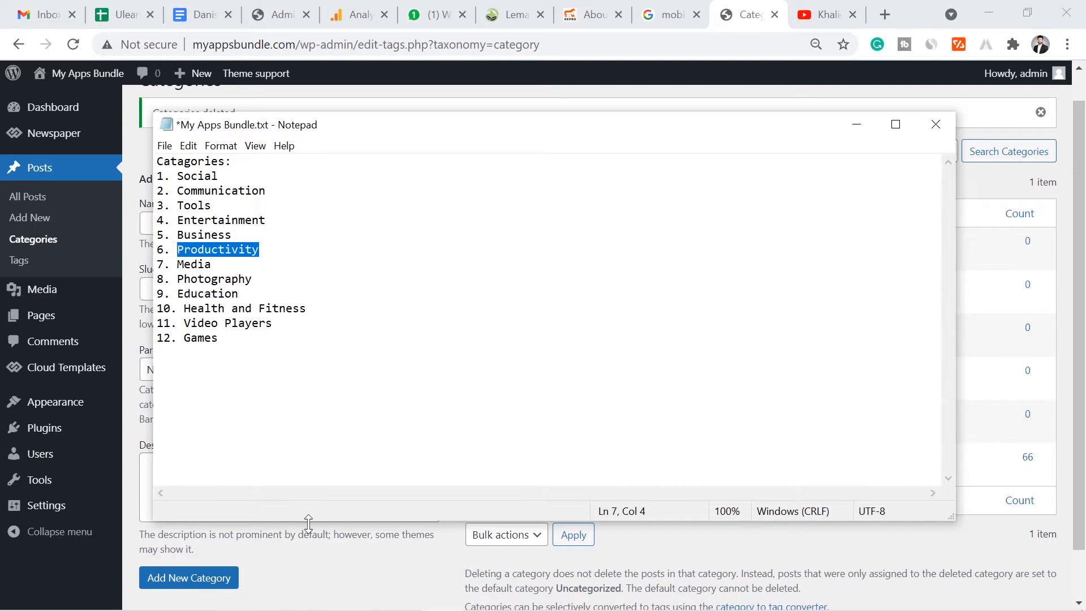
{"action": "mouse_move", "coordinate": [363, 610]}
{"action": "left_click", "coordinate": [327, 602]}
{"action": "left_click", "coordinate": [201, 224]}
{"action": "type", "text": "Productivity"}
{"action": "left_click", "coordinate": [182, 577]}
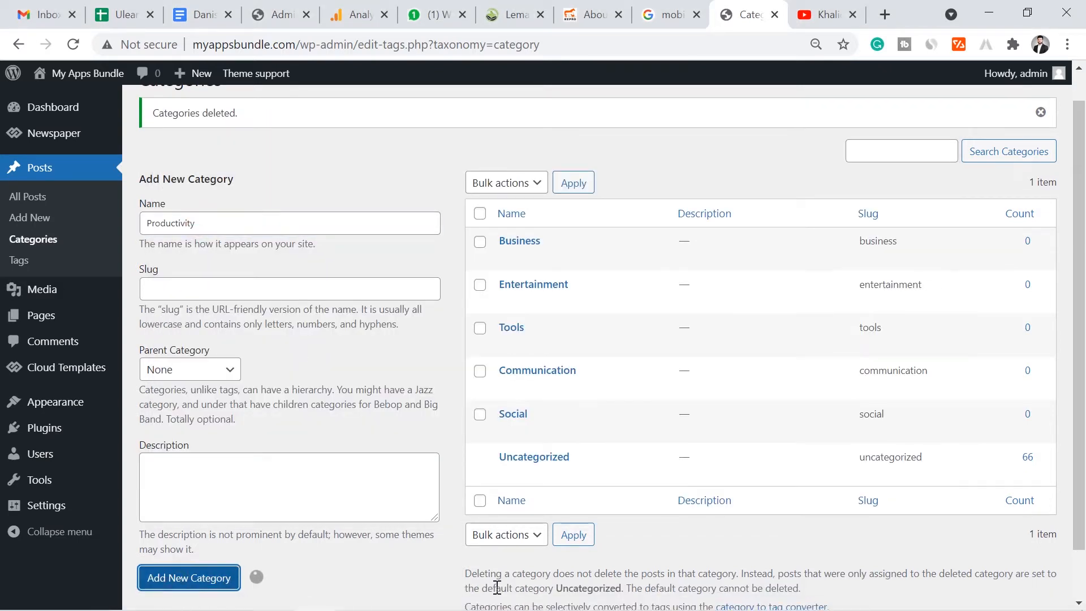
- Add the Media and Photography categories from the Notepad list
{"action": "mouse_move", "coordinate": [658, 605]}
{"action": "left_click", "coordinate": [457, 599]}
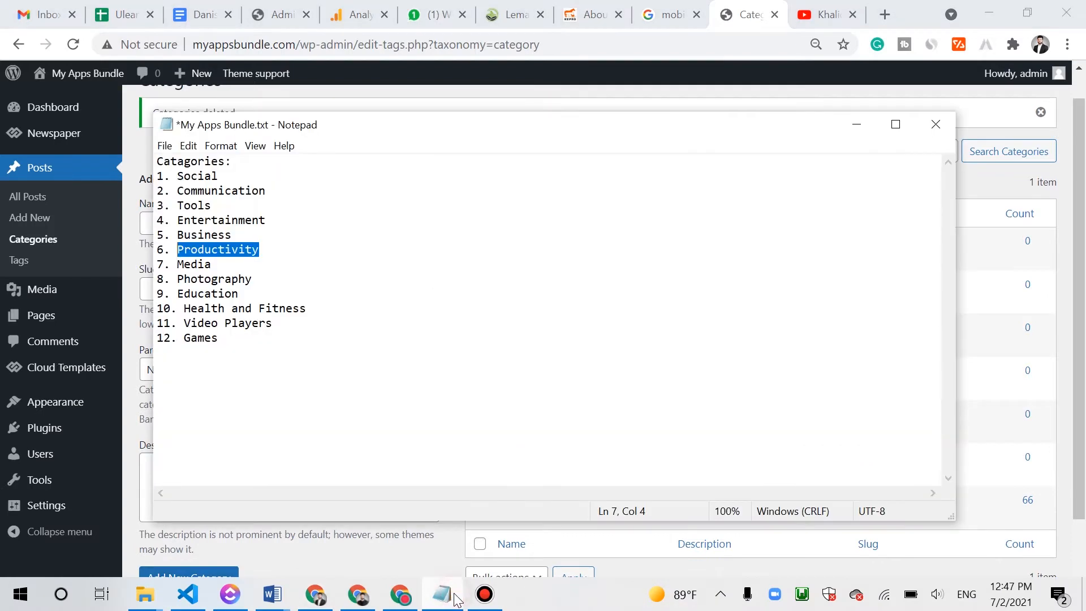
{"action": "left_click_drag", "start_coordinate": [215, 264], "coordinate": [186, 264]}
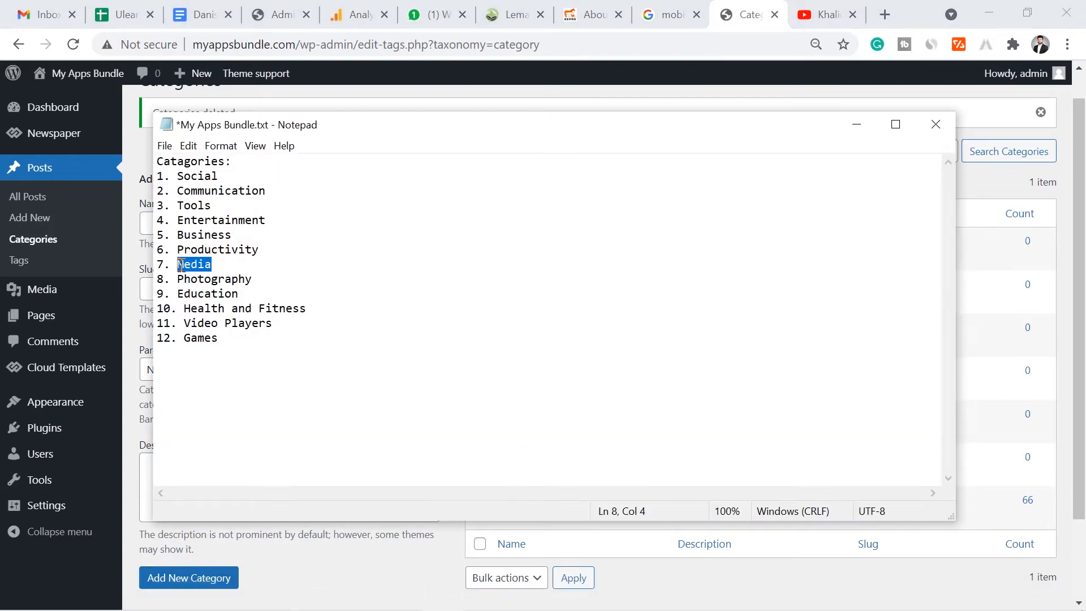
{"action": "left_click", "coordinate": [317, 602]}
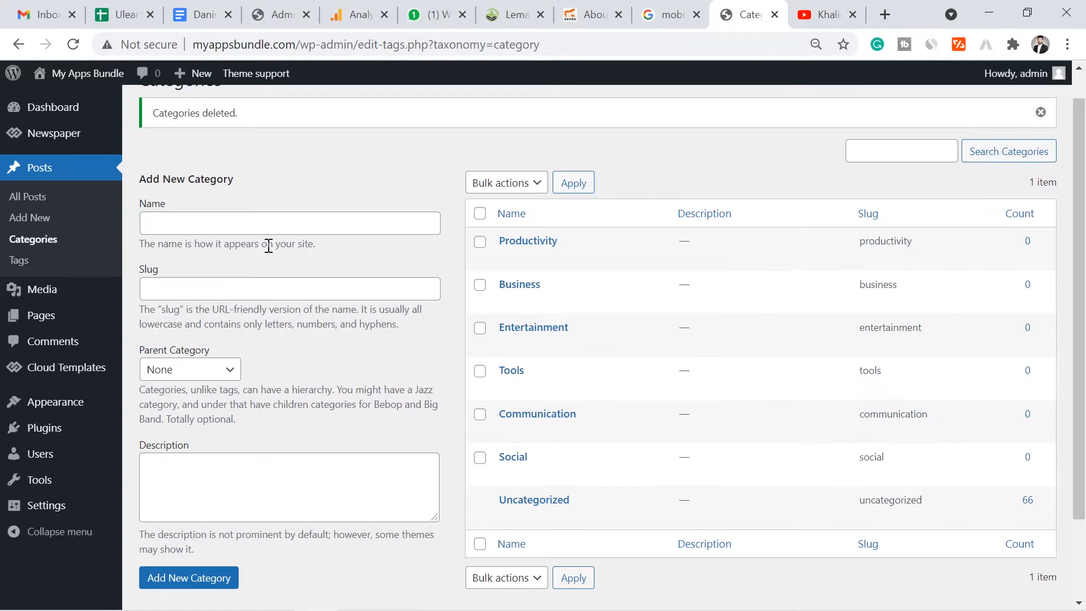
{"action": "left_click", "coordinate": [253, 231]}
{"action": "type", "text": "Media"}
{"action": "left_click", "coordinate": [223, 577]}
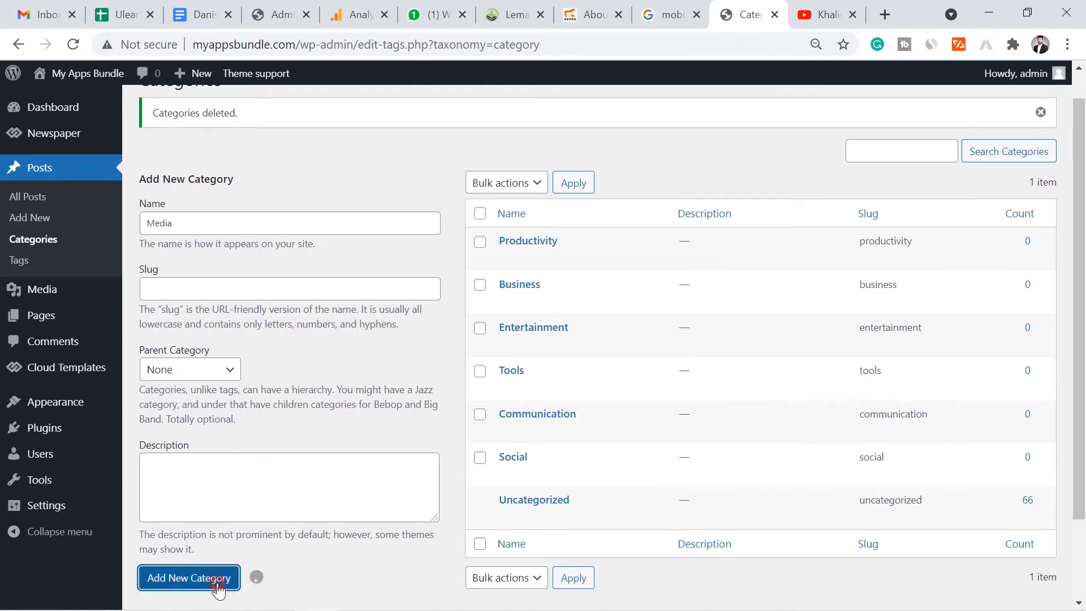
{"action": "left_click", "coordinate": [441, 593]}
{"action": "left_click_drag", "start_coordinate": [279, 271], "coordinate": [181, 279]}
{"action": "left_click", "coordinate": [261, 280]}
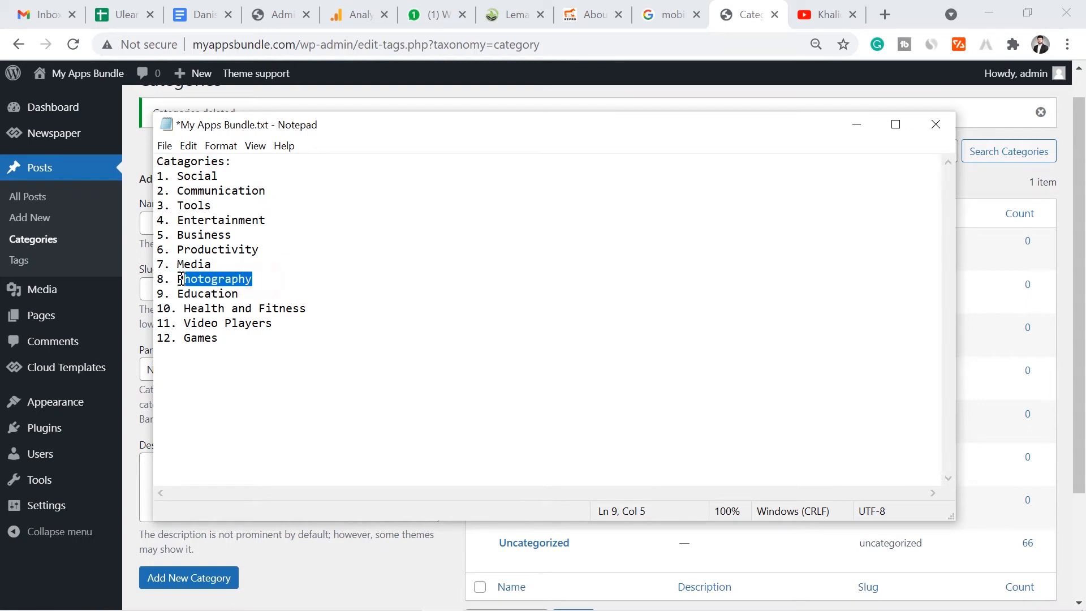
{"action": "left_click", "coordinate": [309, 565]}
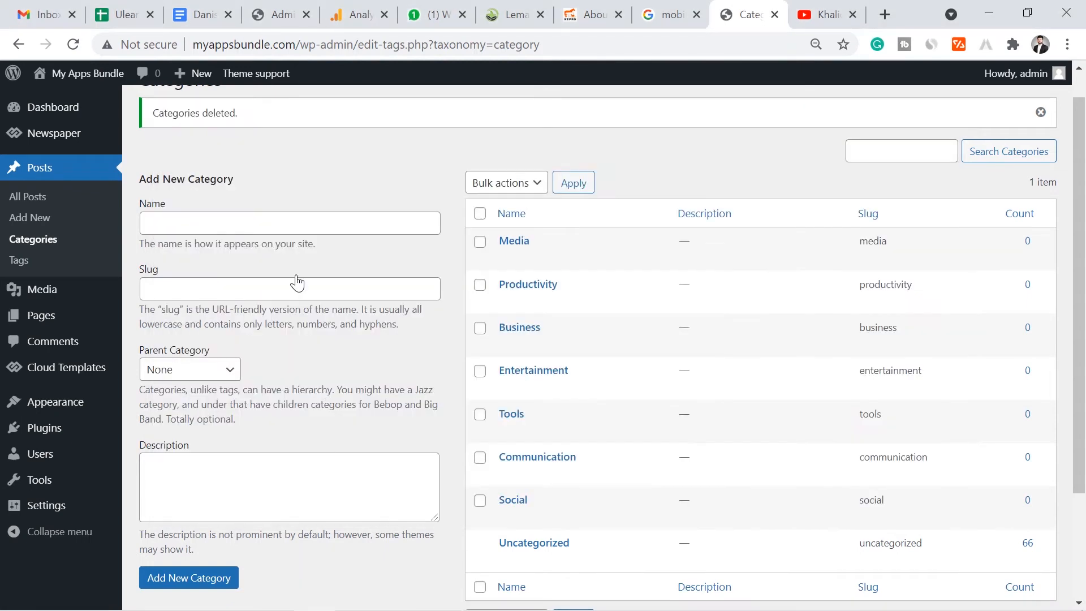
{"action": "left_click", "coordinate": [274, 225]}
{"action": "type", "text": "Photography"}
{"action": "left_click", "coordinate": [196, 579]}
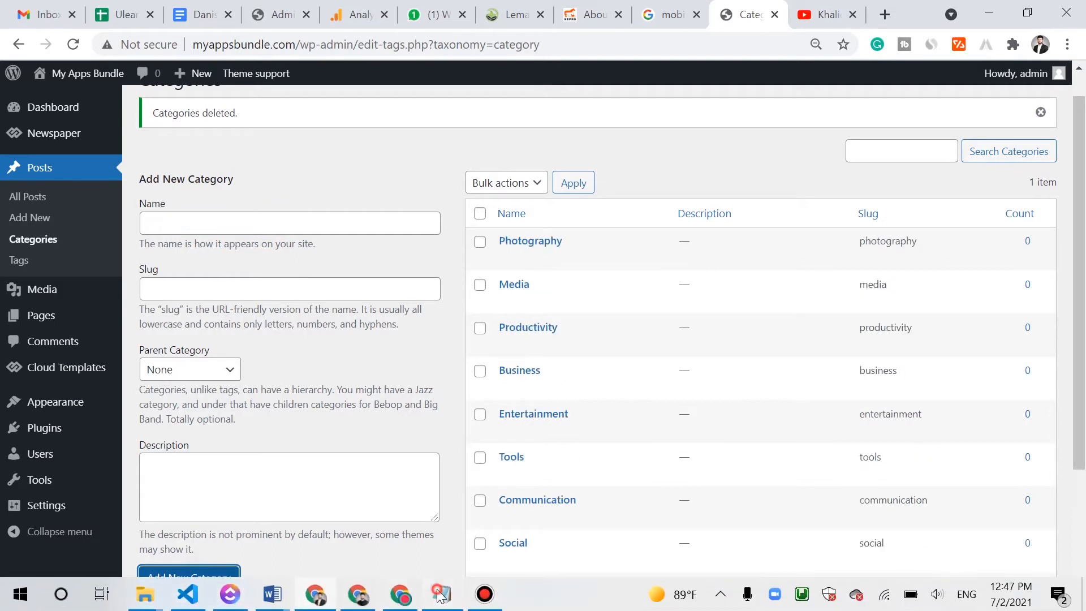
- Add the Education and Health and Fitness categories from the Notepad list
{"action": "left_click", "coordinate": [442, 598]}
{"action": "left_click_drag", "start_coordinate": [262, 294], "coordinate": [186, 292]}
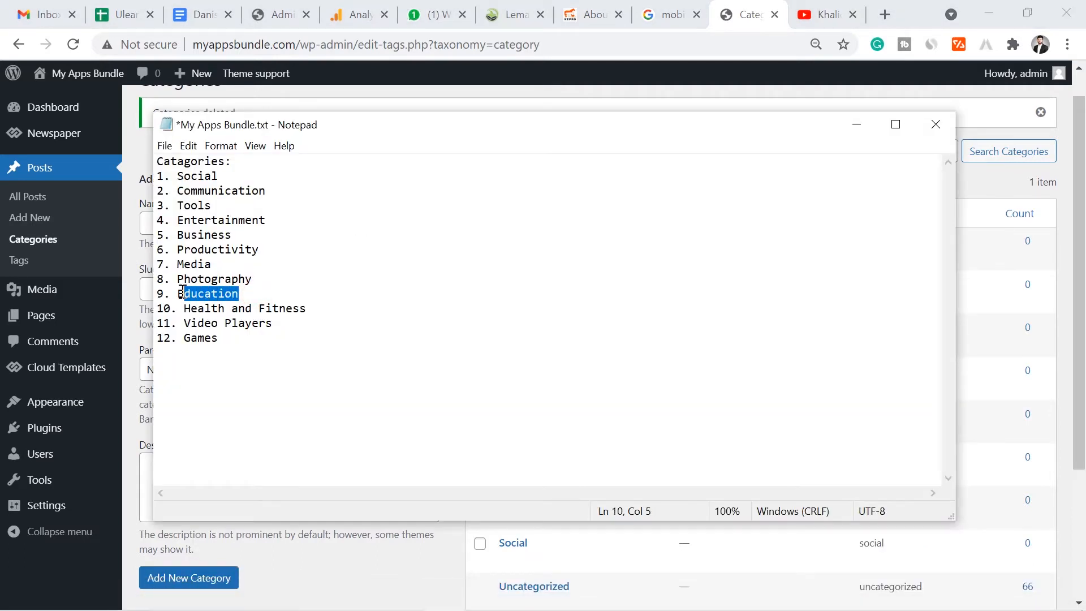
{"action": "left_click", "coordinate": [314, 580]}
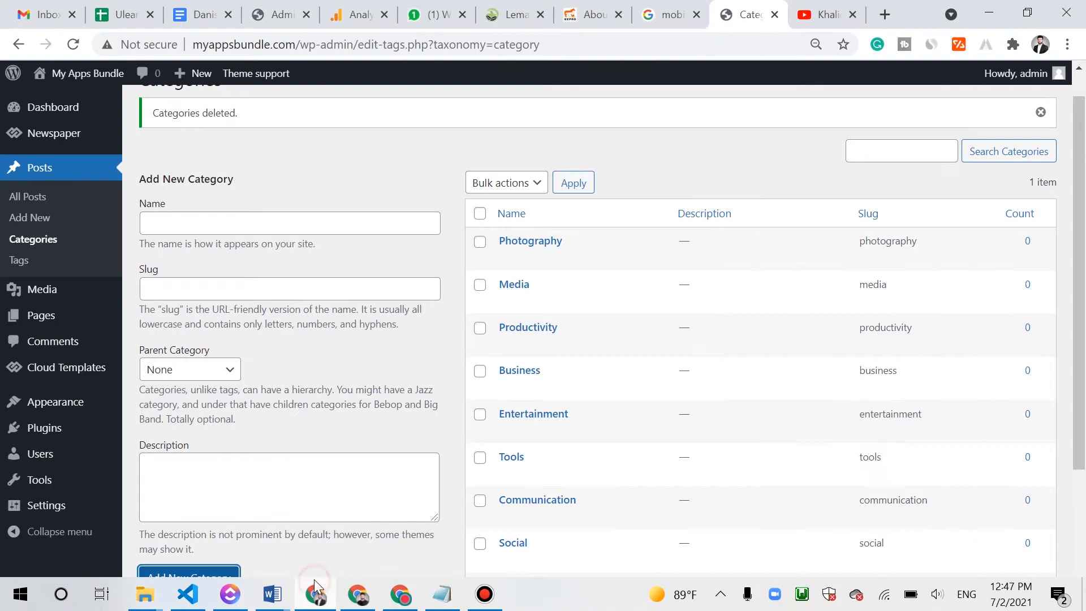
{"action": "left_click", "coordinate": [226, 223]}
{"action": "type", "text": "Education"}
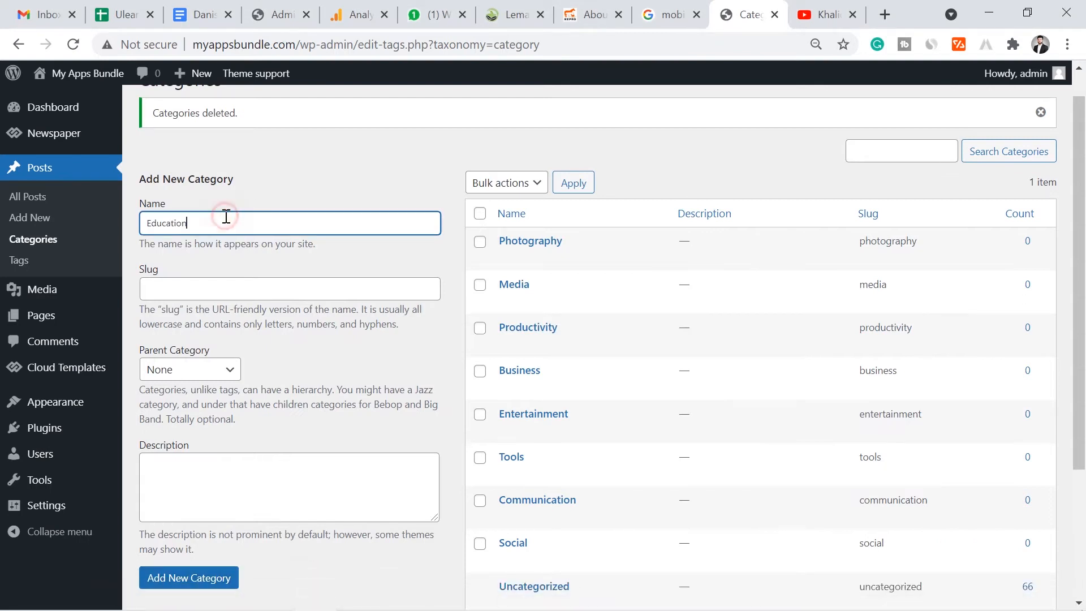
{"action": "left_click", "coordinate": [199, 576]}
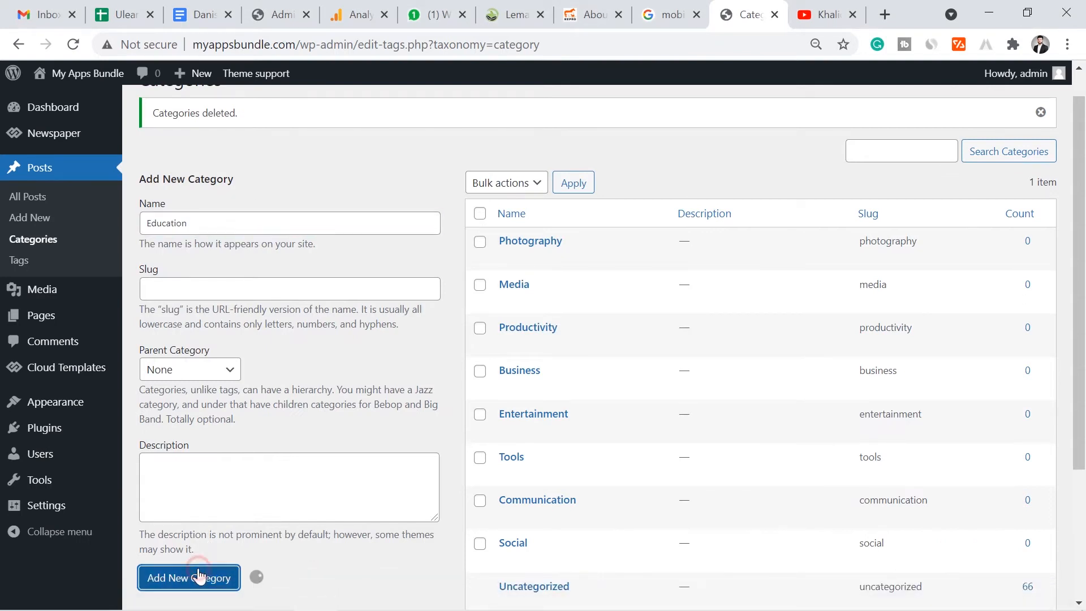
{"action": "left_click", "coordinate": [429, 597]}
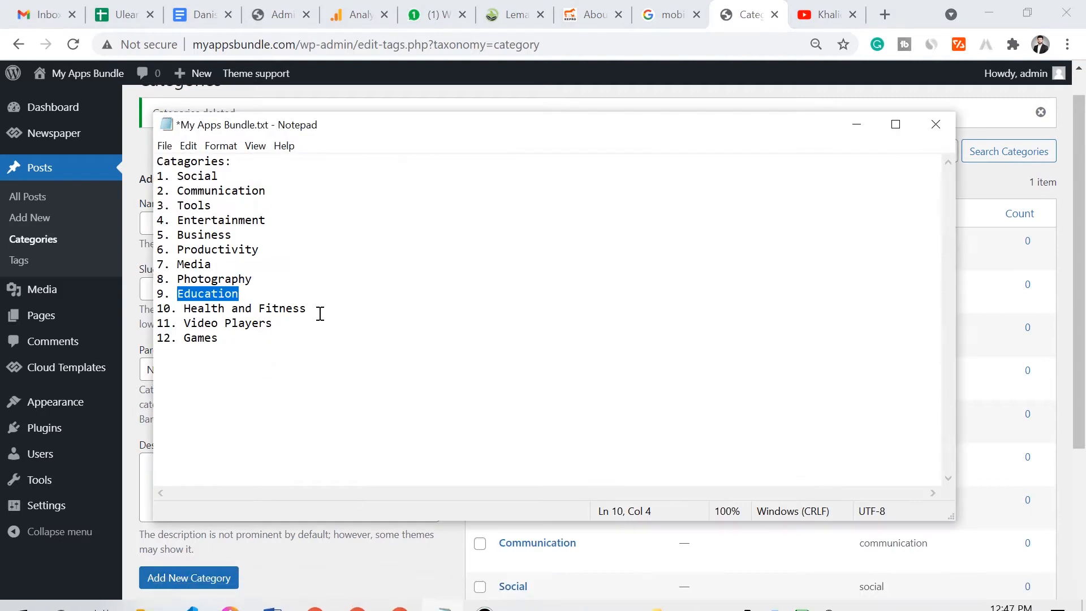
{"action": "left_click_drag", "start_coordinate": [312, 306], "coordinate": [188, 309]}
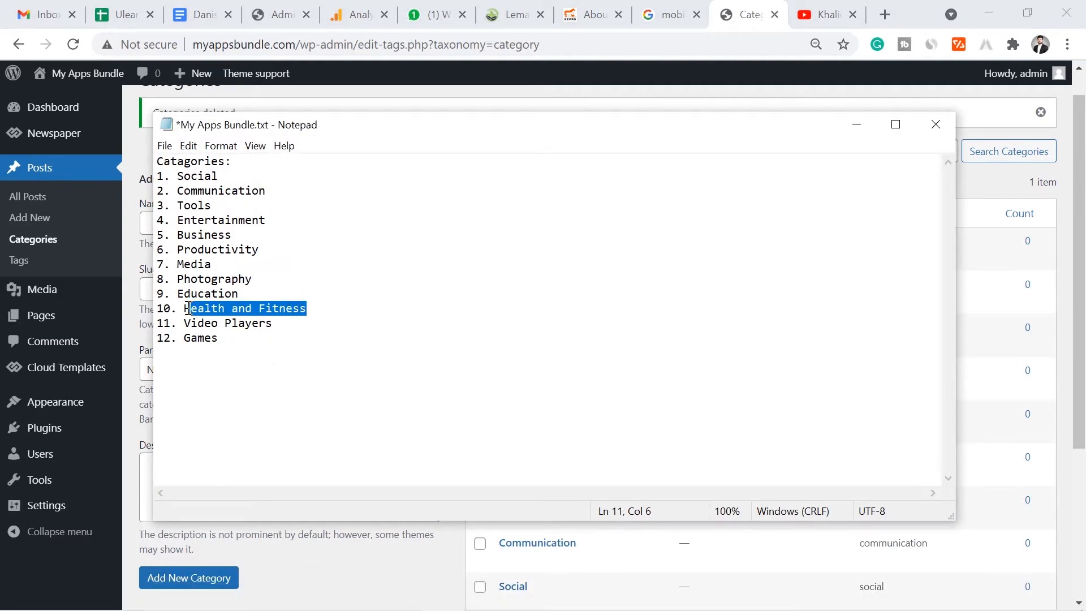
{"action": "left_click", "coordinate": [327, 556]}
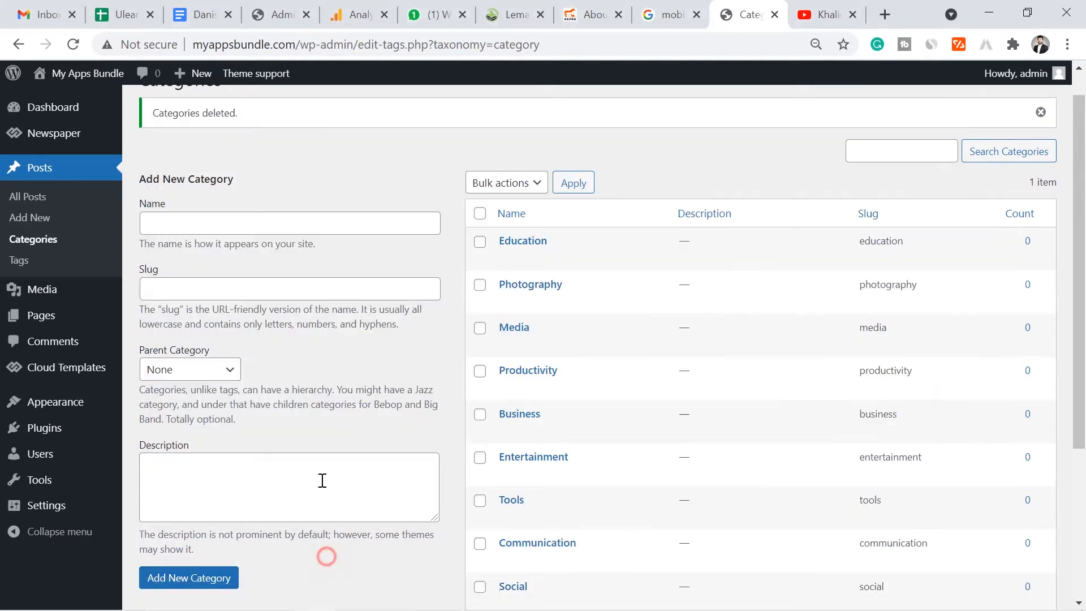
{"action": "left_click", "coordinate": [273, 221]}
{"action": "type", "text": "Health and Fitness"}
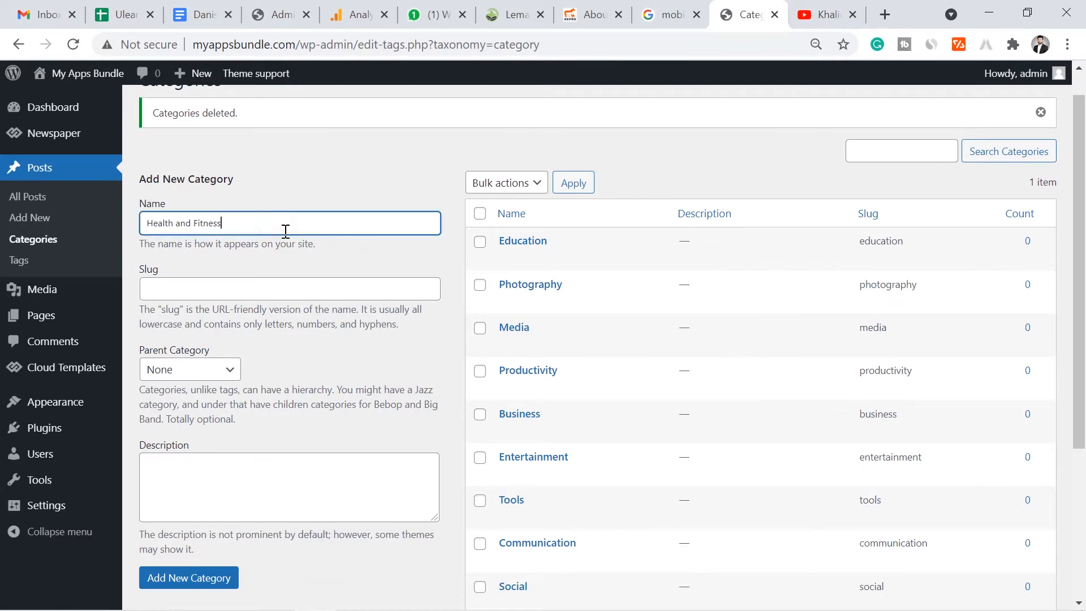
{"action": "left_click", "coordinate": [220, 567]}
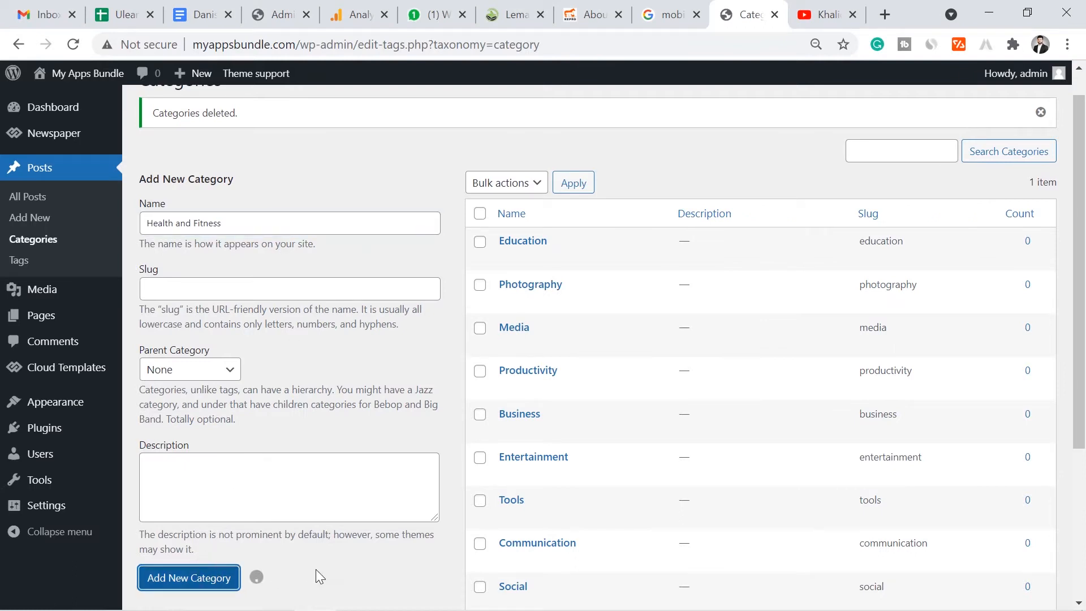
- Add the Video Players and Games categories from the Notepad list
{"action": "left_click", "coordinate": [440, 595]}
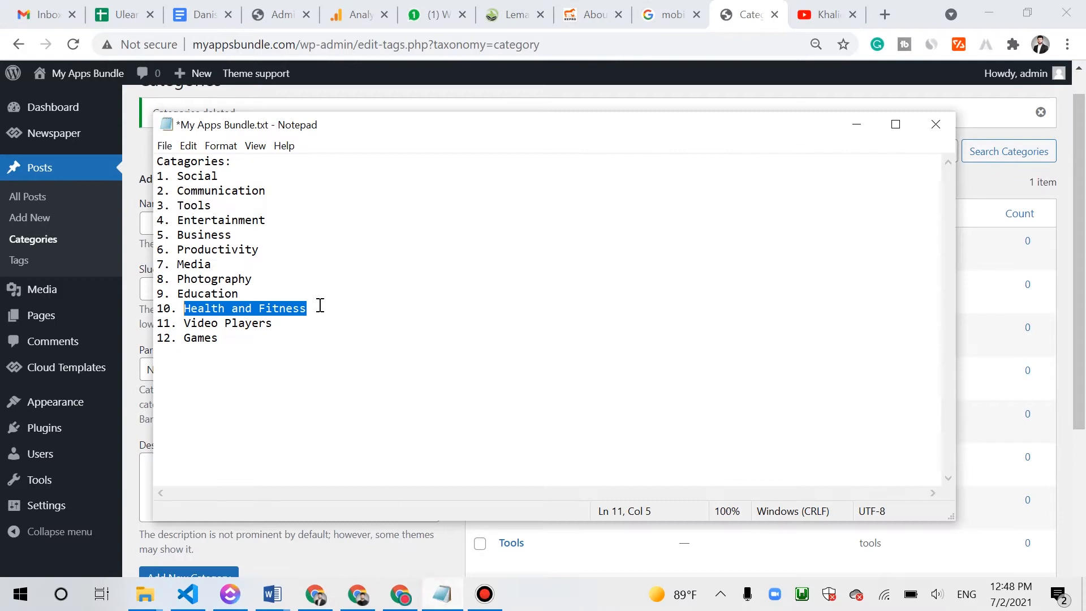
{"action": "left_click_drag", "start_coordinate": [273, 324], "coordinate": [184, 324]}
{"action": "key", "text": "ctrl+c"}
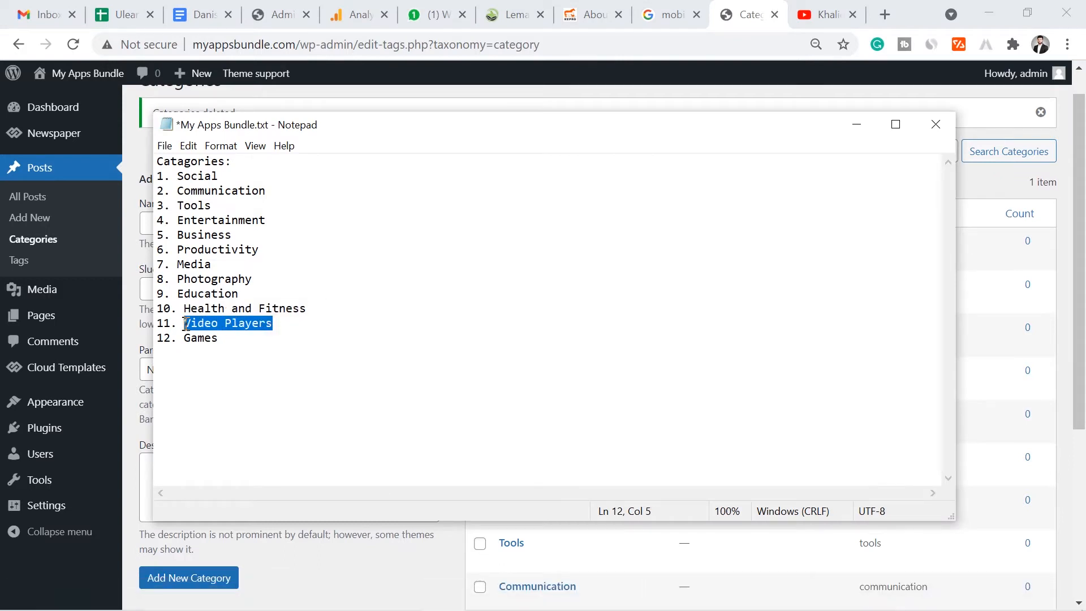
{"action": "left_click", "coordinate": [296, 561]}
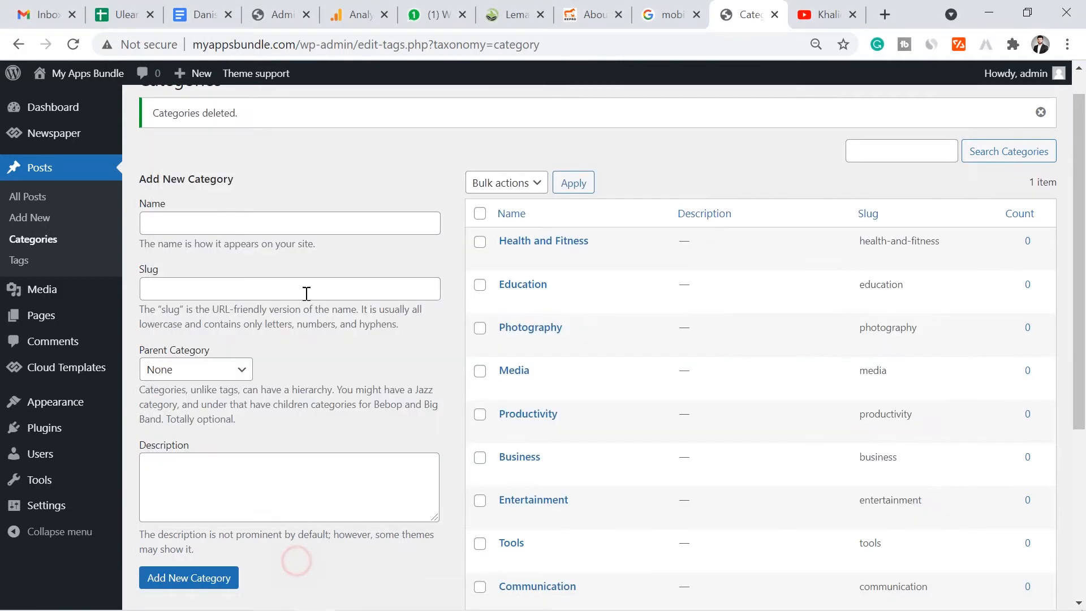
{"action": "left_click", "coordinate": [279, 229]}
{"action": "key", "text": "ctrl+v"}
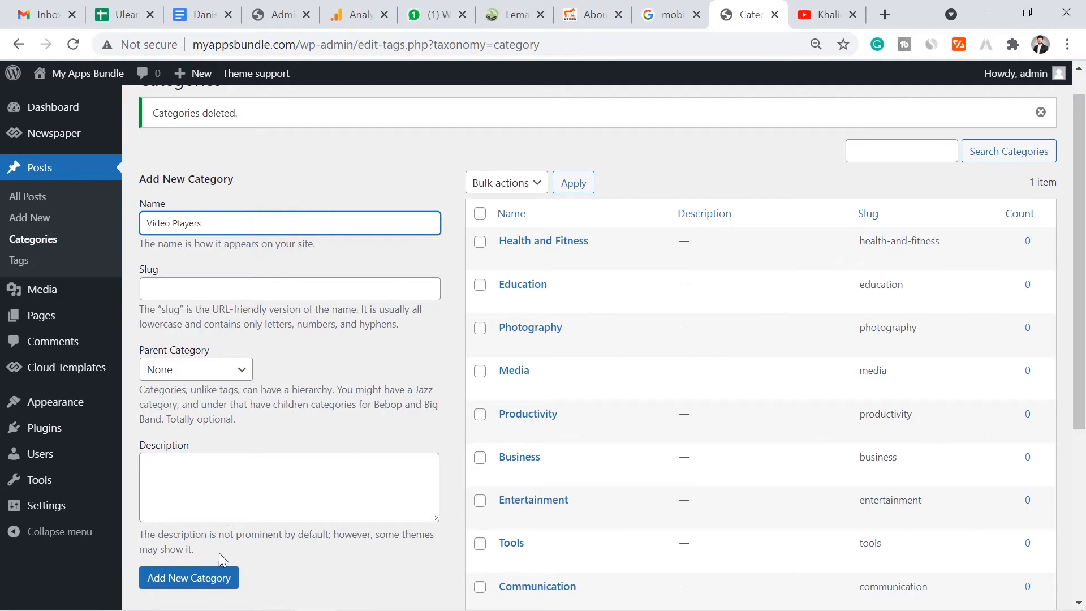
{"action": "left_click", "coordinate": [203, 577]}
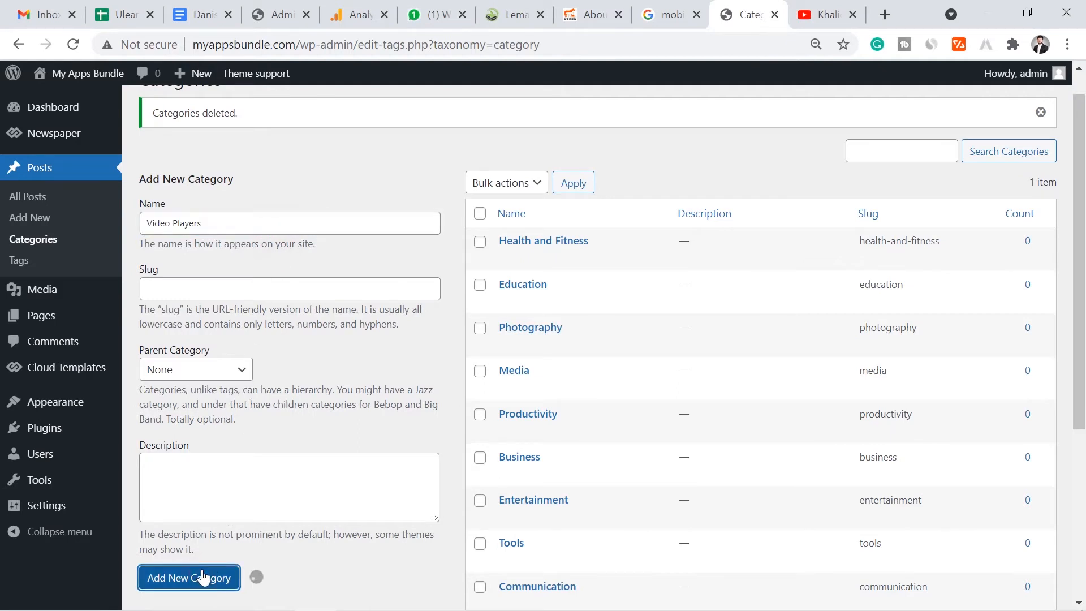
{"action": "left_click", "coordinate": [432, 599]}
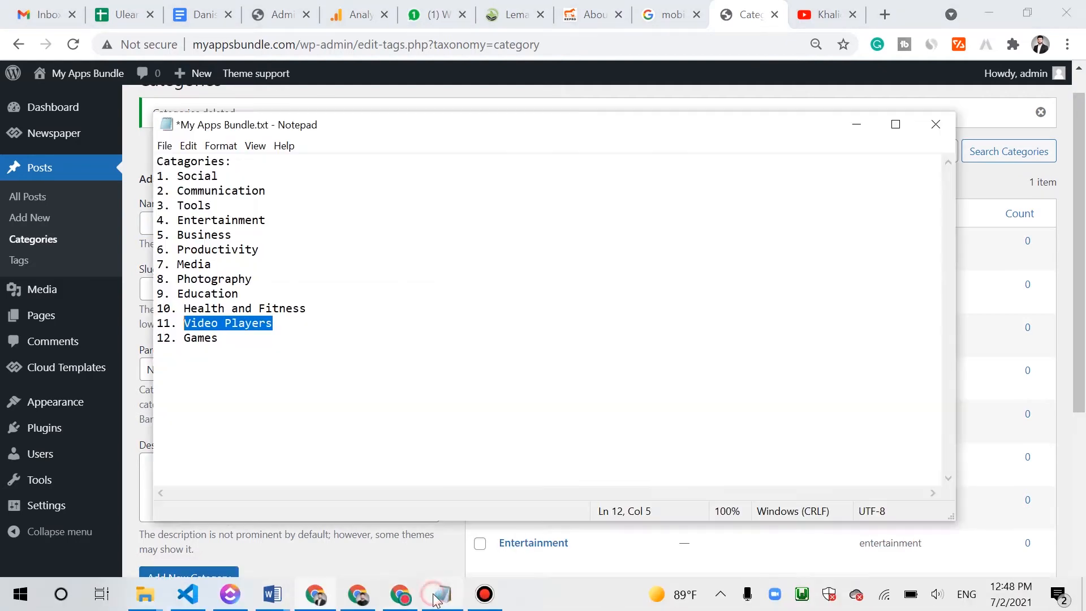
{"action": "left_click_drag", "start_coordinate": [235, 338], "coordinate": [193, 338]}
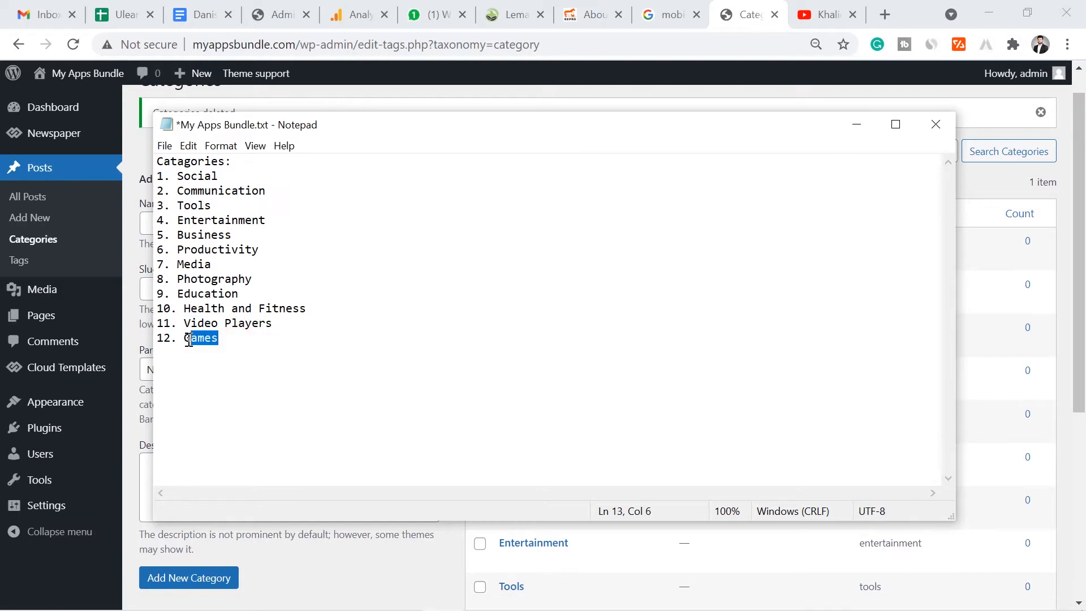
{"action": "left_click", "coordinate": [307, 558]}
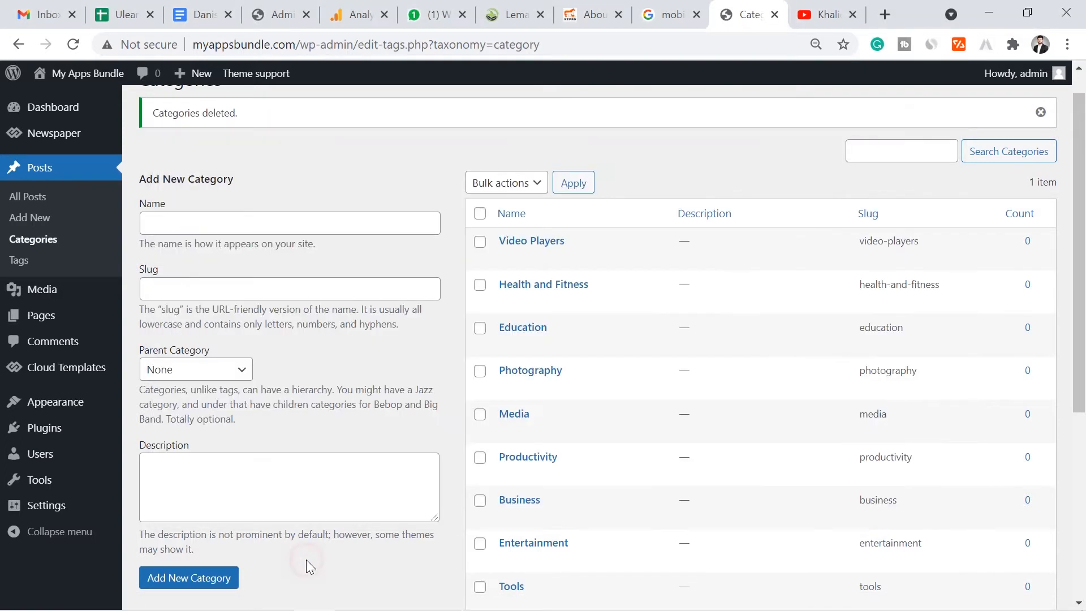
{"action": "left_click", "coordinate": [303, 230]}
{"action": "type", "text": "Games"}
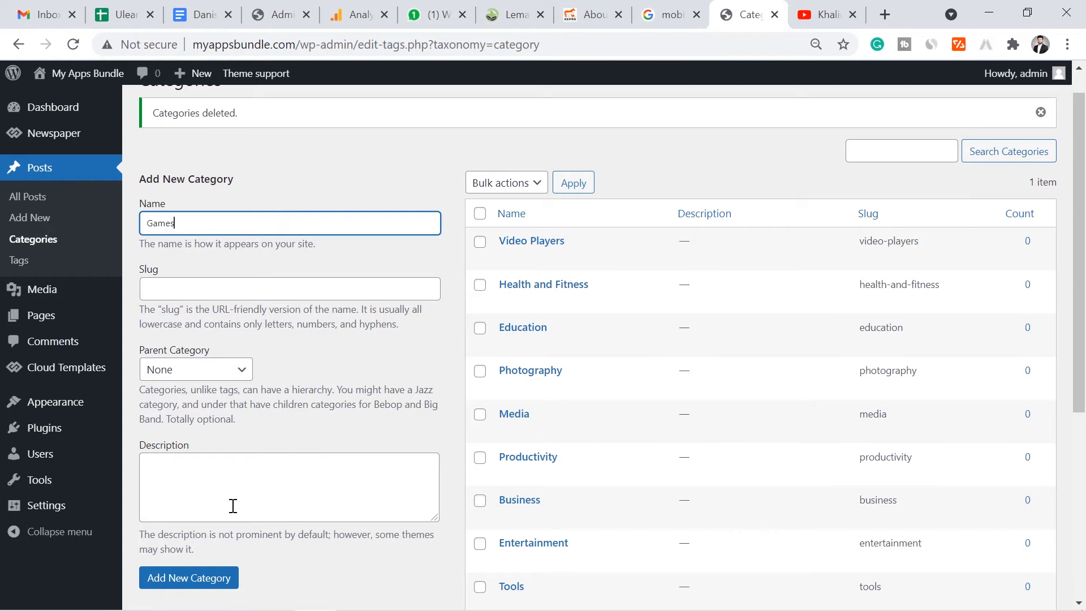
{"action": "left_click", "coordinate": [197, 577]}
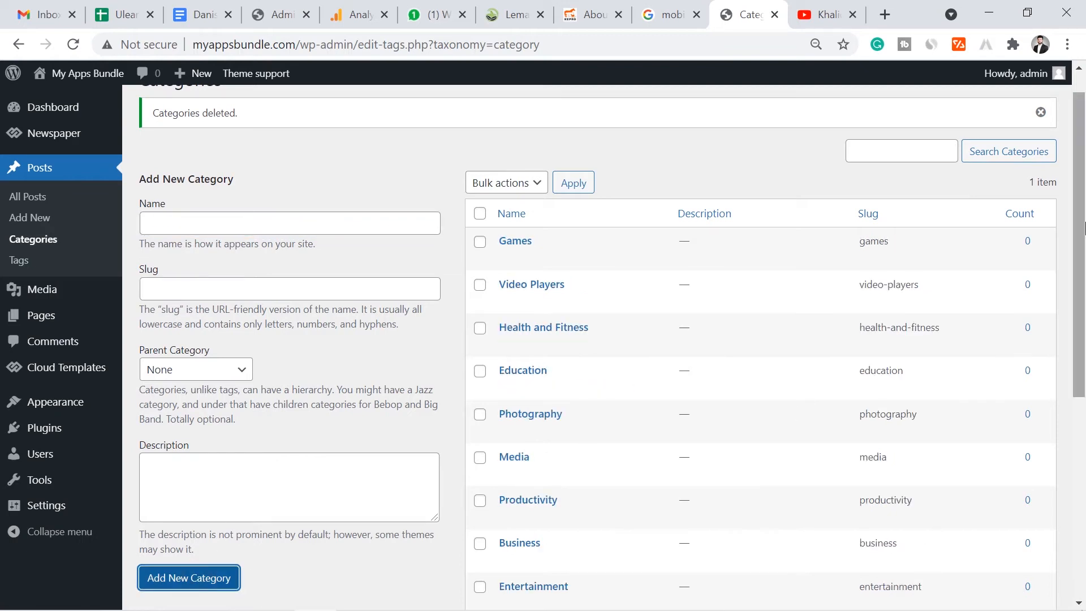
{"action": "left_click_drag", "start_coordinate": [1084, 228], "coordinate": [1083, 263]}
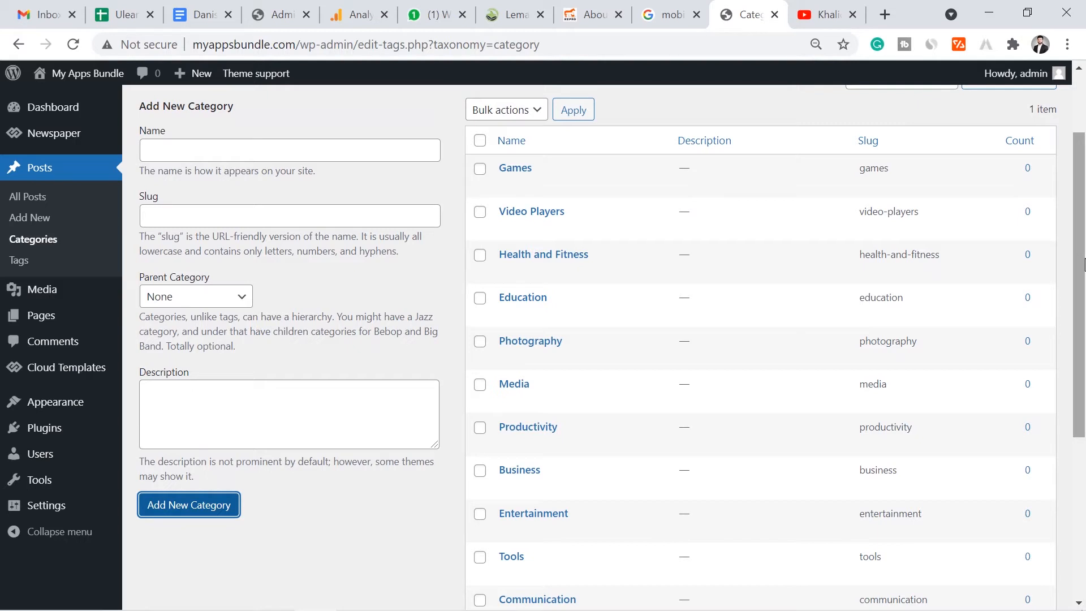
{"action": "left_click_drag", "start_coordinate": [1084, 263], "coordinate": [1076, 190]}
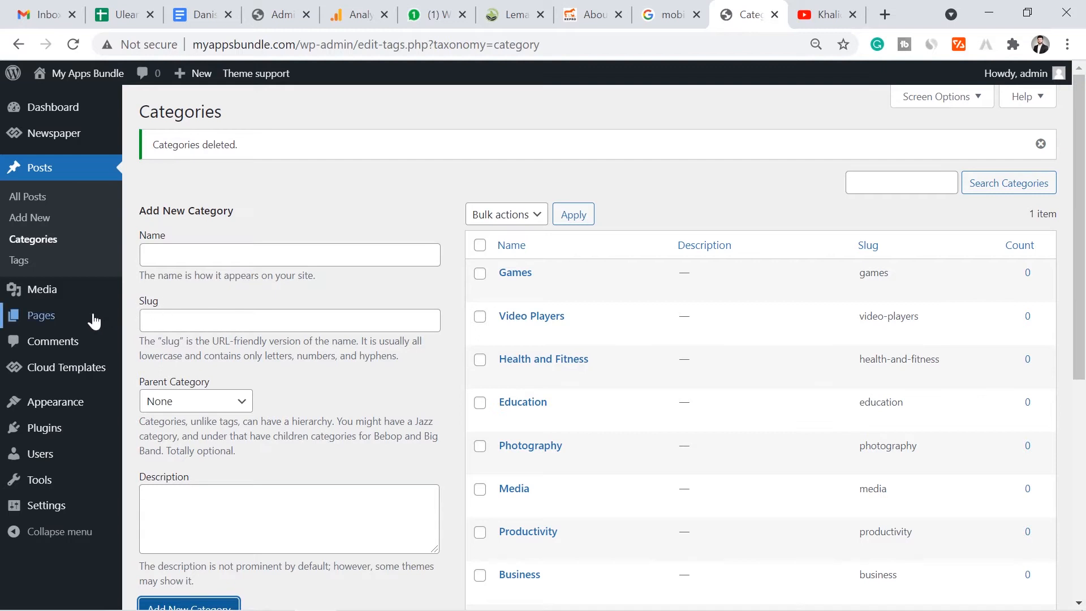
{"action": "mouse_move", "coordinate": [78, 322]}
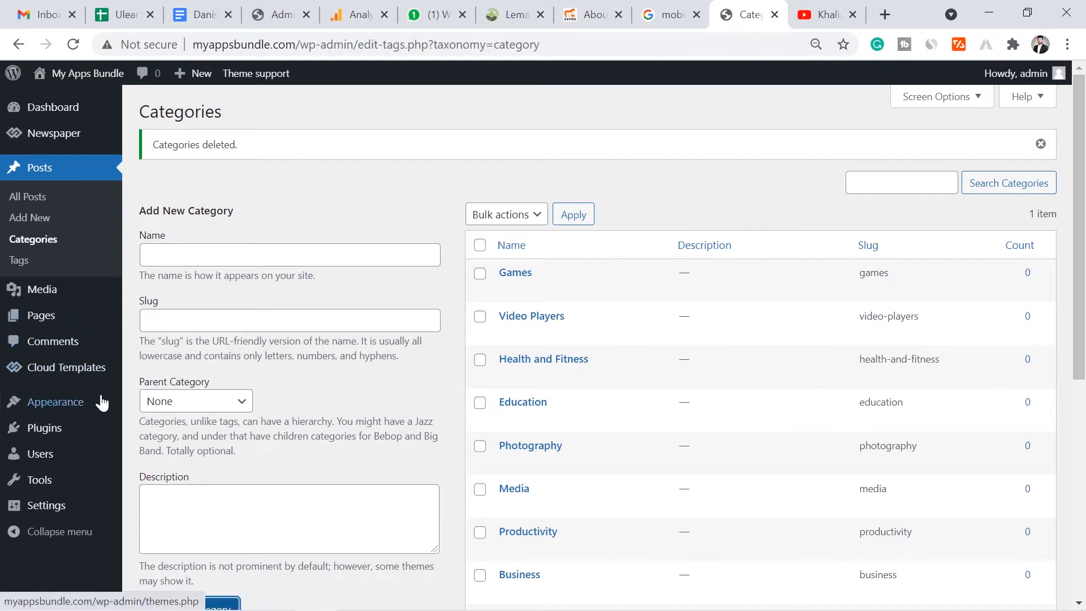
{"action": "mouse_move", "coordinate": [102, 405]}
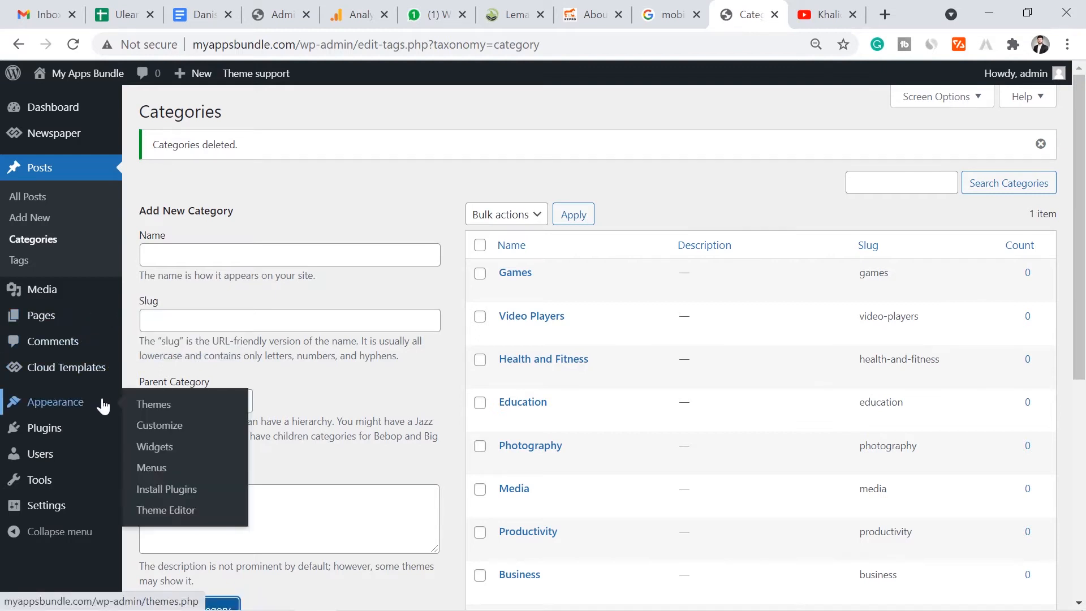
- Open Appearance > Menus, then view the live My Apps Bundle site in a new tab
{"action": "left_click", "coordinate": [151, 471]}
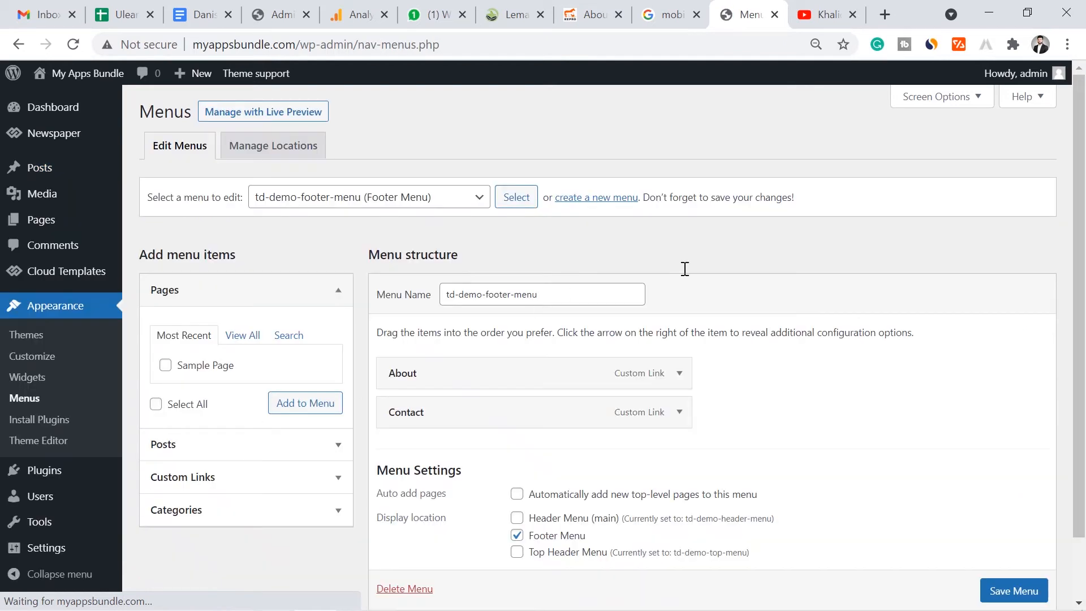
{"action": "left_click", "coordinate": [451, 199]}
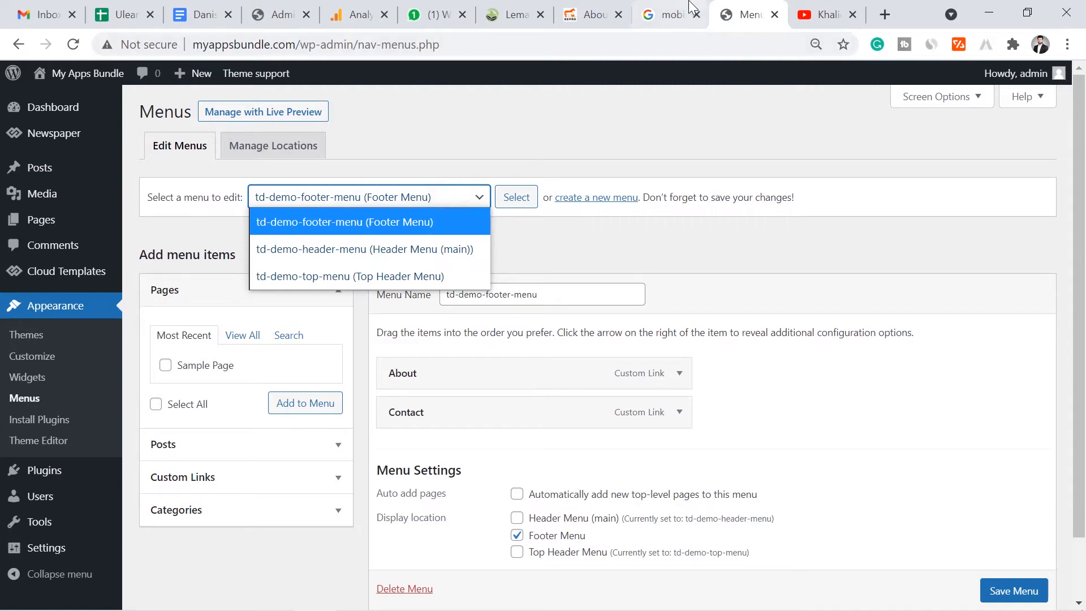
{"action": "mouse_move", "coordinate": [105, 76]}
{"action": "middle_click", "coordinate": [54, 100]}
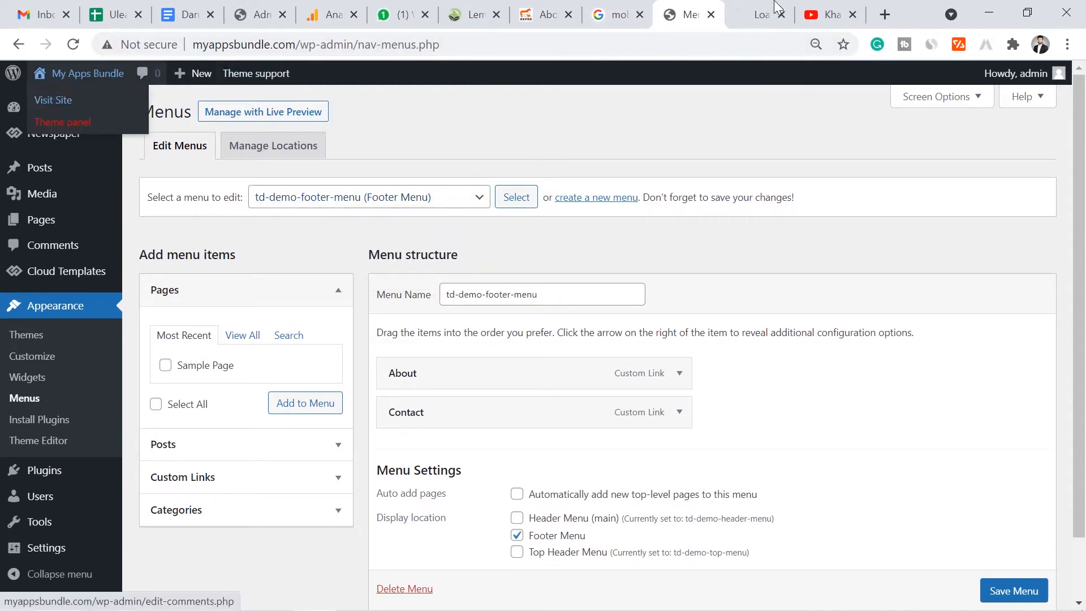
{"action": "left_click", "coordinate": [768, 9]}
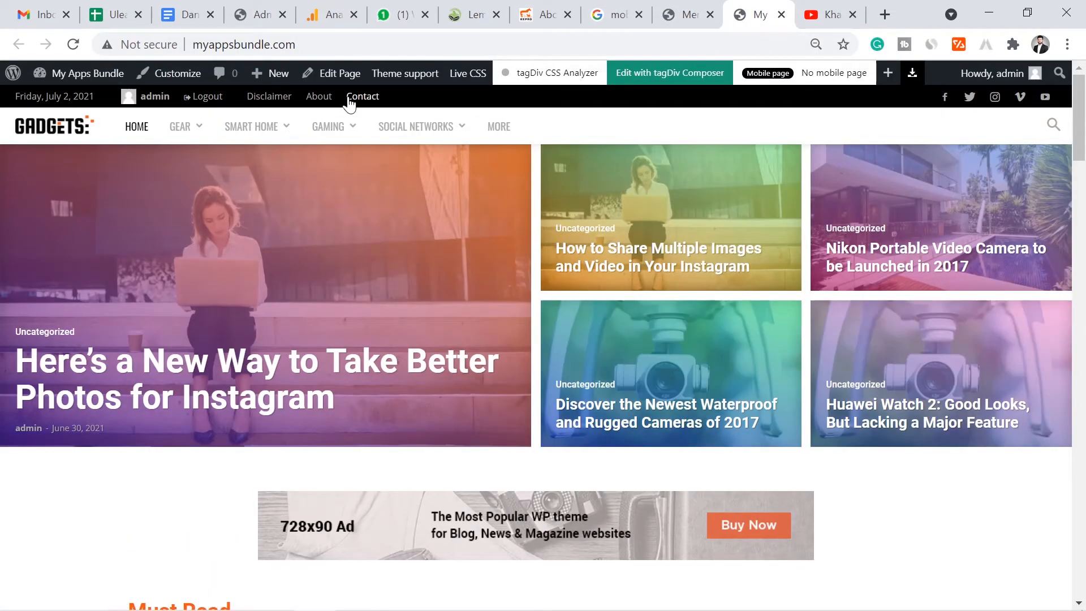
{"action": "mouse_move", "coordinate": [202, 135]}
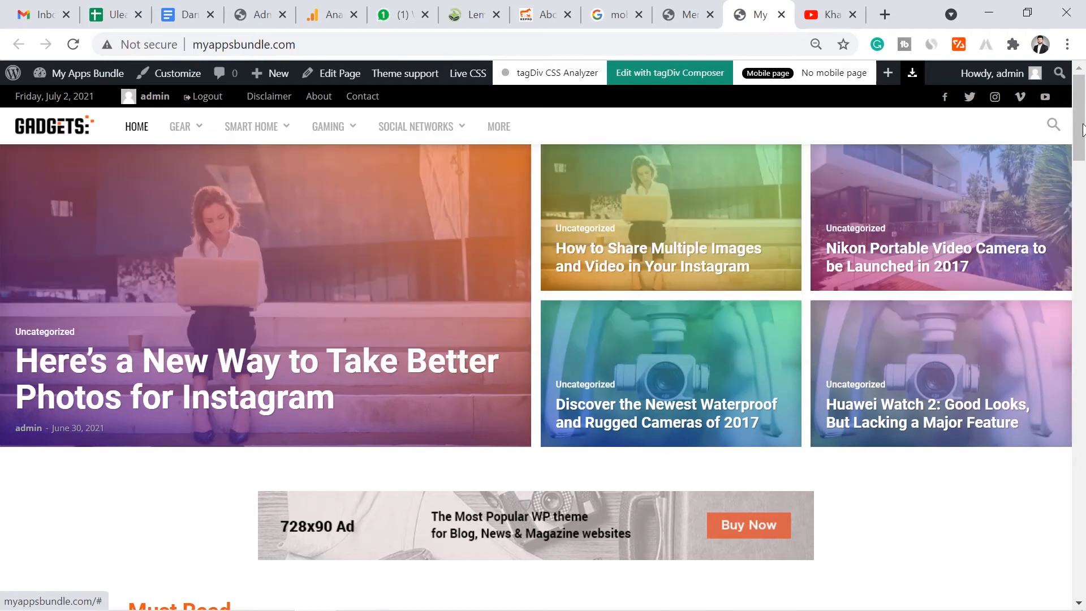
{"action": "left_click_drag", "start_coordinate": [1077, 153], "coordinate": [1077, 585]}
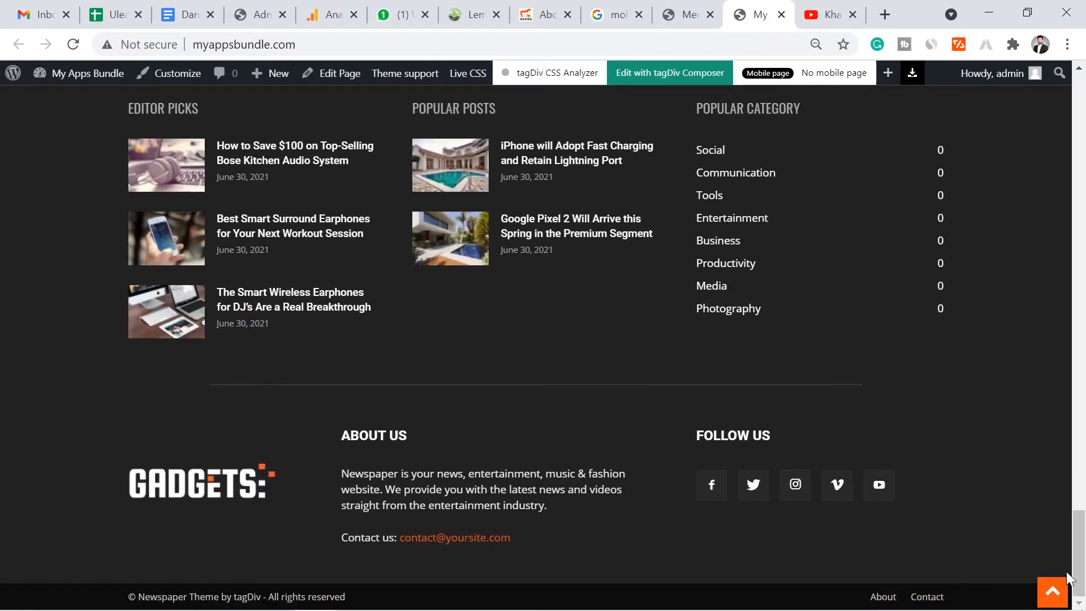
{"action": "scroll", "coordinate": [1069, 466], "scroll_direction": "up", "scroll_amount": 1}
{"action": "left_click_drag", "start_coordinate": [1068, 466], "coordinate": [1068, 104]}
- Load td-demo-header-menu (Header Menu (main)) for editing and compare it with the live site's navigation
{"action": "left_click", "coordinate": [687, 14]}
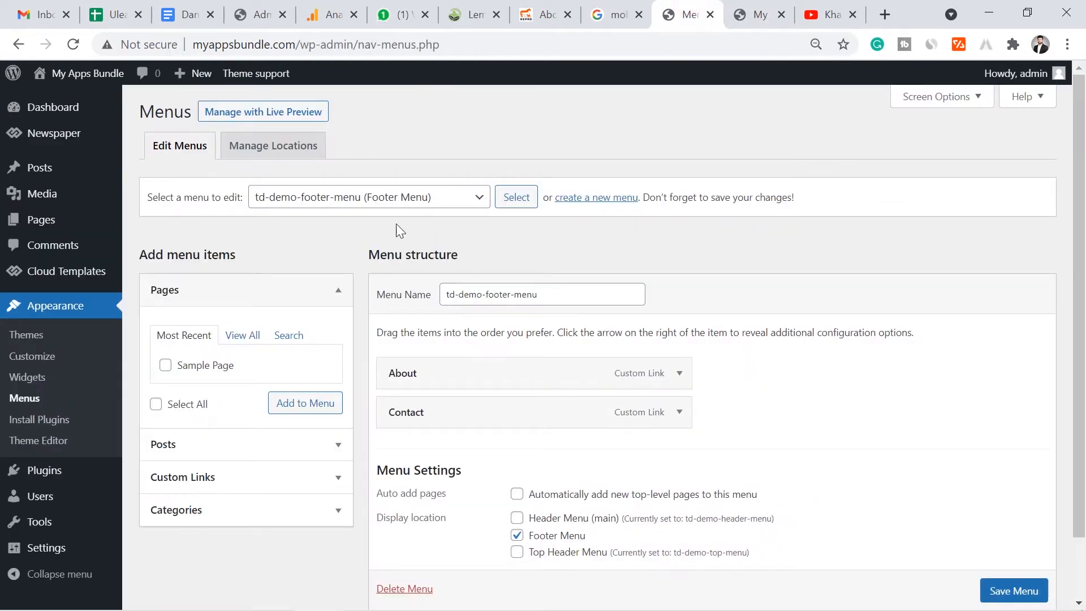
{"action": "left_click", "coordinate": [384, 195]}
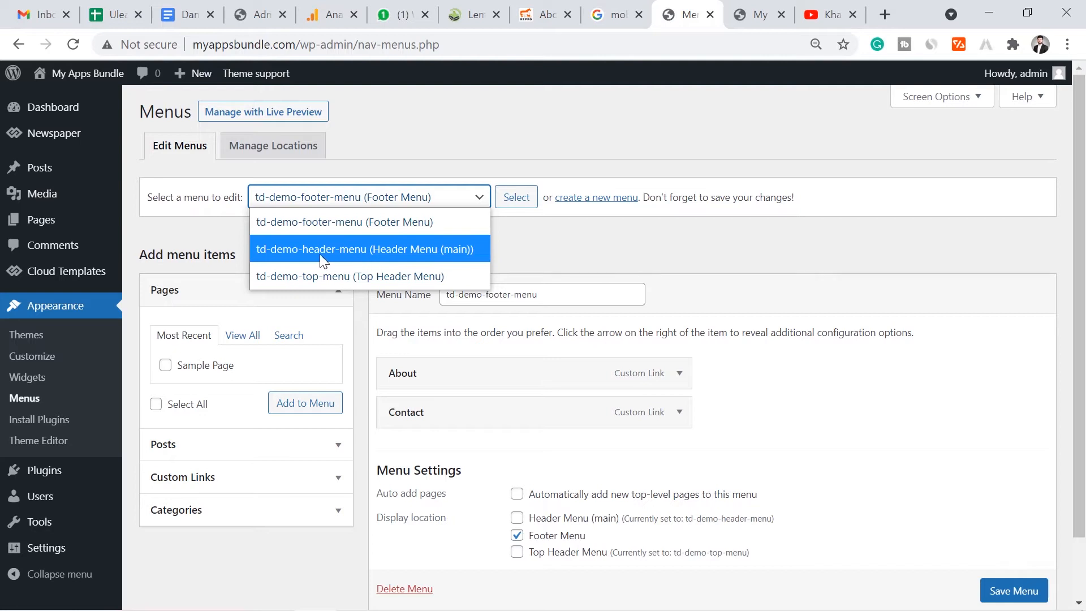
{"action": "left_click", "coordinate": [357, 250]}
{"action": "left_click", "coordinate": [514, 196]}
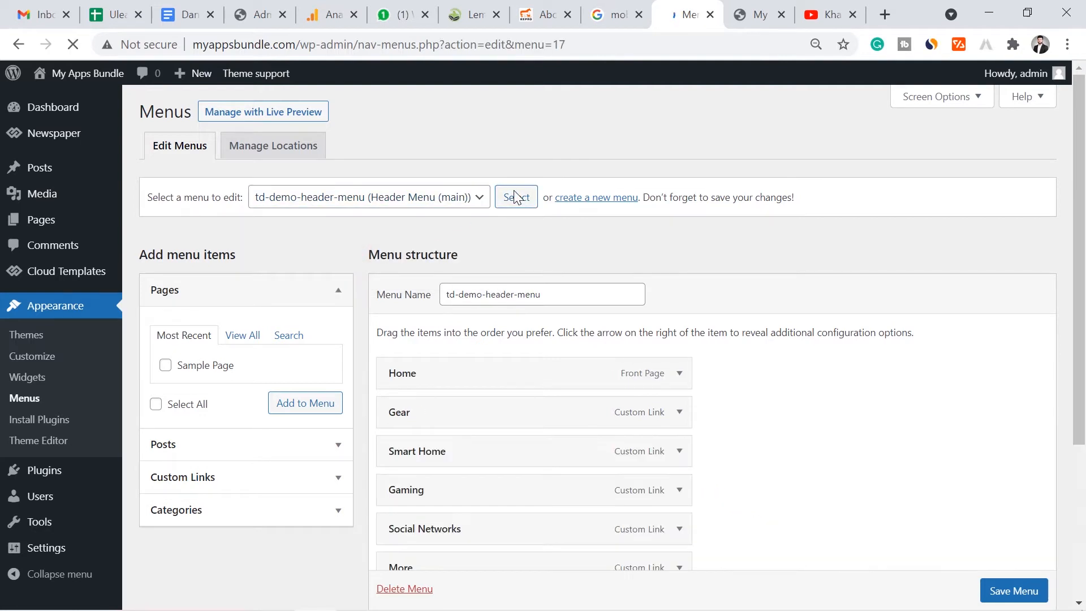
{"action": "left_click_drag", "start_coordinate": [1082, 165], "coordinate": [1080, 249]}
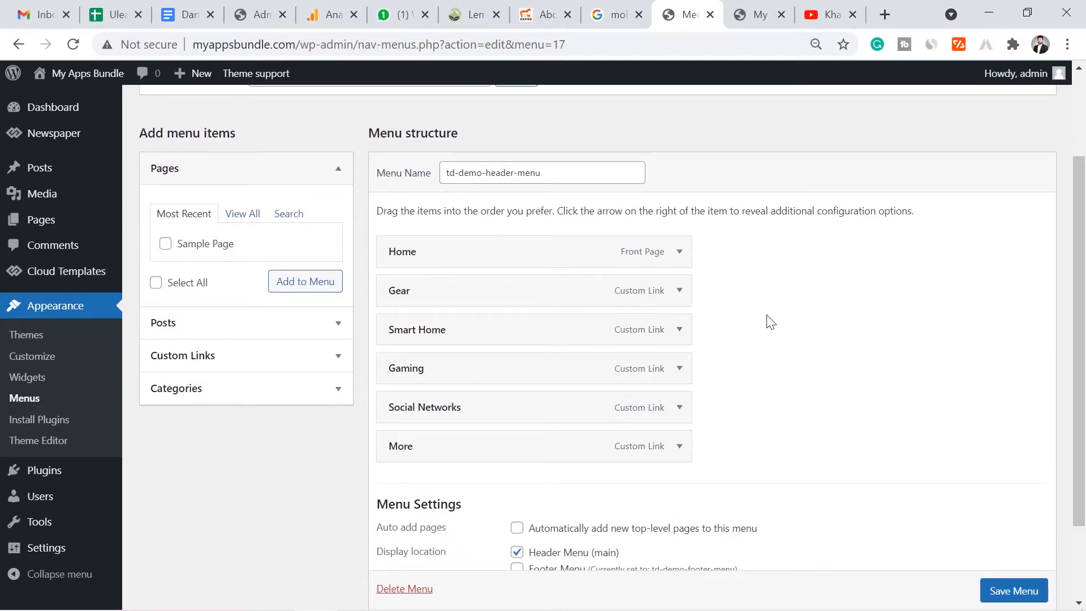
{"action": "left_click", "coordinate": [755, 14]}
{"action": "mouse_move", "coordinate": [181, 126]}
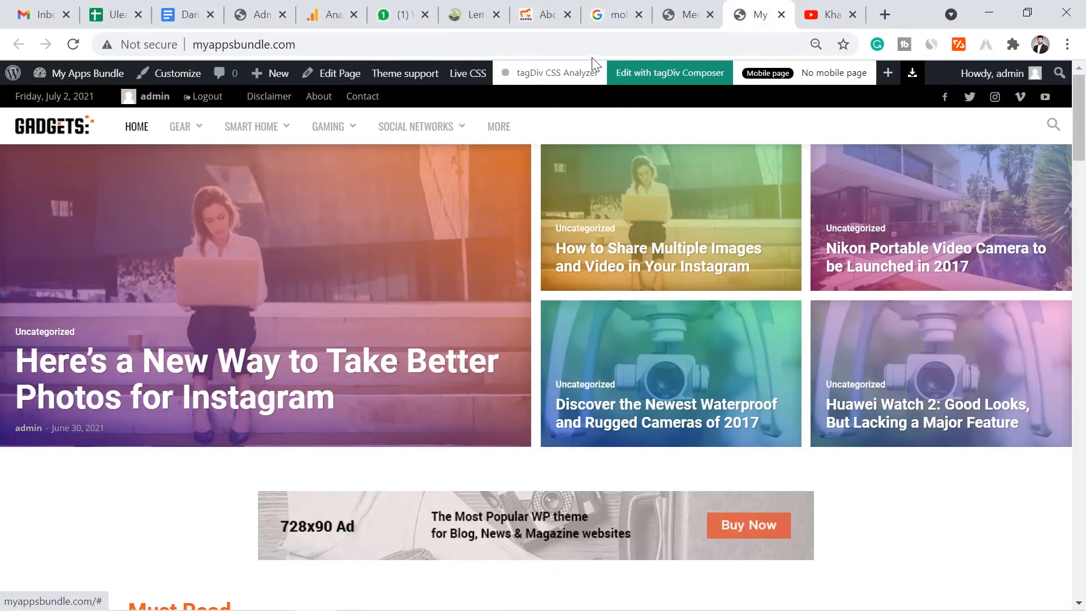
{"action": "left_click", "coordinate": [685, 14]}
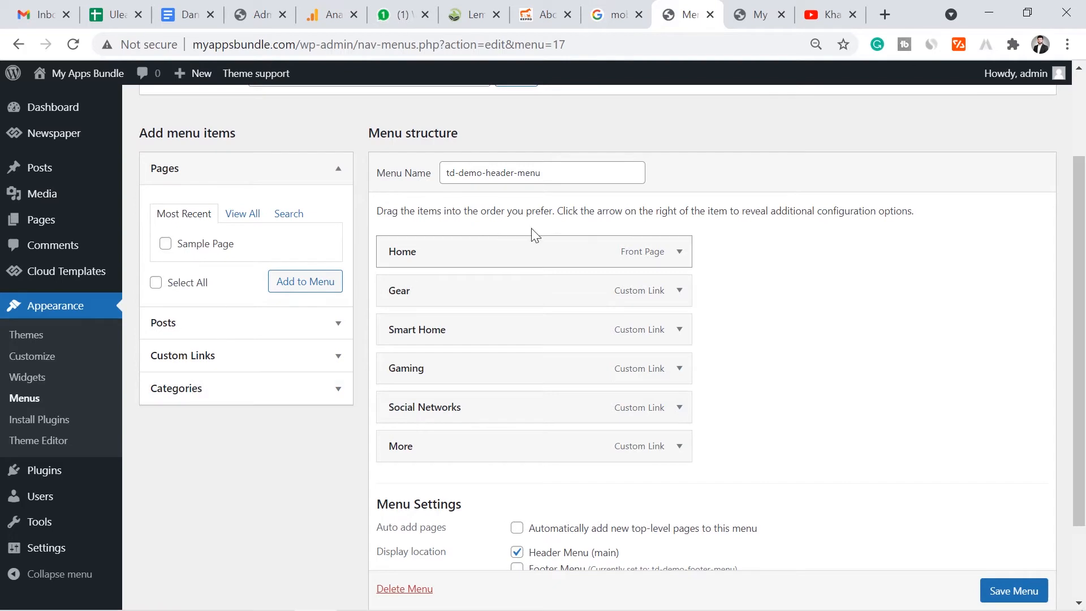
- Remove the Gear and Smart Home items from the header menu
{"action": "left_click", "coordinate": [678, 291]}
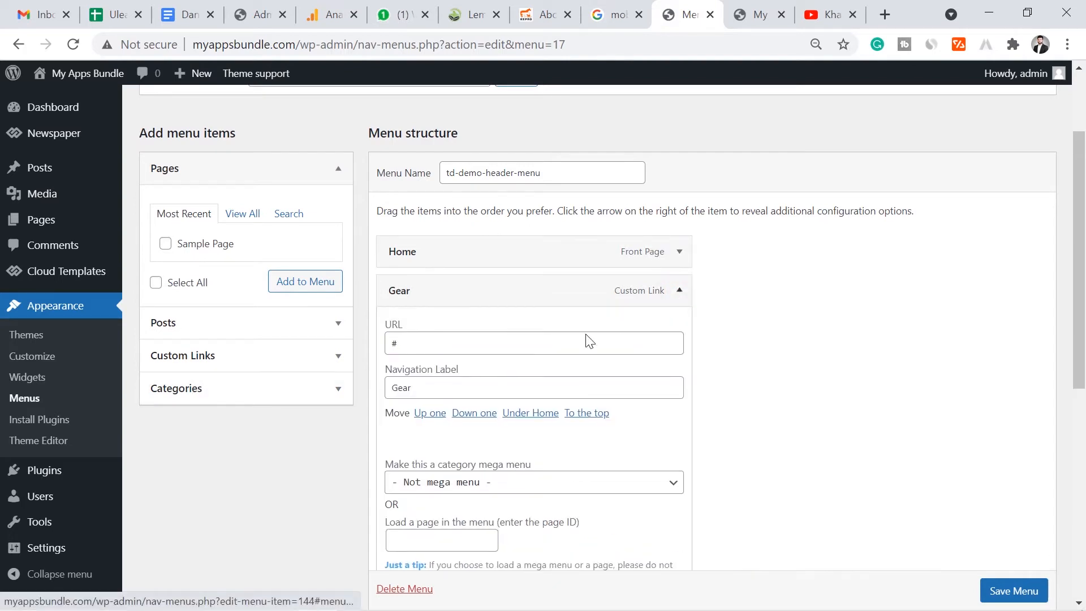
{"action": "scroll", "coordinate": [1082, 217], "scroll_direction": "down", "scroll_amount": 2}
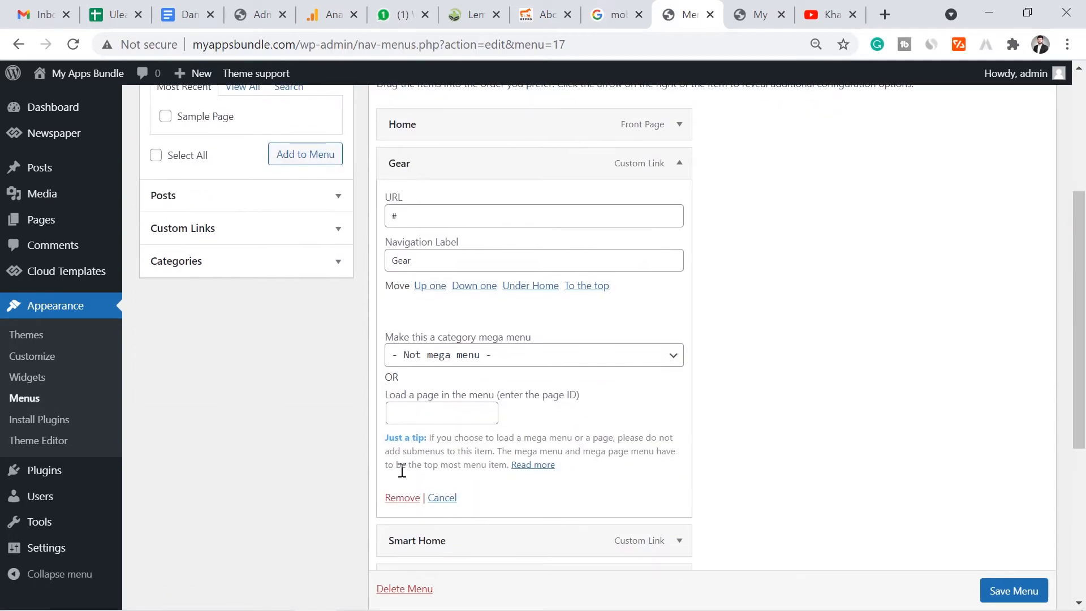
{"action": "left_click", "coordinate": [400, 498]}
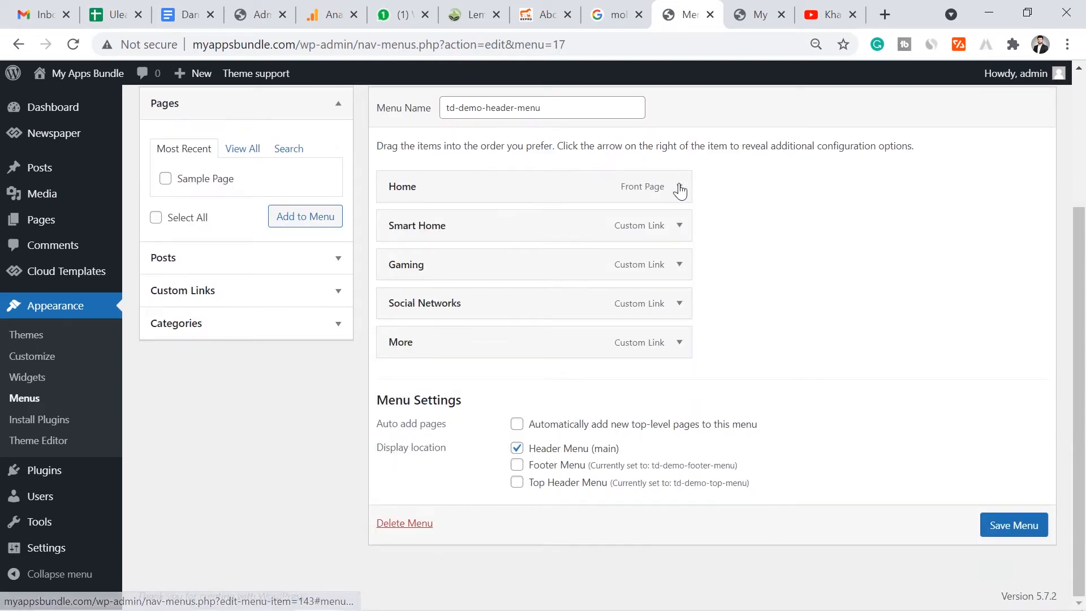
{"action": "left_click", "coordinate": [679, 224]}
{"action": "left_click", "coordinate": [679, 224]}
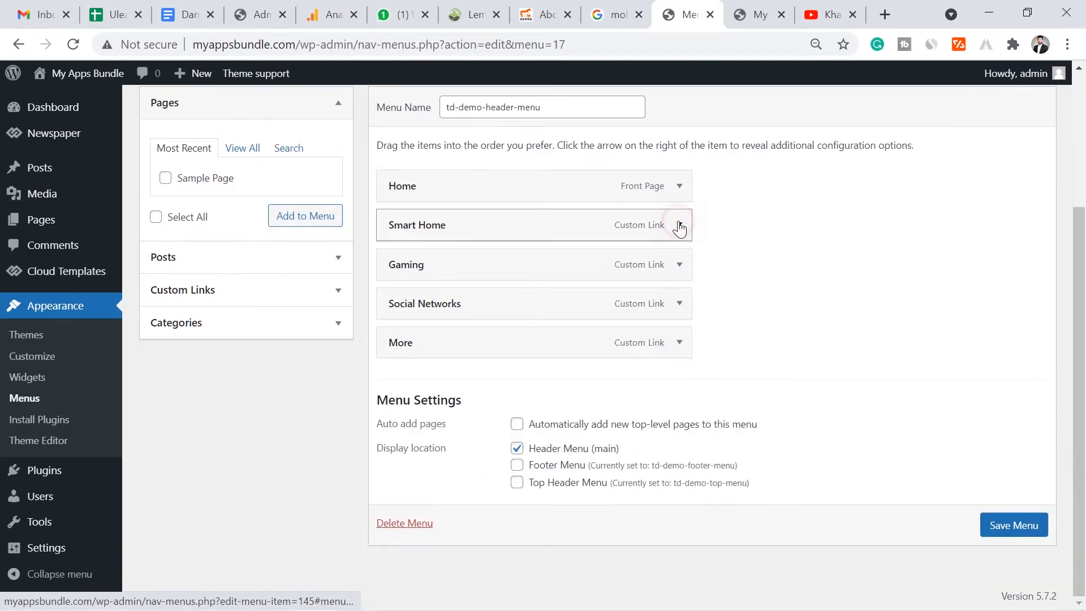
{"action": "left_click", "coordinate": [679, 224]}
{"action": "scroll", "coordinate": [512, 444], "scroll_direction": "down", "scroll_amount": 2}
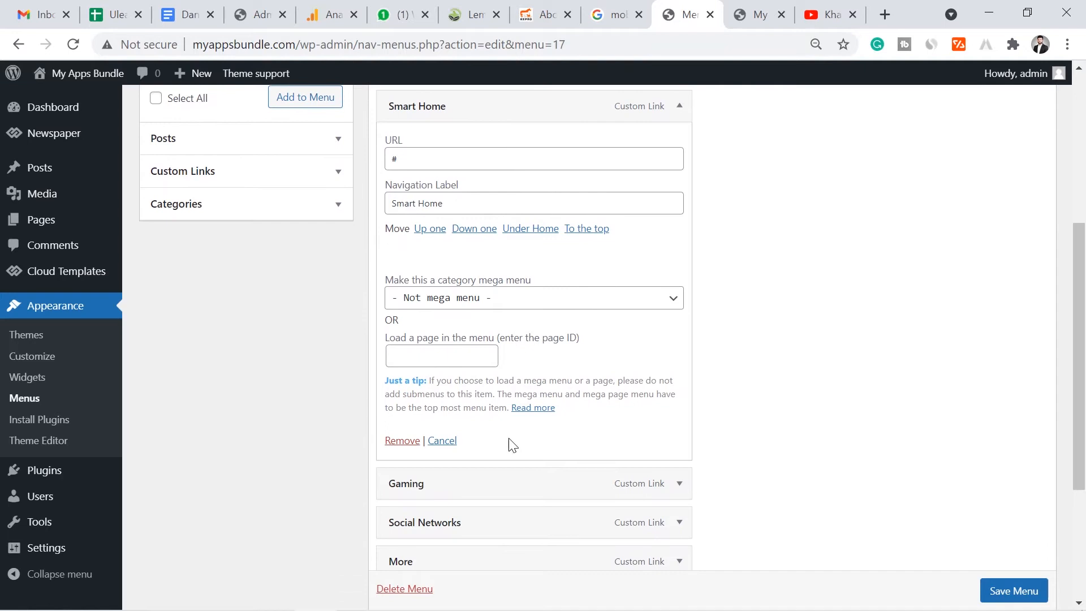
{"action": "left_click", "coordinate": [403, 440]}
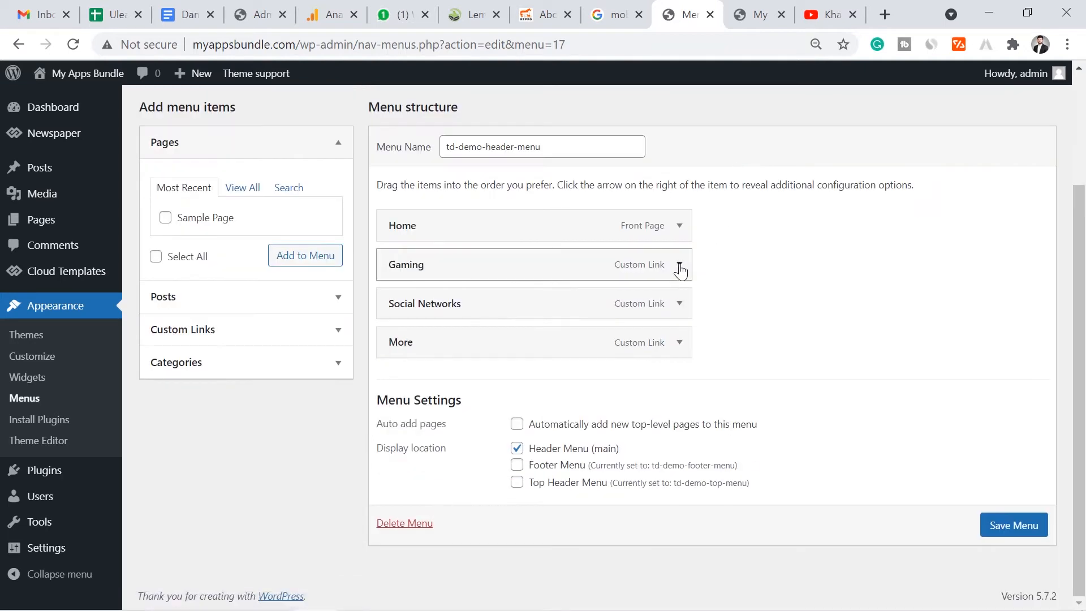
- Remove the Gaming, Social Networks and More items, leaving only Home
{"action": "left_click", "coordinate": [679, 266]}
{"action": "scroll", "coordinate": [996, 353], "scroll_direction": "down", "scroll_amount": 2}
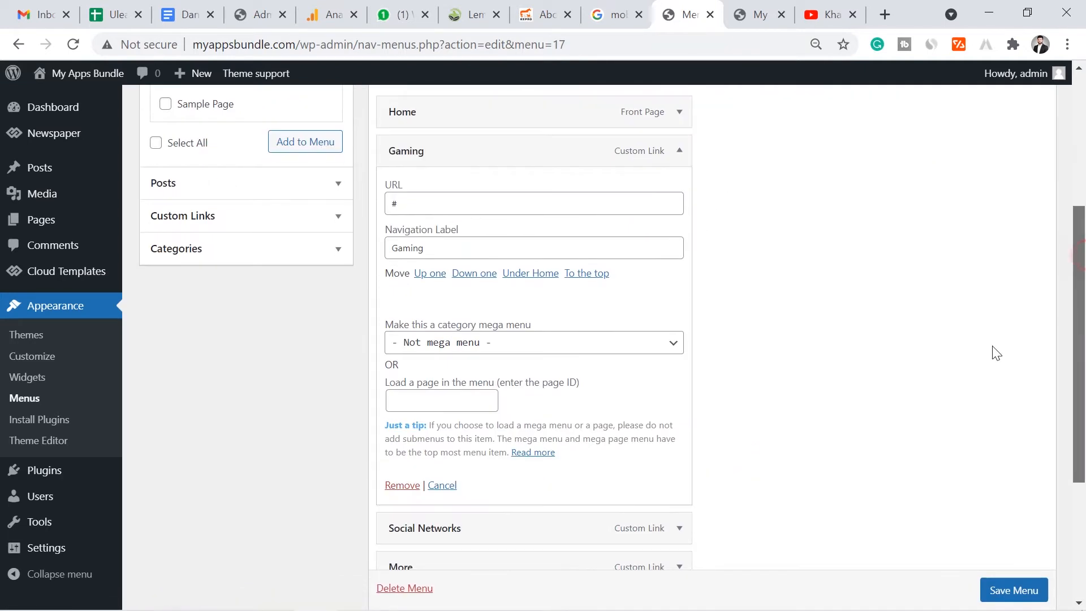
{"action": "left_click", "coordinate": [407, 468]}
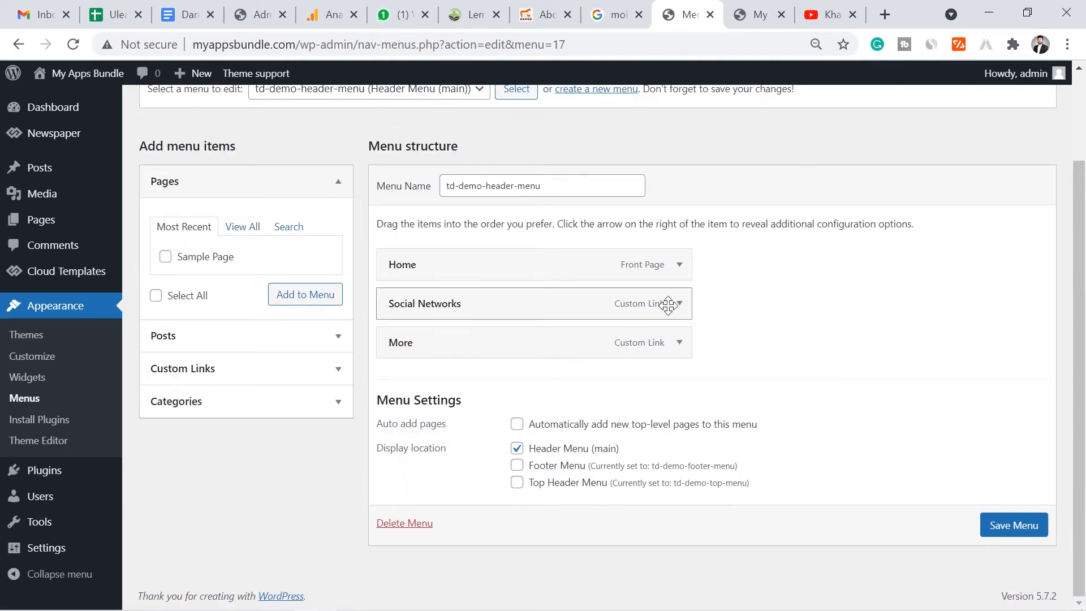
{"action": "left_click", "coordinate": [679, 303]}
{"action": "scroll", "coordinate": [440, 452], "scroll_direction": "down", "scroll_amount": 3}
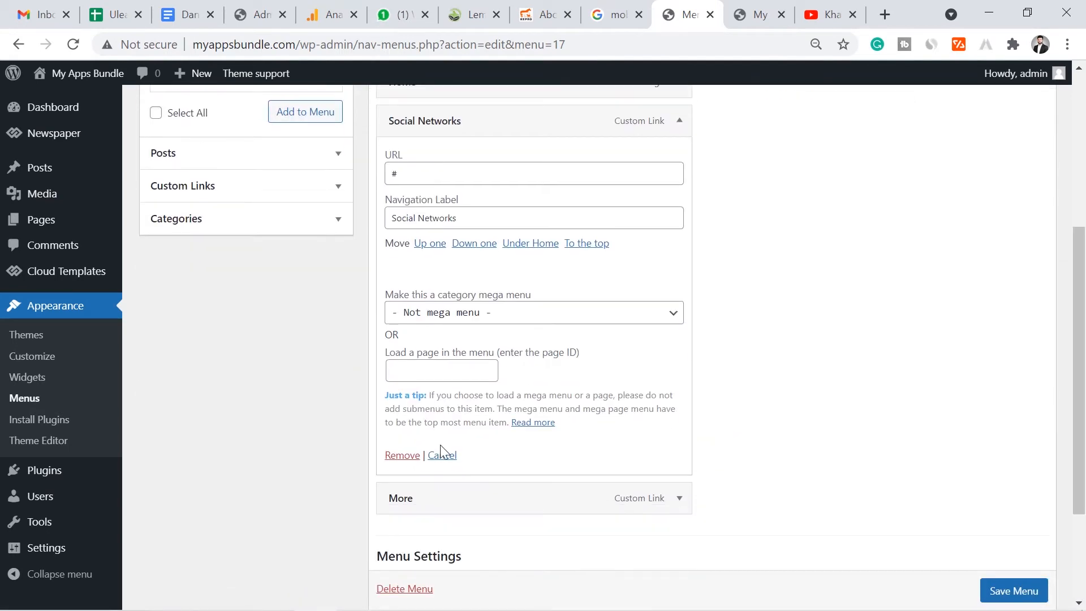
{"action": "left_click", "coordinate": [401, 458]}
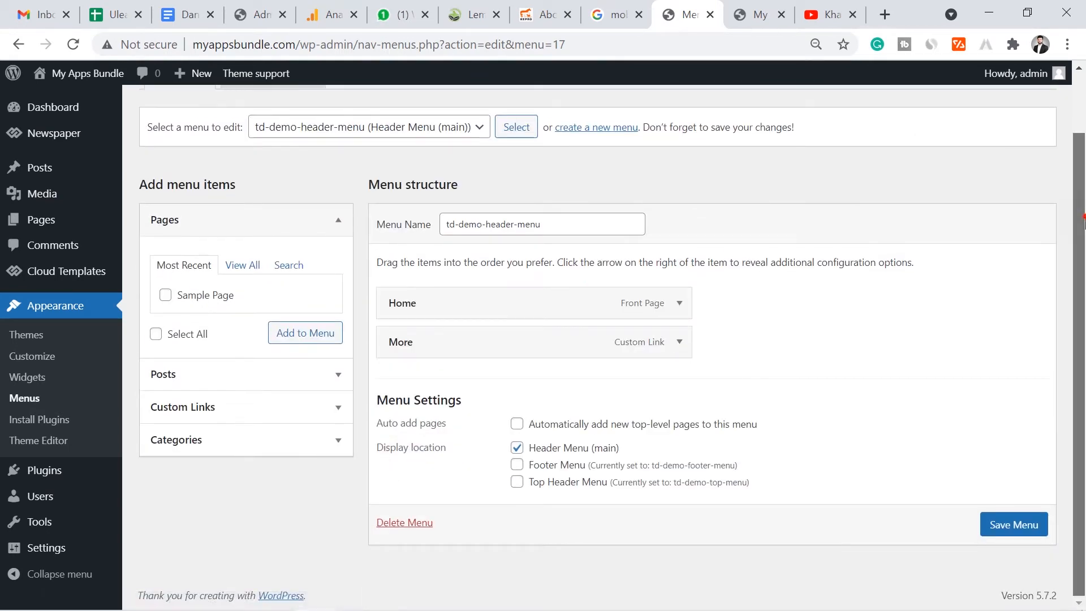
{"action": "left_click", "coordinate": [679, 343]}
{"action": "scroll", "coordinate": [1072, 398], "scroll_direction": "down", "scroll_amount": 4}
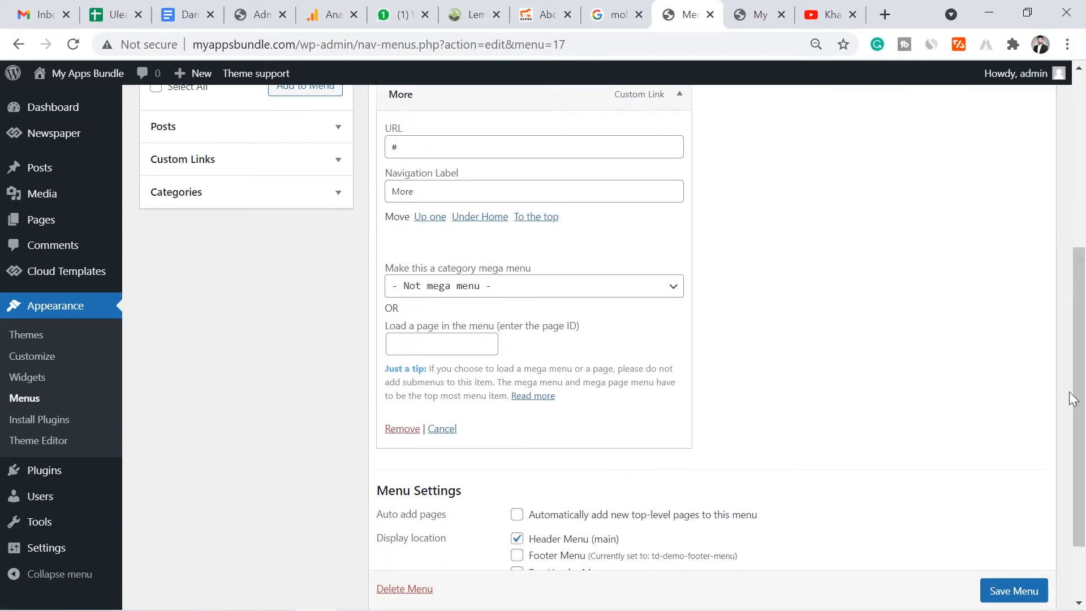
{"action": "left_click", "coordinate": [402, 430]}
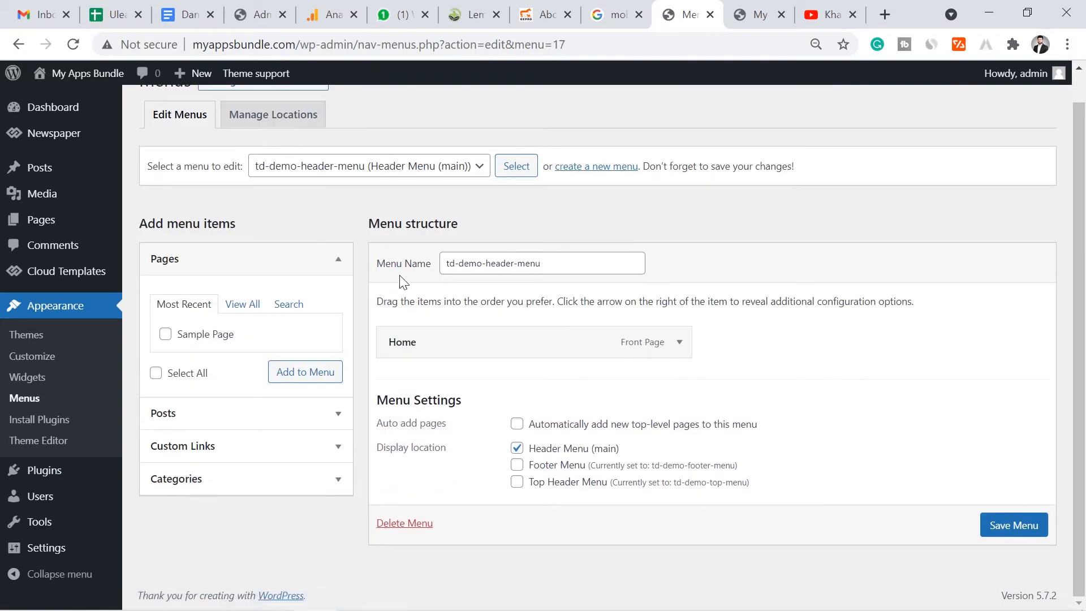
- Select every category except Uncategorized from the View All list to add to the menu
{"action": "left_click", "coordinate": [214, 478]}
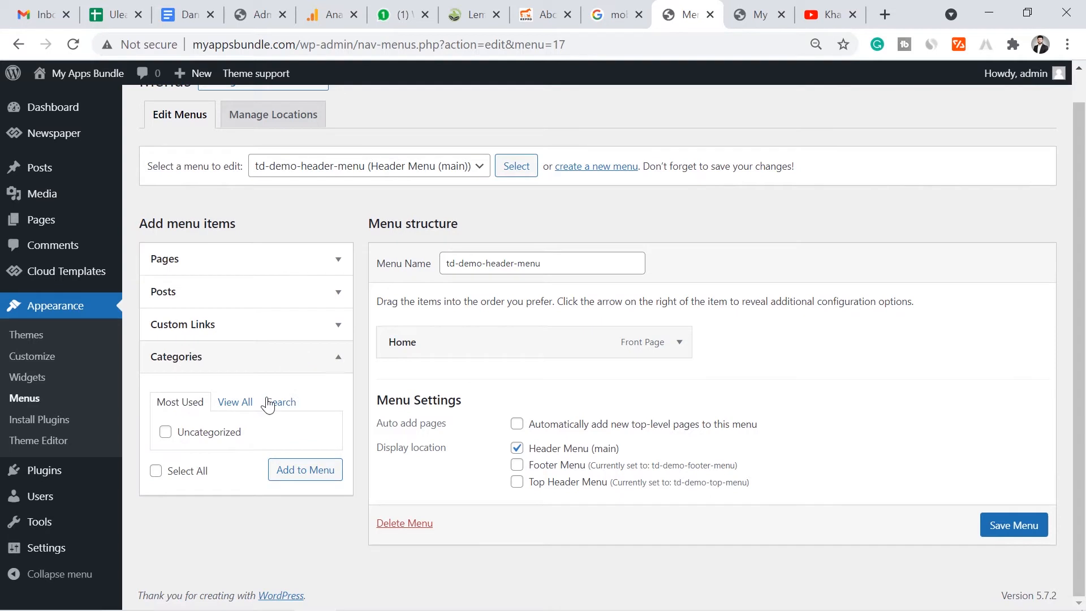
{"action": "left_click", "coordinate": [228, 404]}
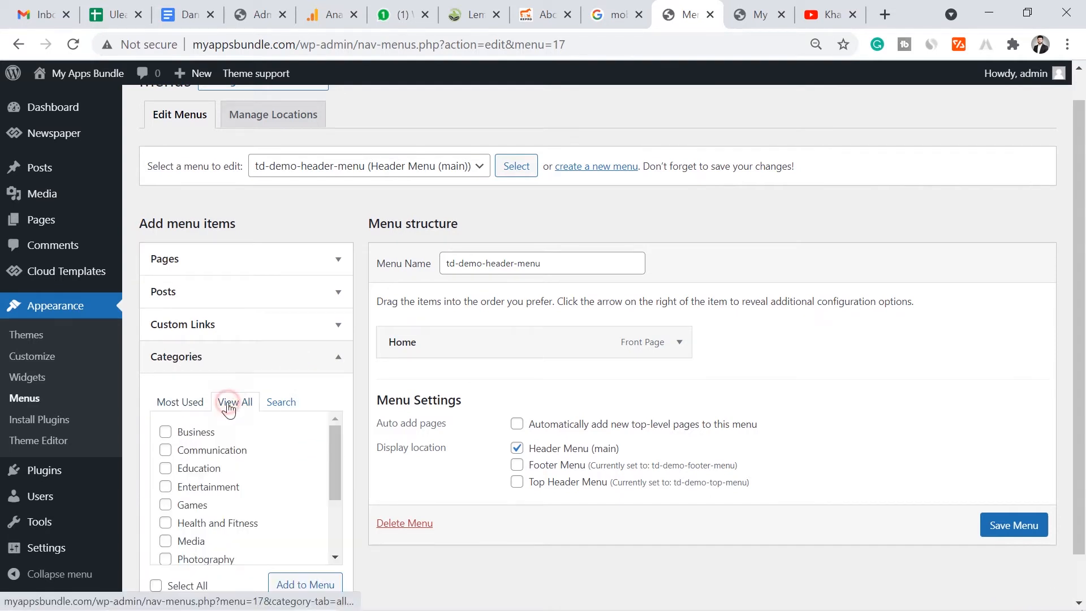
{"action": "scroll", "coordinate": [1083, 321], "scroll_direction": "down", "scroll_amount": 1}
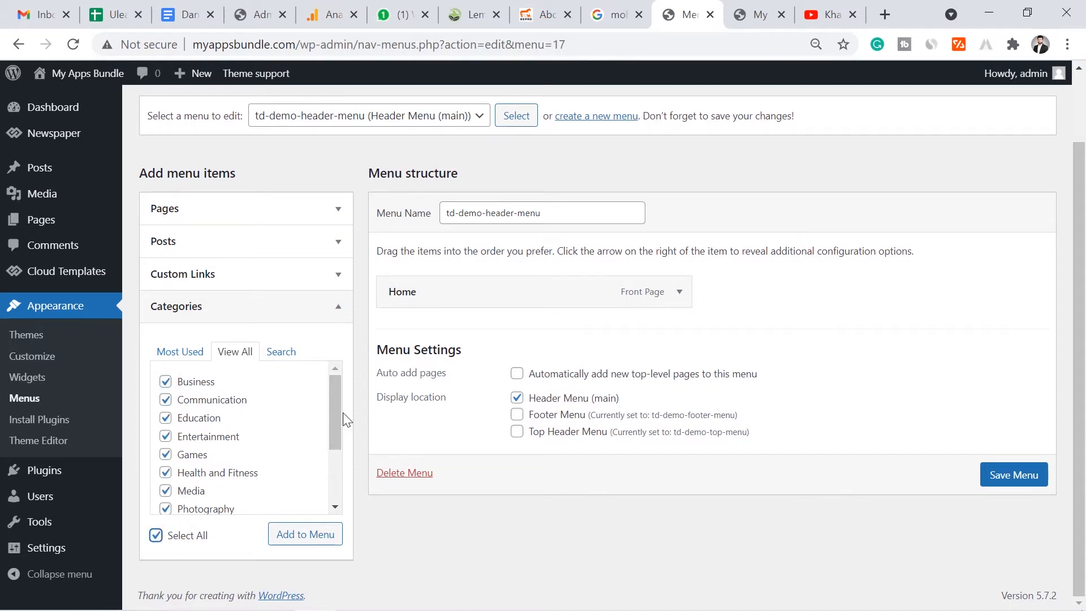
{"action": "left_click_drag", "start_coordinate": [335, 421], "coordinate": [333, 463]}
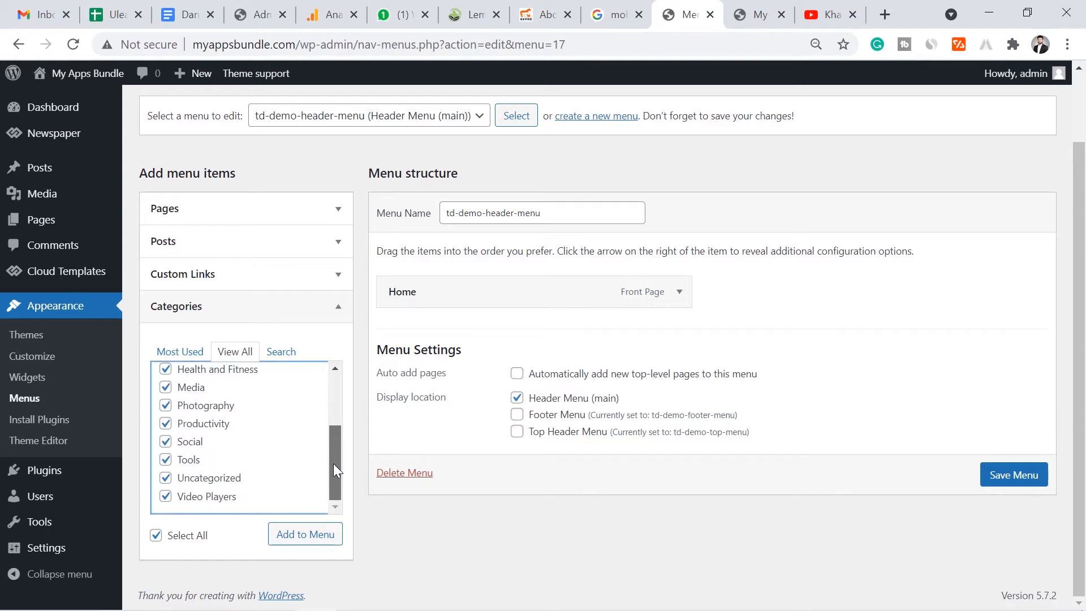
{"action": "left_click", "coordinate": [222, 478]}
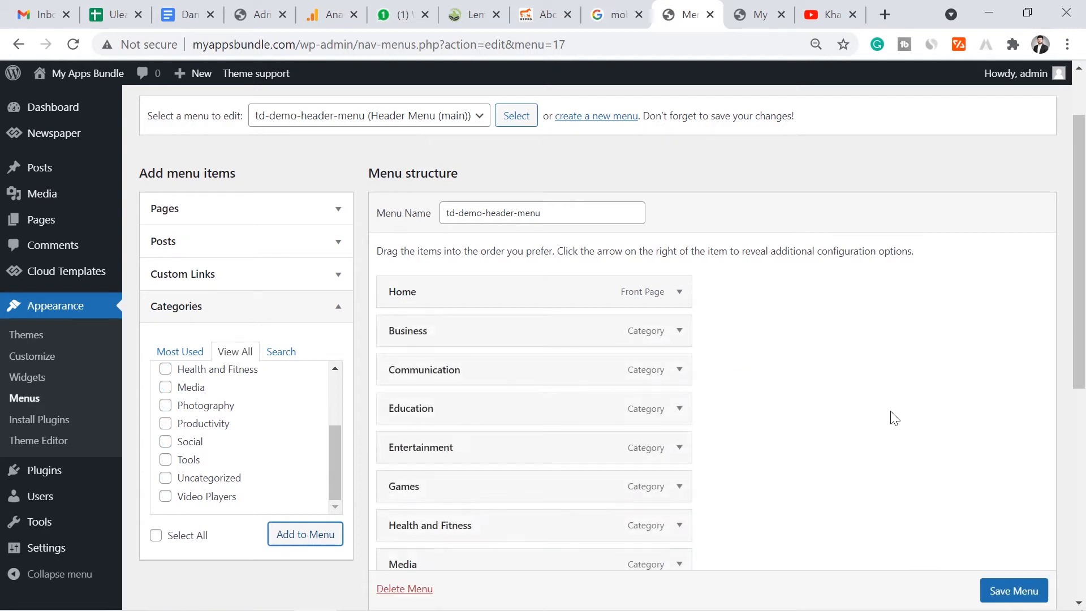
- Save the header menu with the twelve new category items
{"action": "scroll", "coordinate": [1080, 322], "scroll_direction": "down", "scroll_amount": 3}
{"action": "scroll", "coordinate": [1083, 322], "scroll_direction": "down", "scroll_amount": 3}
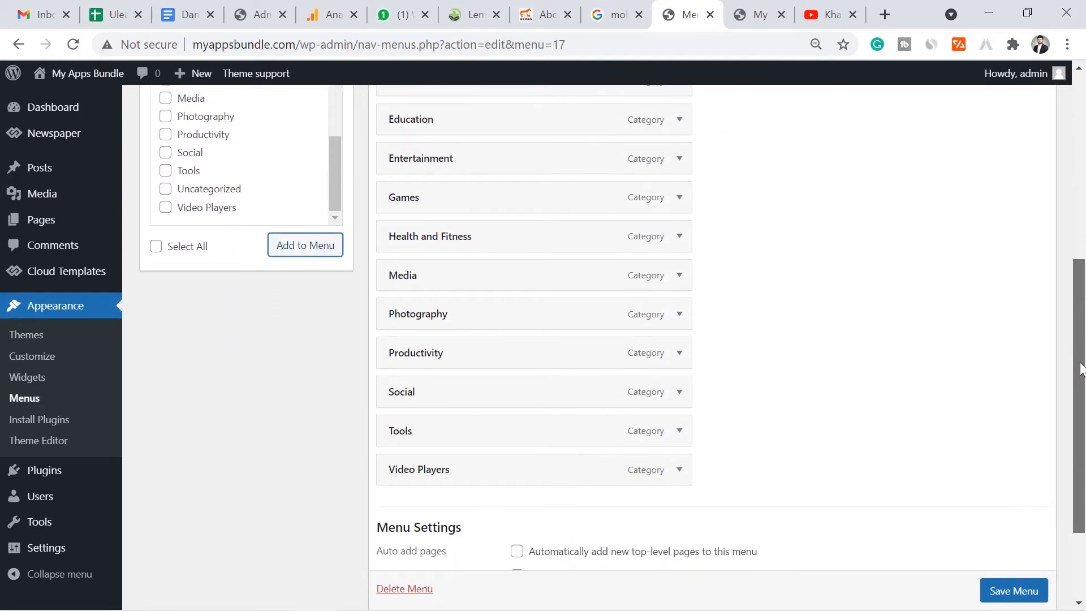
{"action": "scroll", "coordinate": [1082, 283], "scroll_direction": "up", "scroll_amount": 5}
{"action": "scroll", "coordinate": [1081, 257], "scroll_direction": "down", "scroll_amount": 4}
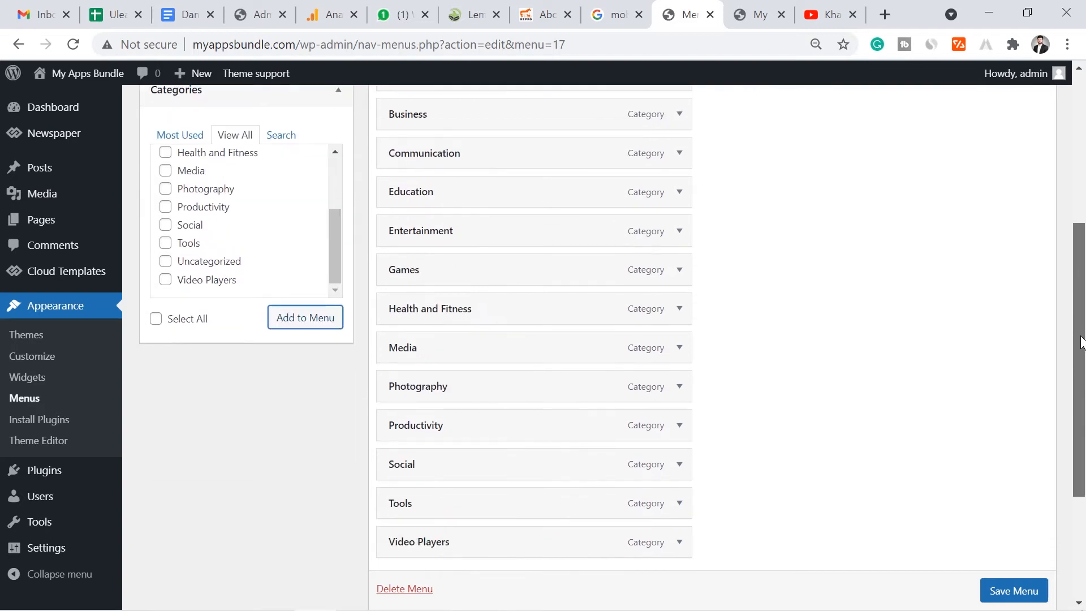
{"action": "scroll", "coordinate": [1013, 592], "scroll_direction": "down", "scroll_amount": 1}
{"action": "left_click", "coordinate": [1012, 592]}
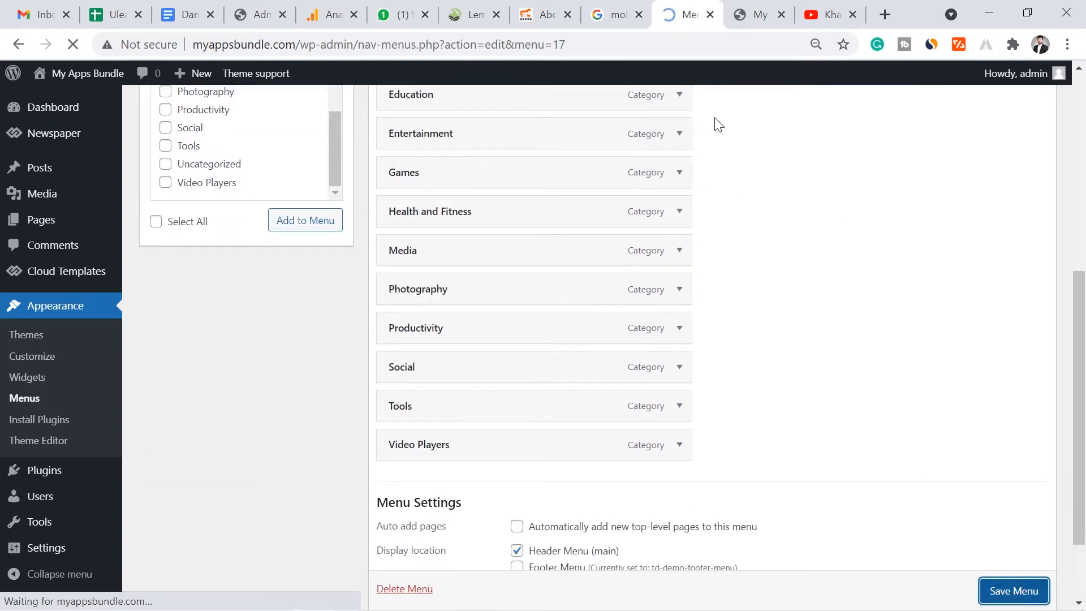
- Reload the live site to check the category navigation, then return to the Menus page
{"action": "left_click", "coordinate": [755, 14]}
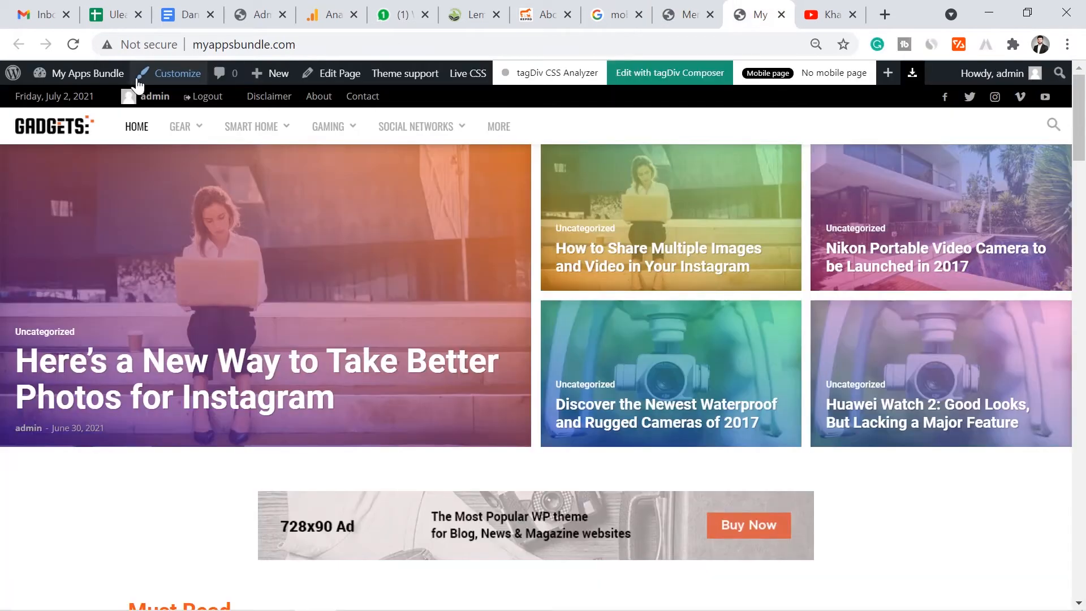
{"action": "left_click", "coordinate": [73, 44]}
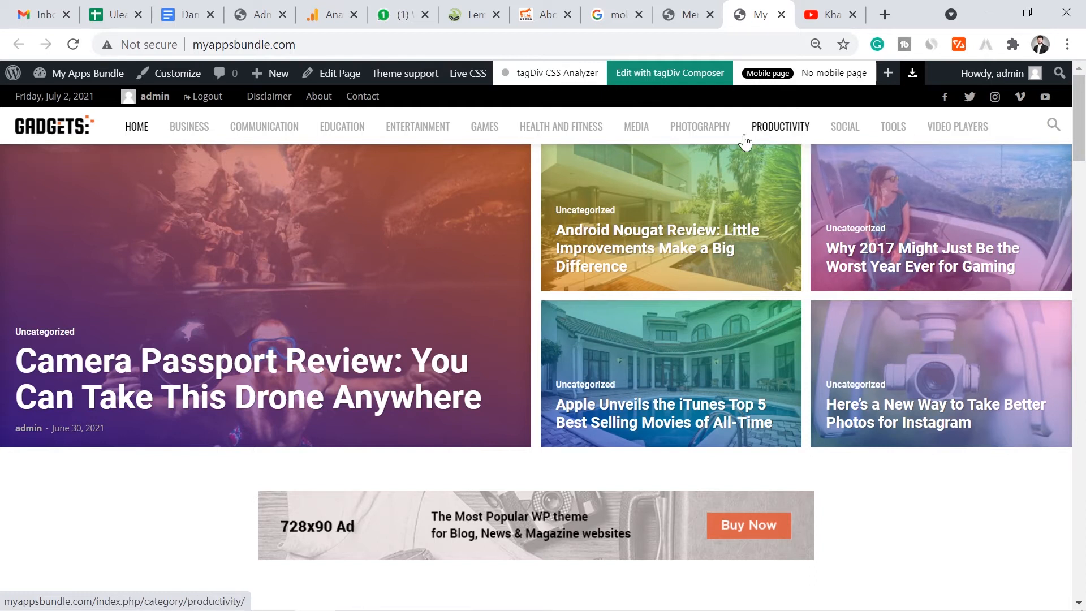
{"action": "left_click", "coordinate": [706, 8]}
{"action": "scroll", "coordinate": [418, 402], "scroll_direction": "down", "scroll_amount": 3}
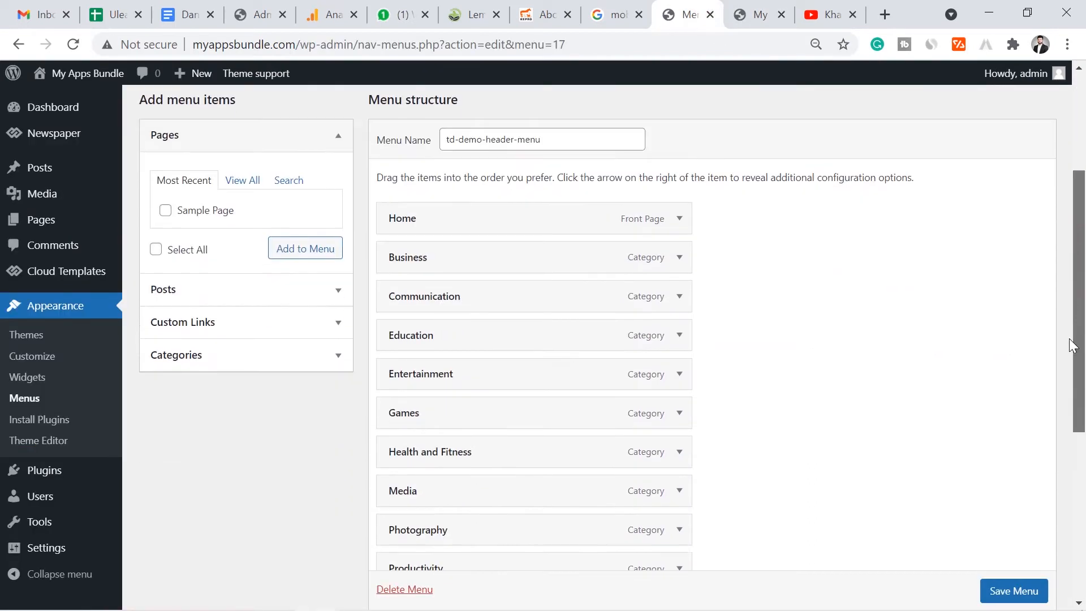
- Add a More Apps custom link with URL # and place it after Health and Fitness
{"action": "left_click", "coordinate": [295, 317]}
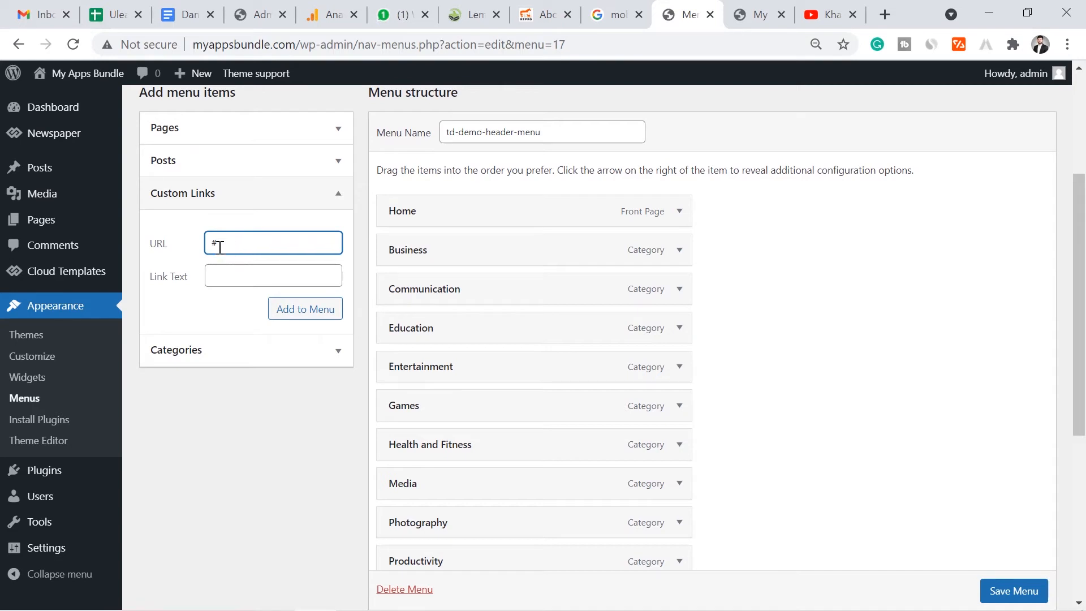
{"action": "left_click", "coordinate": [233, 270]}
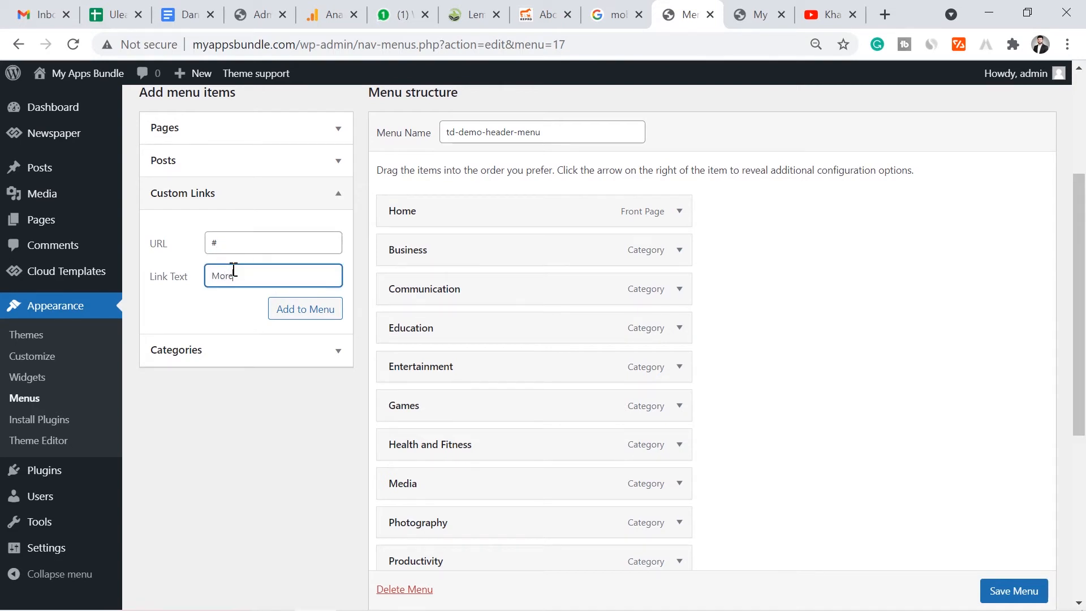
{"action": "left_click", "coordinate": [296, 308]}
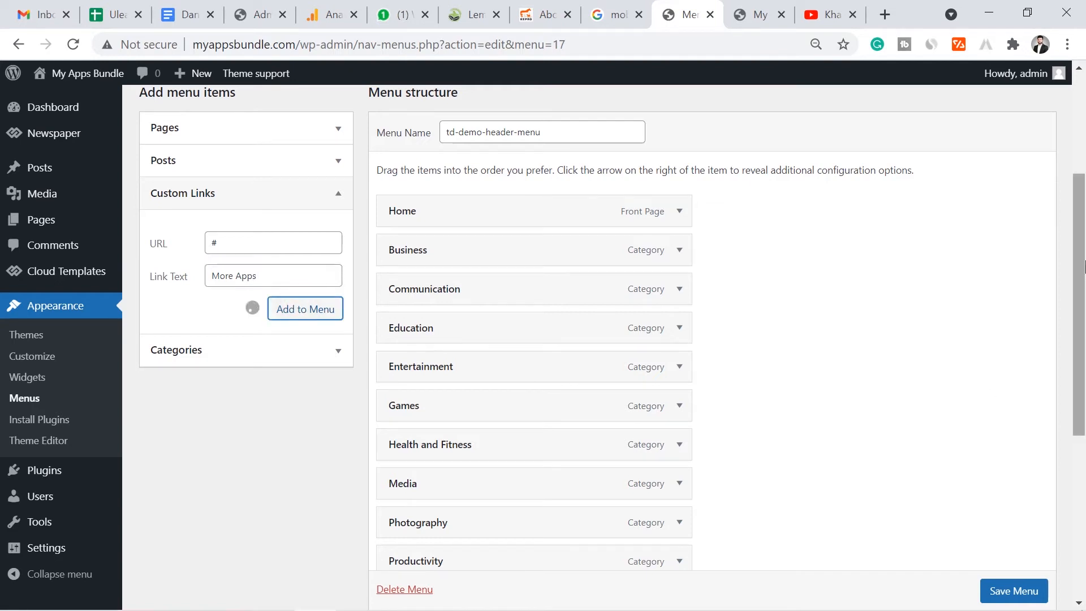
{"action": "left_click_drag", "start_coordinate": [1083, 266], "coordinate": [1061, 436]}
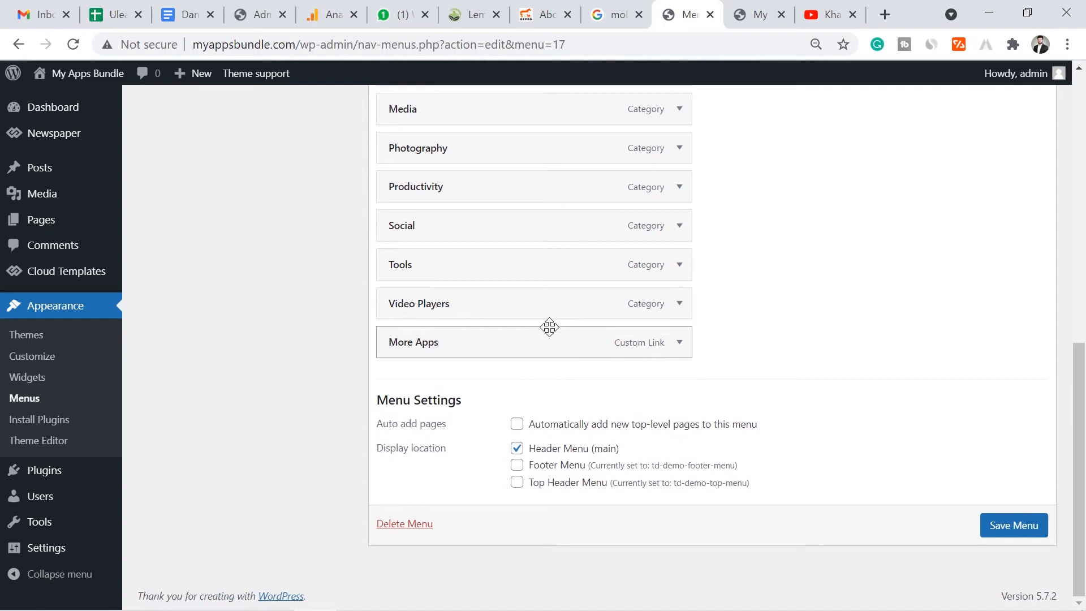
{"action": "mouse_move", "coordinate": [535, 342]}
{"action": "left_mouse_down"}
{"action": "mouse_move", "coordinate": [524, 111]}
{"action": "mouse_move", "coordinate": [521, 142]}
{"action": "left_mouse_up"}
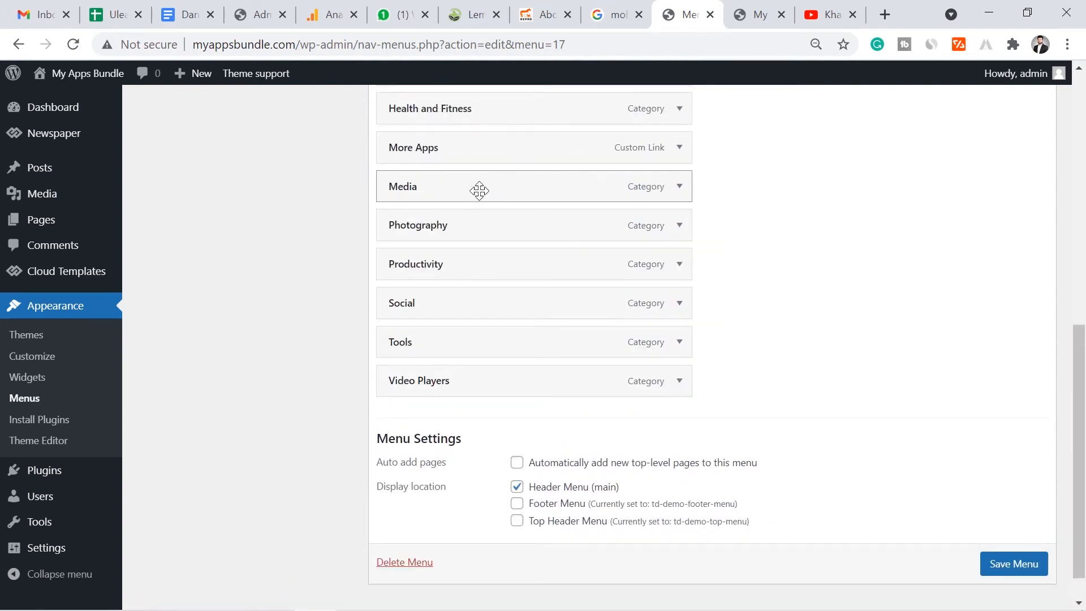
- Nest Media, Photography, Productivity, Social, Tools and Video Players under More Apps, then save
{"action": "left_click_drag", "start_coordinate": [470, 186], "coordinate": [496, 184]}
{"action": "left_click_drag", "start_coordinate": [443, 218], "coordinate": [469, 217]}
{"action": "left_click_drag", "start_coordinate": [440, 261], "coordinate": [459, 294]}
{"action": "left_click_drag", "start_coordinate": [451, 338], "coordinate": [477, 338]}
{"action": "left_click_drag", "start_coordinate": [461, 374], "coordinate": [486, 373]}
{"action": "left_click", "coordinate": [1012, 565]}
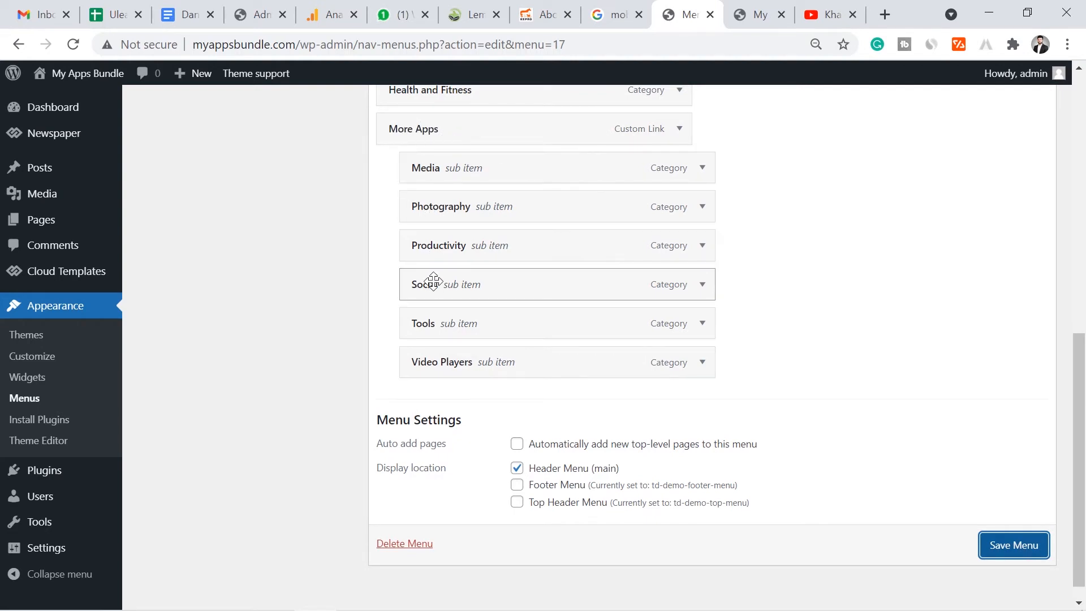
{"action": "left_click", "coordinate": [1012, 546]}
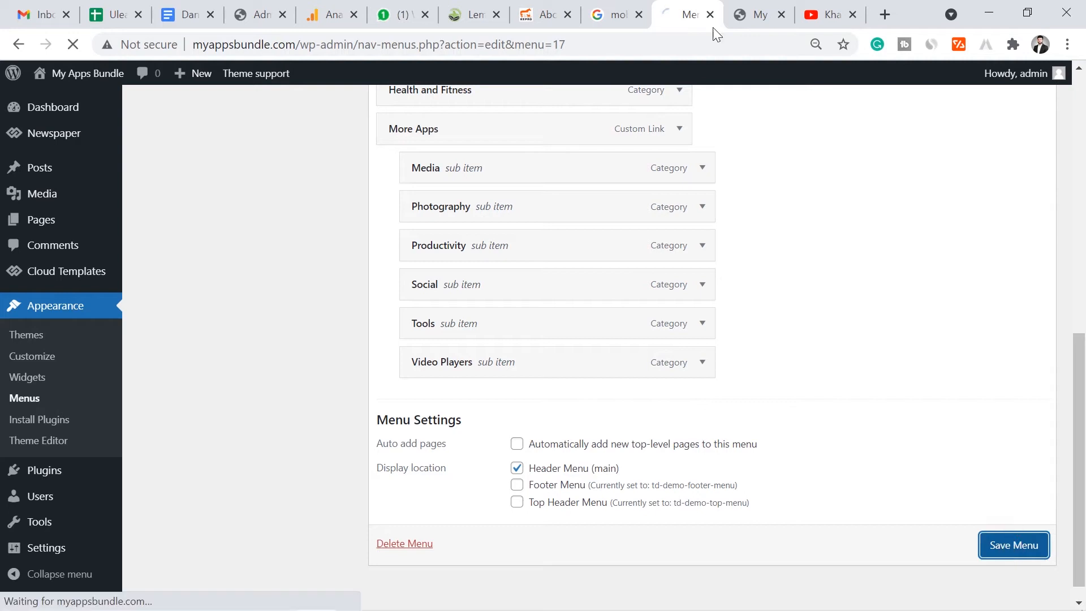
{"action": "left_click", "coordinate": [755, 12]}
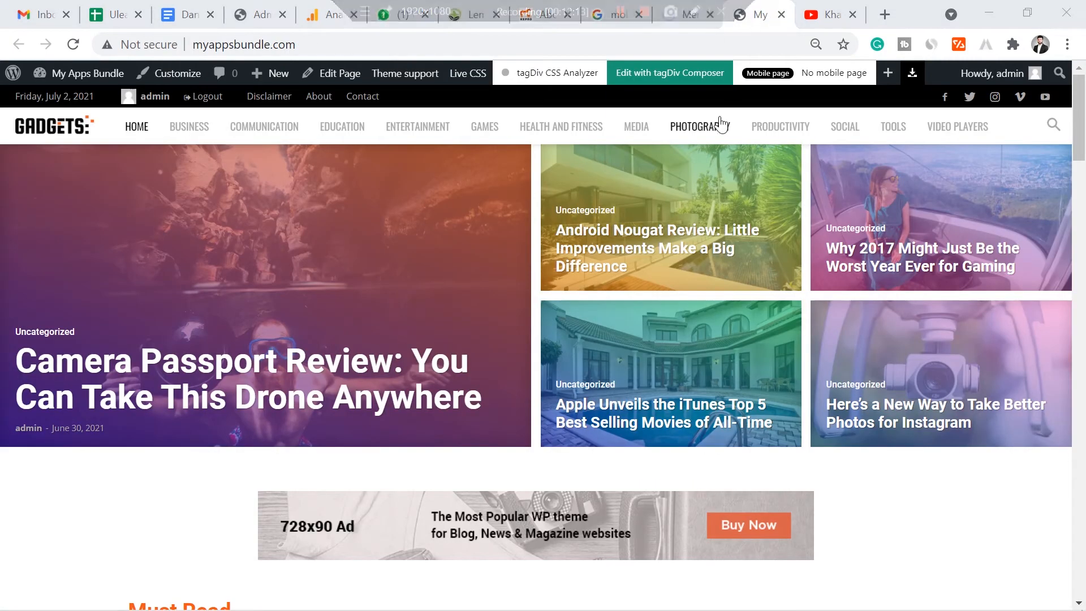
{"action": "left_click", "coordinate": [685, 7]}
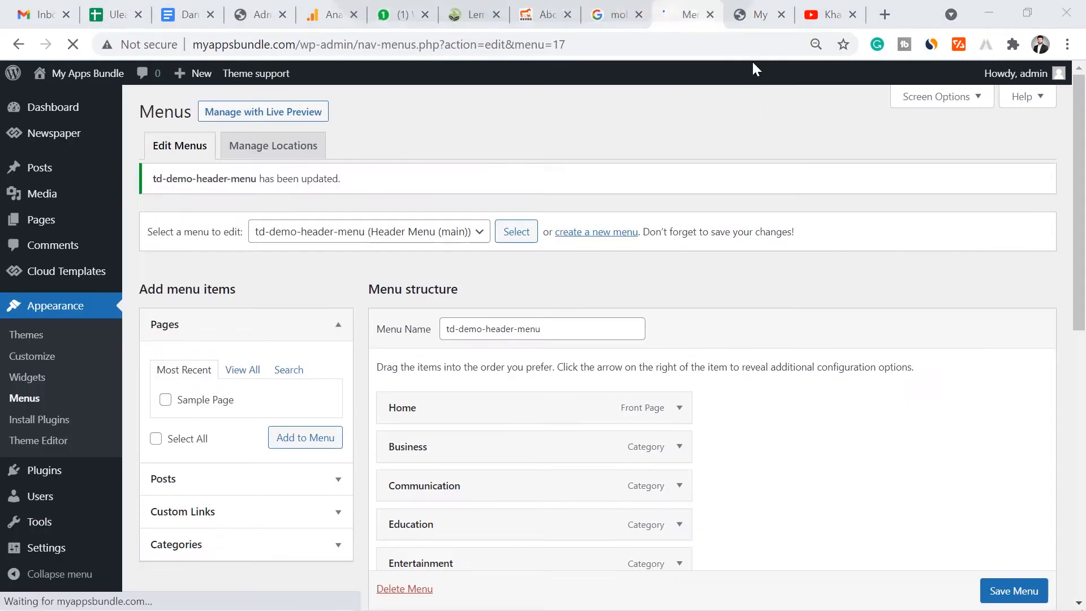
{"action": "left_click", "coordinate": [755, 13]}
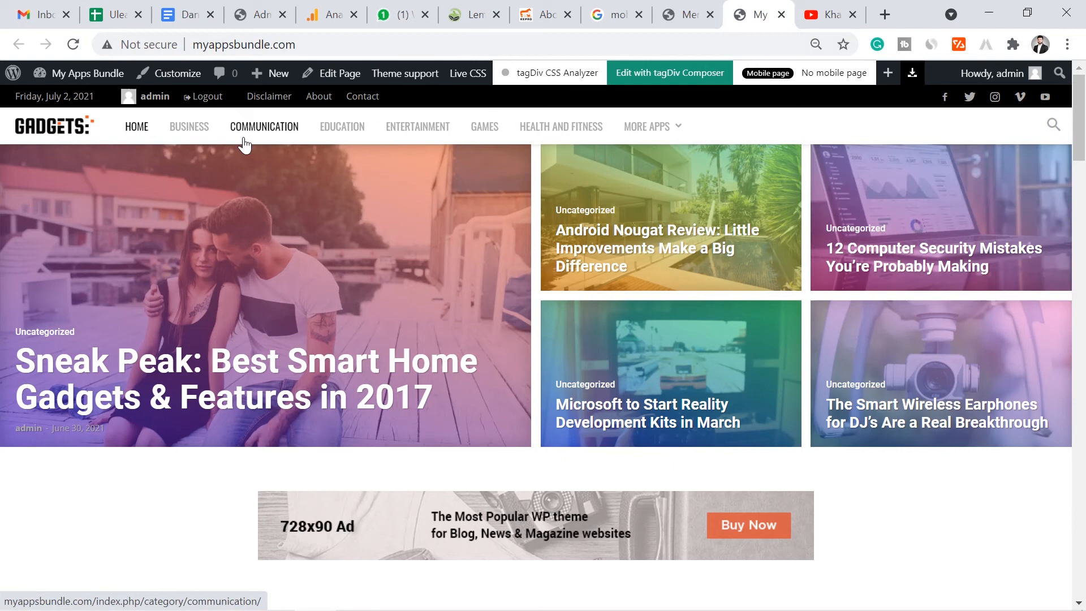
{"action": "mouse_move", "coordinate": [631, 135]}
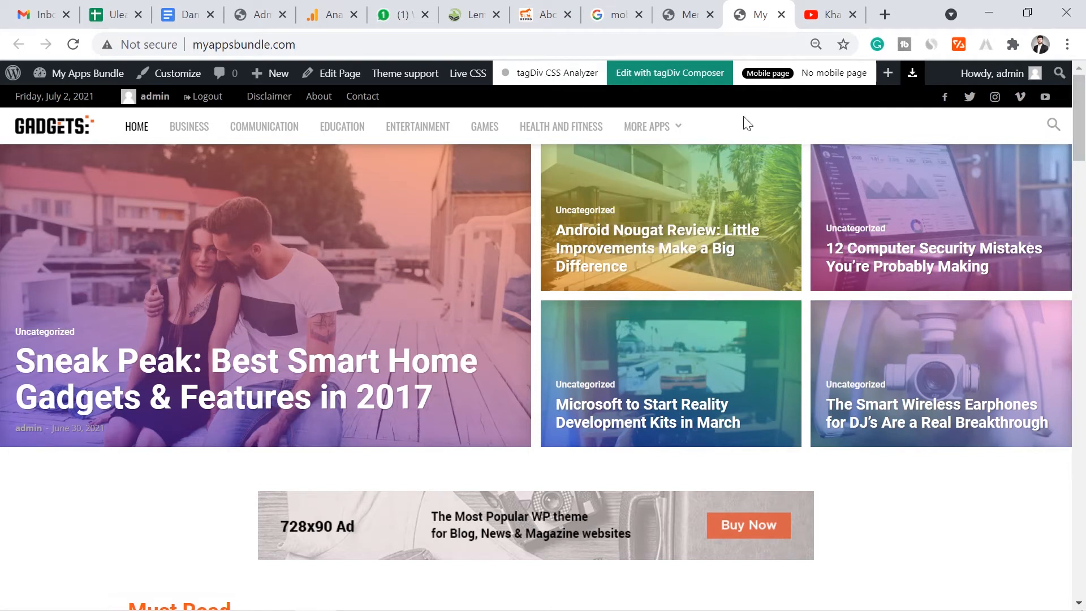
{"action": "mouse_move", "coordinate": [666, 129]}
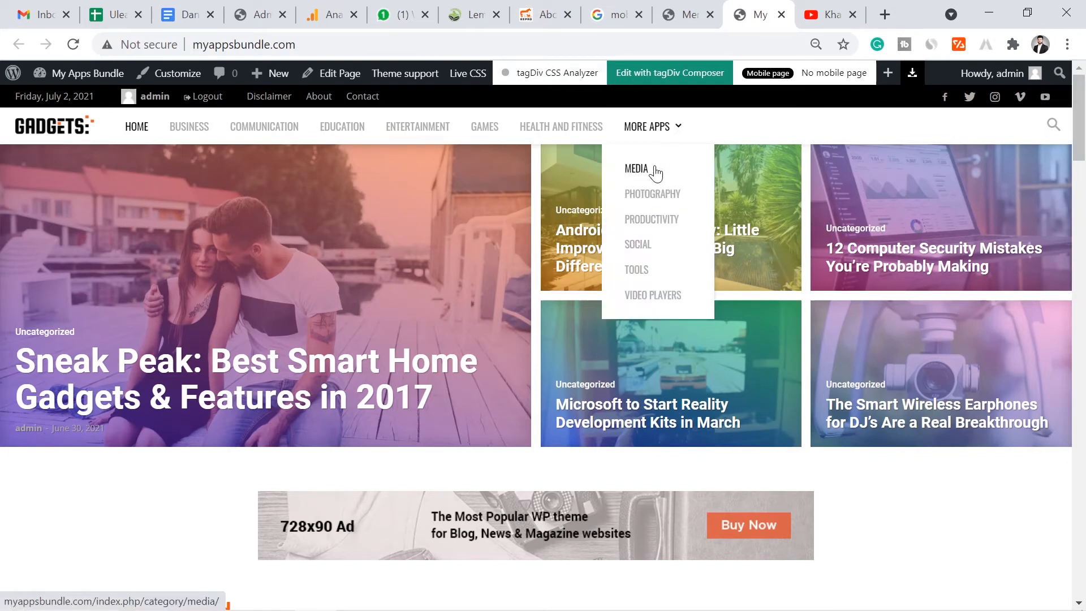
{"action": "left_click", "coordinate": [691, 13]}
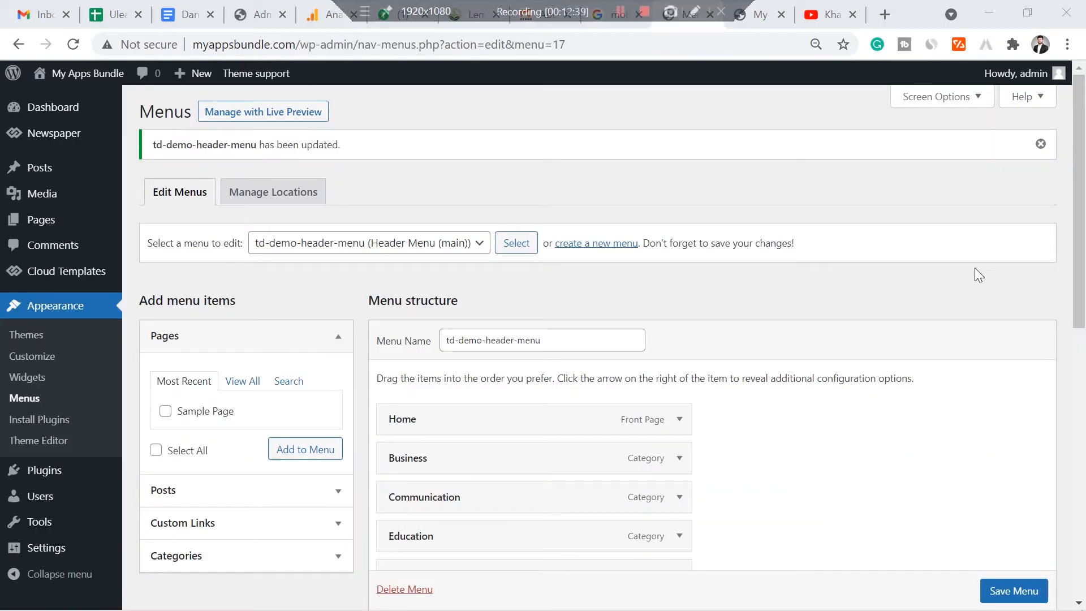
- Nest Education under Communication, then move it back out to the top level
{"action": "scroll", "coordinate": [1080, 308], "scroll_direction": "down", "scroll_amount": 1}
{"action": "scroll", "coordinate": [1080, 308], "scroll_direction": "down", "scroll_amount": 2}
{"action": "left_click_drag", "start_coordinate": [528, 320], "coordinate": [443, 283]}
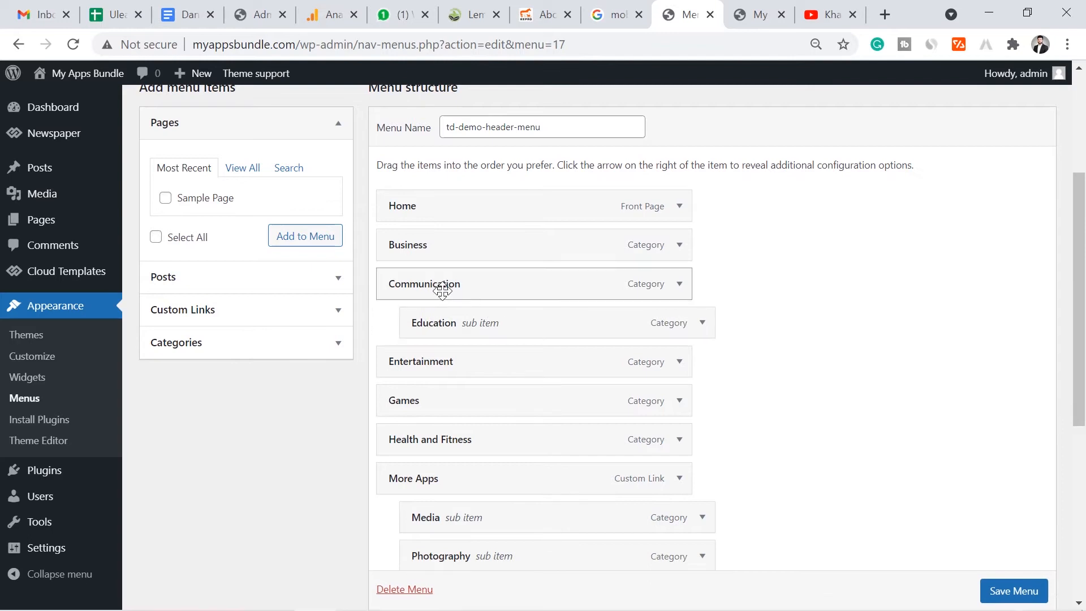
{"action": "left_click", "coordinate": [462, 368]}
{"action": "left_click_drag", "start_coordinate": [462, 368], "coordinate": [475, 369]}
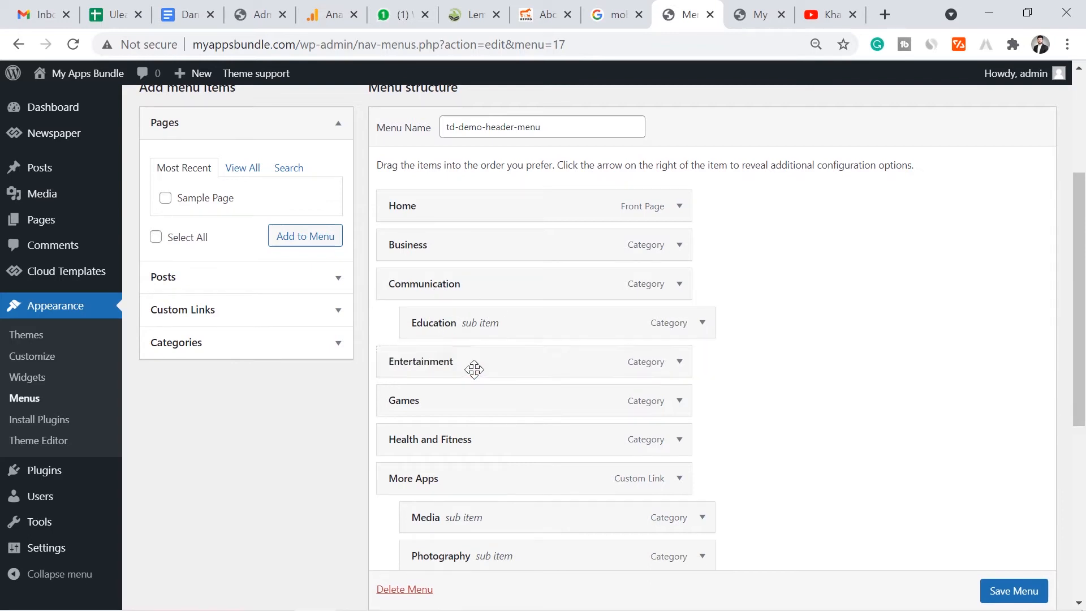
{"action": "left_click_drag", "start_coordinate": [460, 332], "coordinate": [443, 334]}
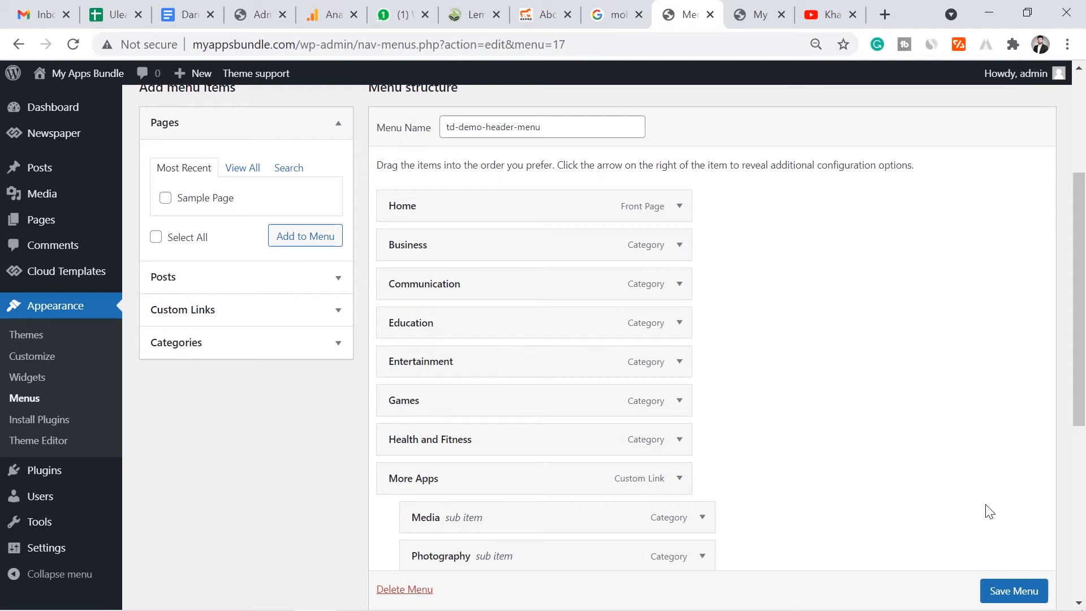
- Save the header menu and switch to the live front page
{"action": "left_click_drag", "start_coordinate": [1084, 329], "coordinate": [1085, 354]}
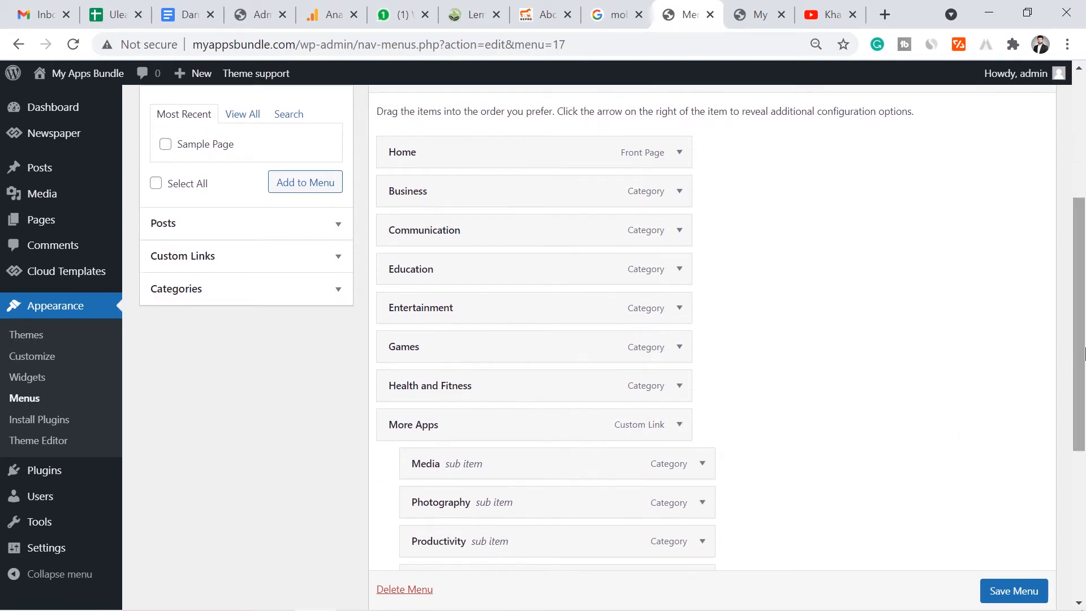
{"action": "scroll", "coordinate": [1026, 589], "scroll_direction": "down", "scroll_amount": 1}
{"action": "left_click", "coordinate": [1022, 589]}
{"action": "left_click", "coordinate": [758, 14]}
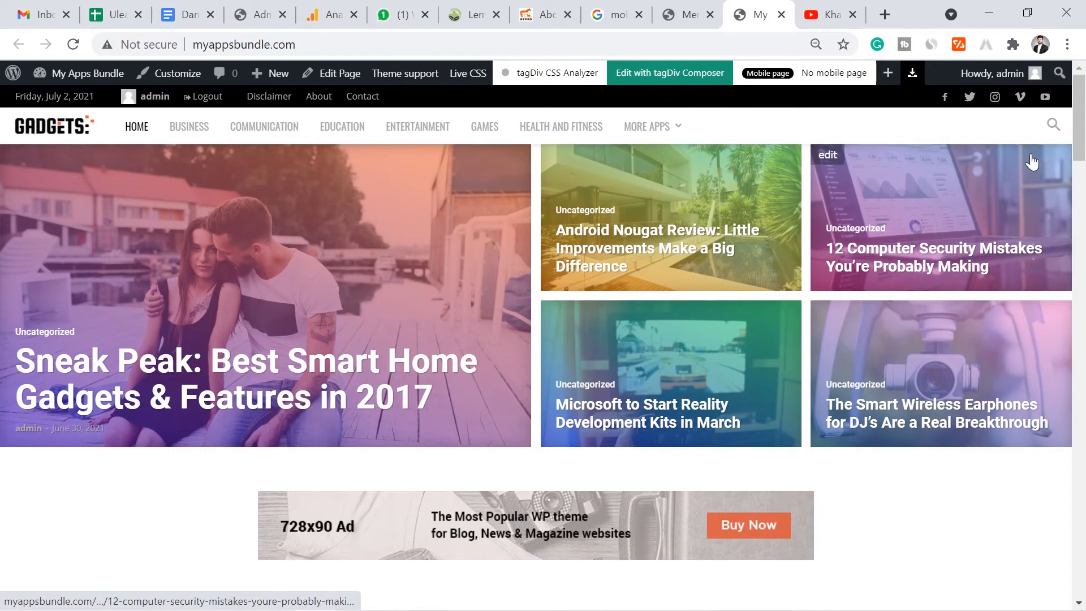
- Scroll the homepage through Must Read, category and Latest News sections, then return to Menus
{"action": "scroll", "coordinate": [927, 153], "scroll_direction": "down", "scroll_amount": 8}
{"action": "scroll", "coordinate": [1082, 179], "scroll_direction": "up", "scroll_amount": 9}
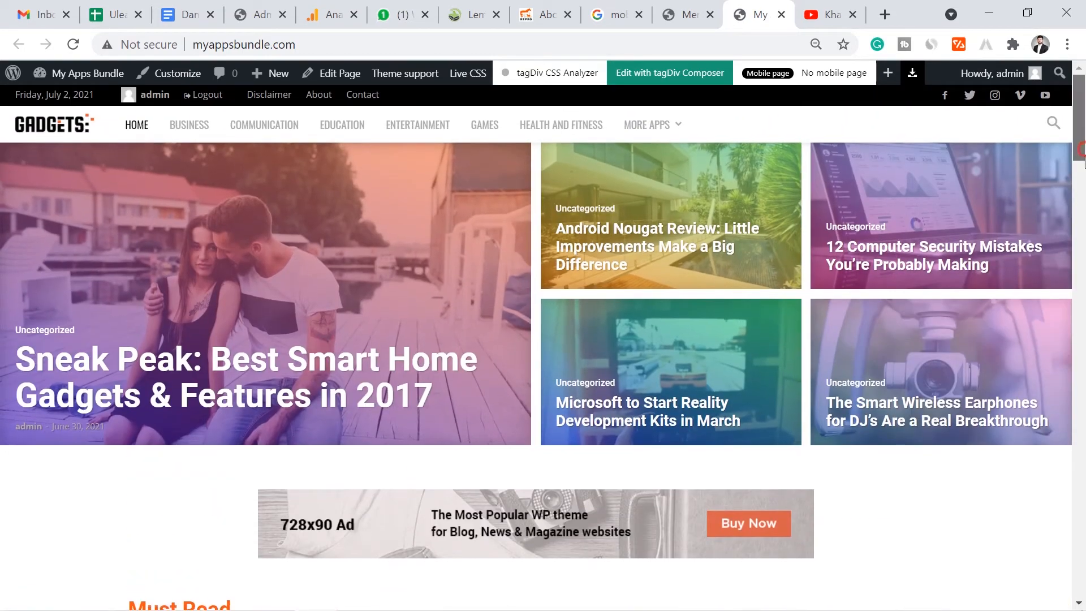
{"action": "scroll", "coordinate": [823, 292], "scroll_direction": "down", "scroll_amount": 3}
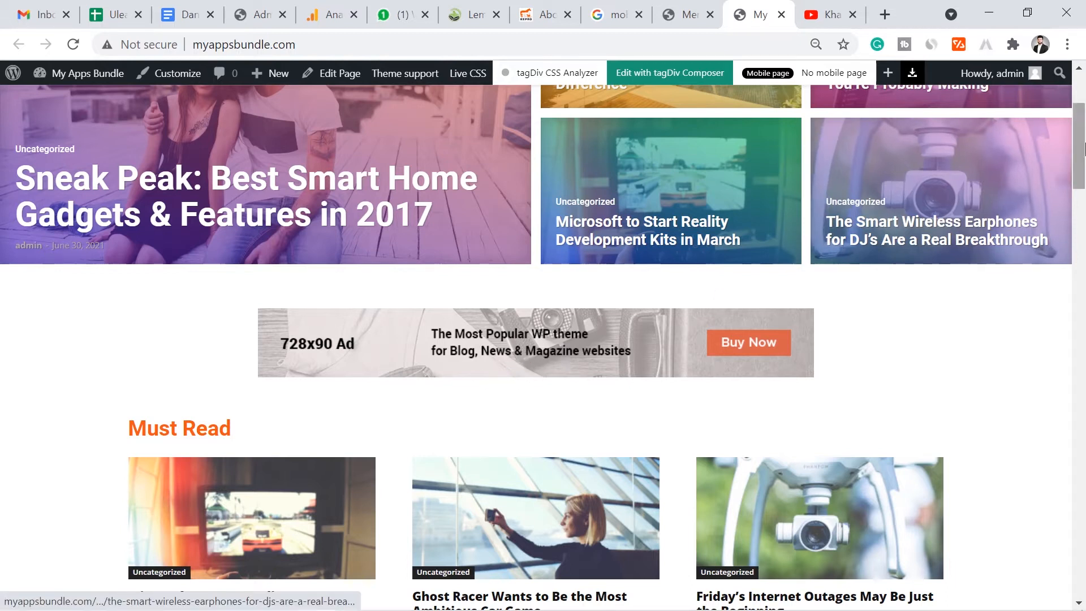
{"action": "scroll", "coordinate": [1041, 197], "scroll_direction": "down", "scroll_amount": 5}
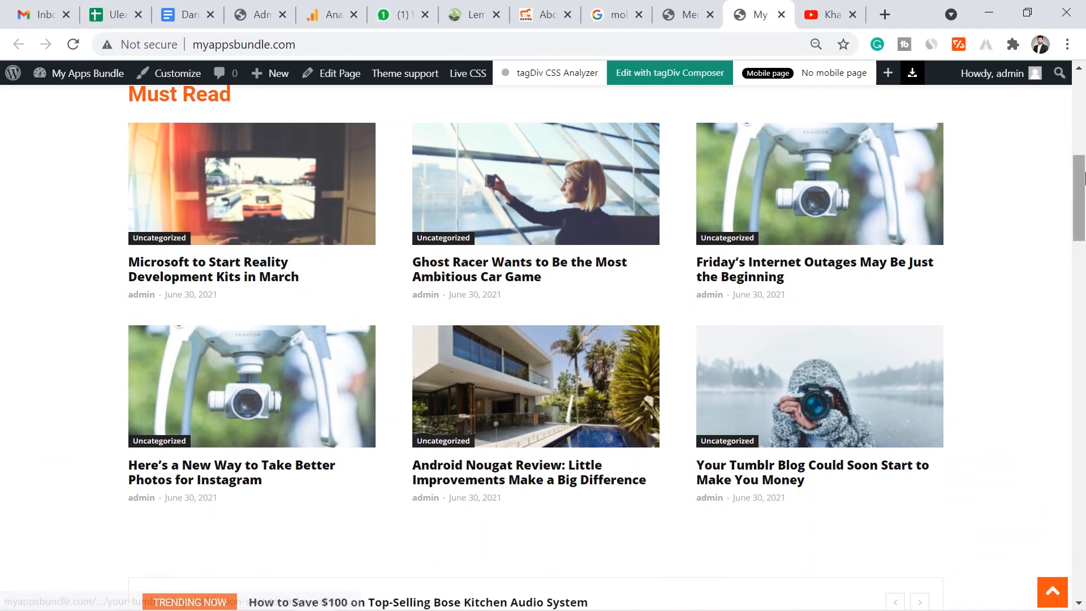
{"action": "scroll", "coordinate": [636, 306], "scroll_direction": "down", "scroll_amount": 7}
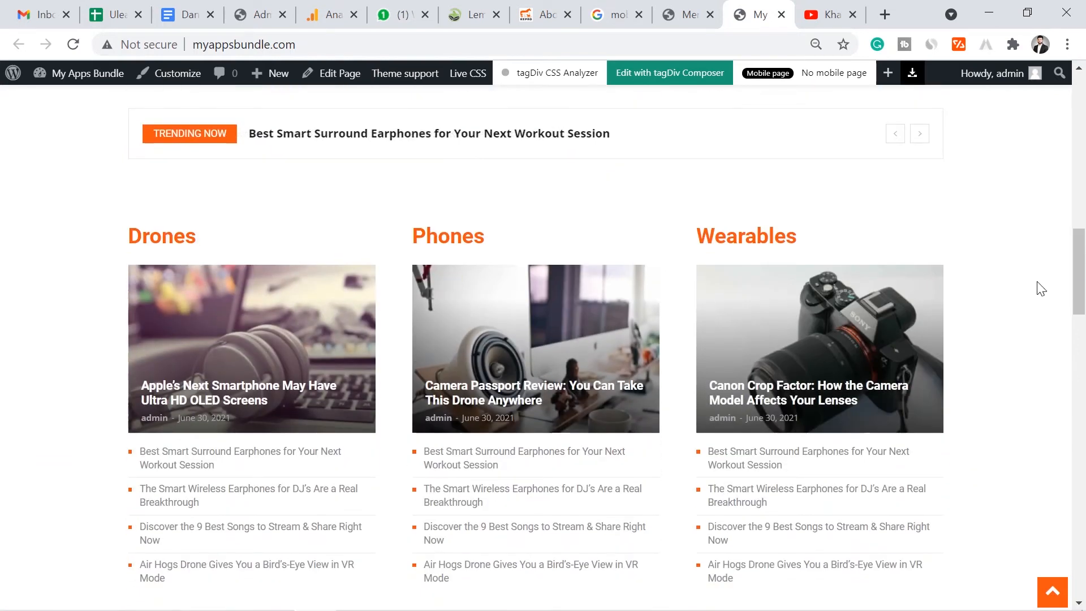
{"action": "scroll", "coordinate": [1038, 286], "scroll_direction": "down", "scroll_amount": 7}
{"action": "left_click_drag", "start_coordinate": [1077, 360], "coordinate": [1077, 492]}
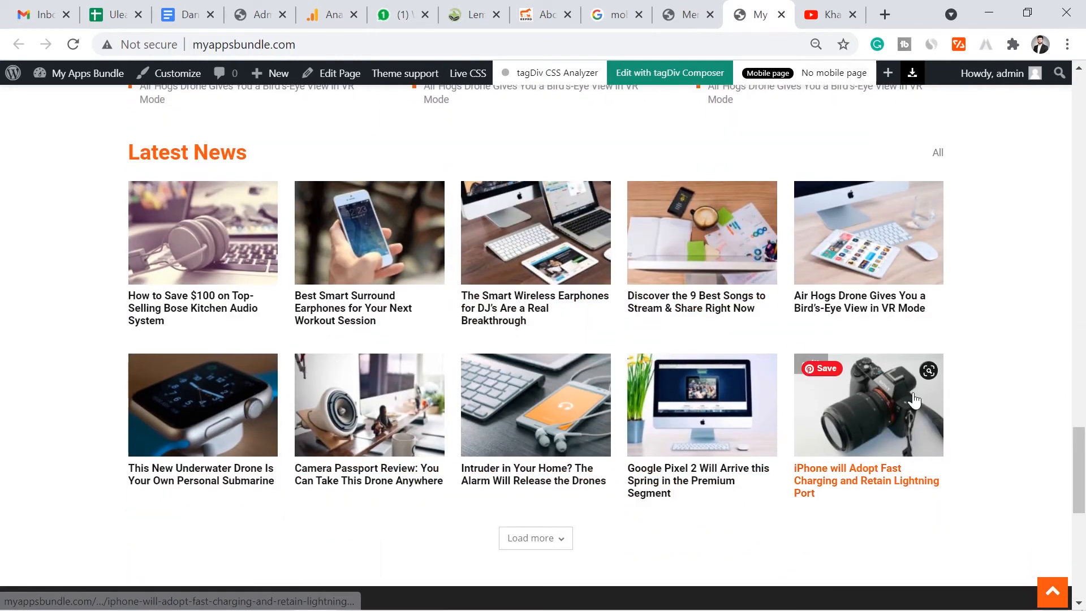
{"action": "left_click_drag", "start_coordinate": [1079, 453], "coordinate": [1082, 84]}
{"action": "left_click", "coordinate": [687, 15]}
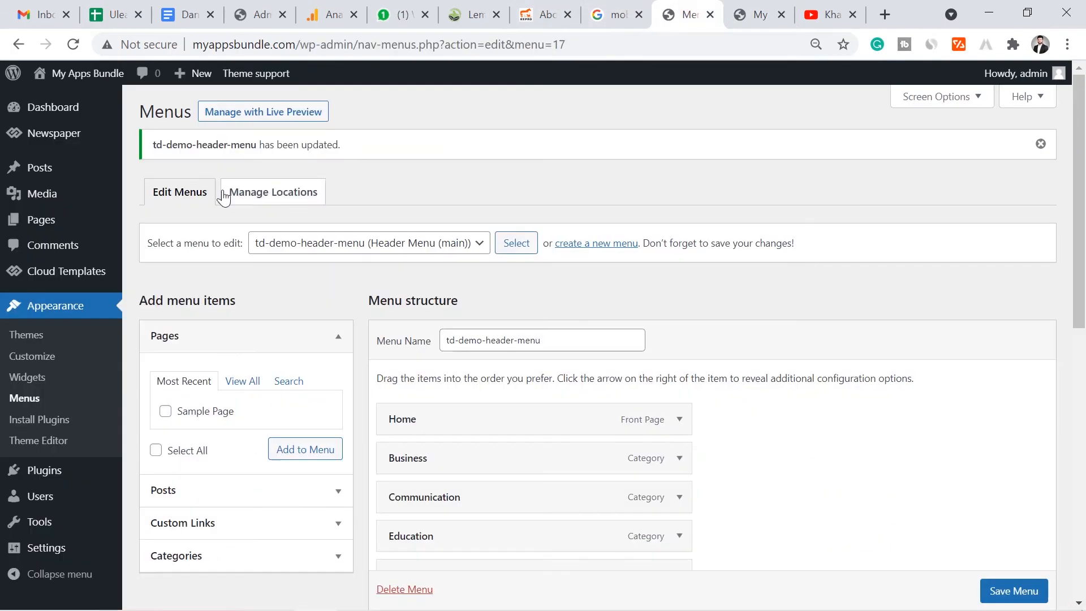
- Open the All Pages list from the Pages entry in the admin sidebar
{"action": "mouse_move", "coordinate": [88, 229]}
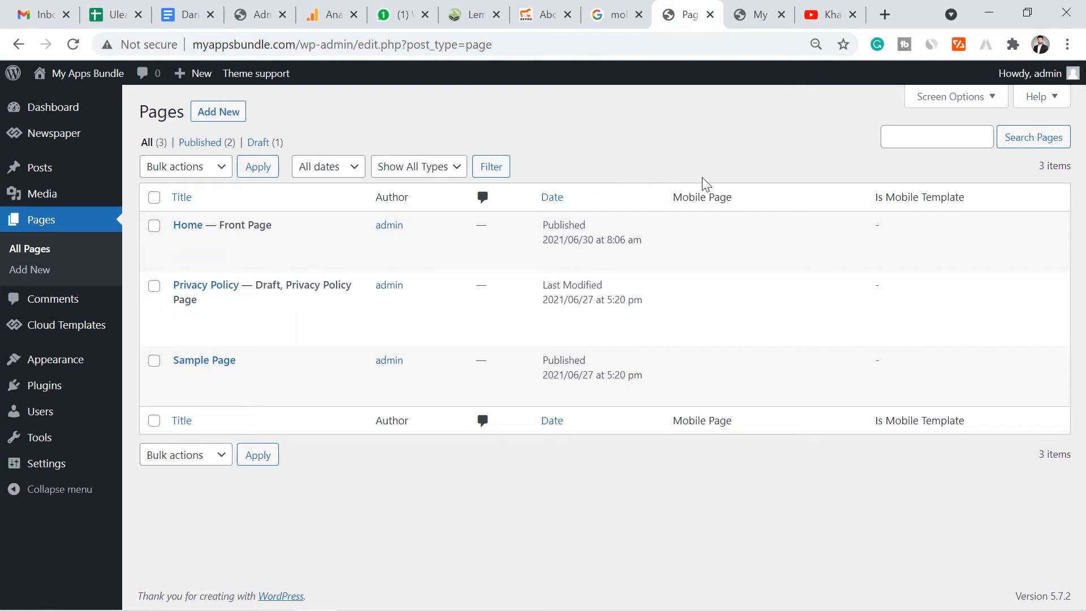
- Search 'fin' in a new tab, open Find Best Tricks, and view its Privacy Policy page
{"action": "left_click", "coordinate": [885, 14]}
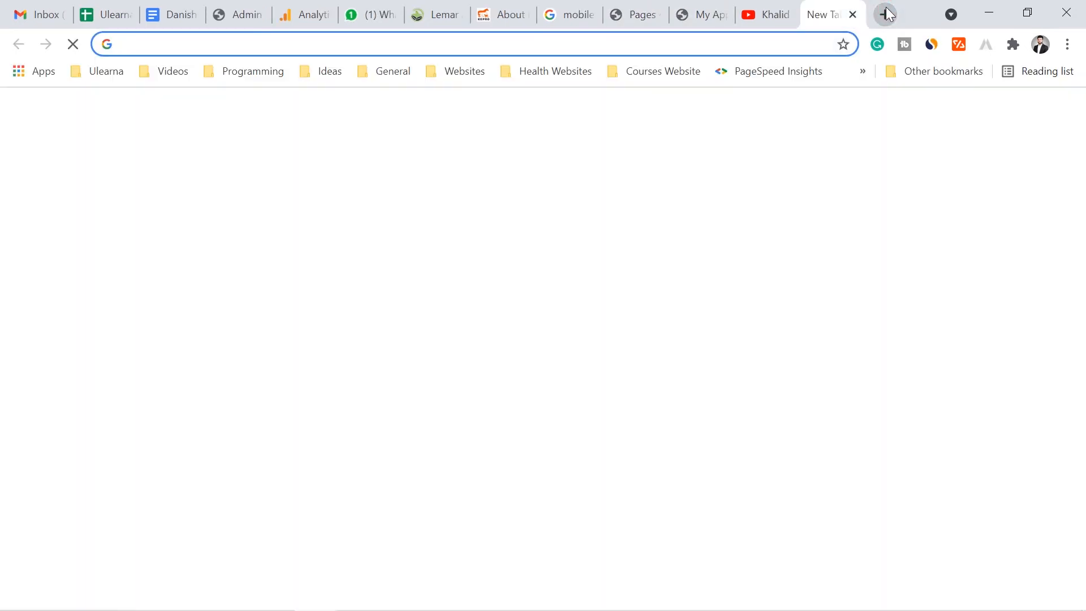
{"action": "type", "text": "findbesttricks"}
{"action": "key", "text": "Return"}
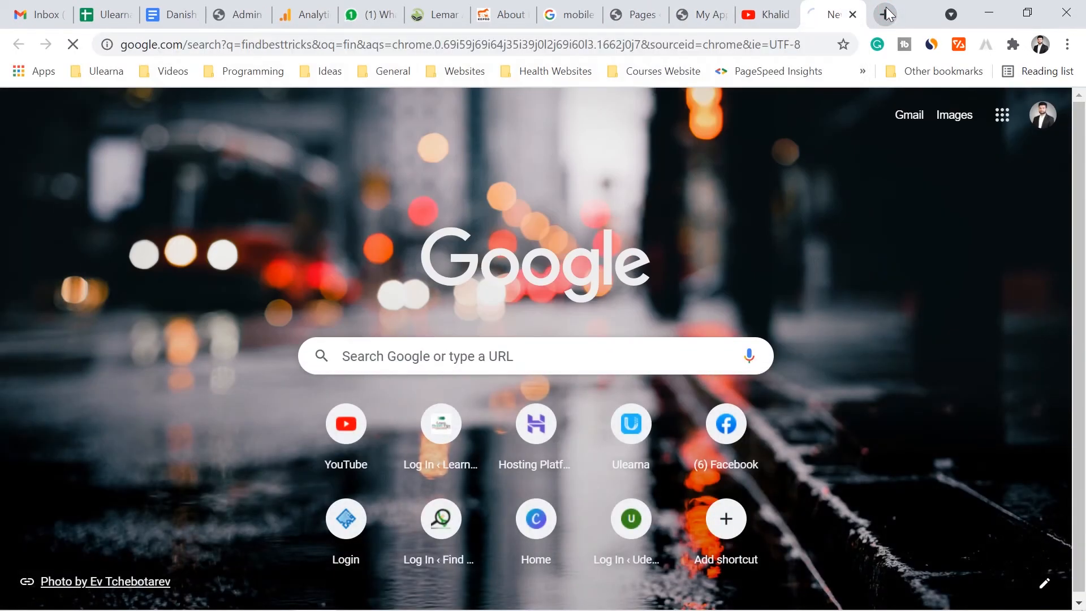
{"action": "left_click", "coordinate": [173, 229]}
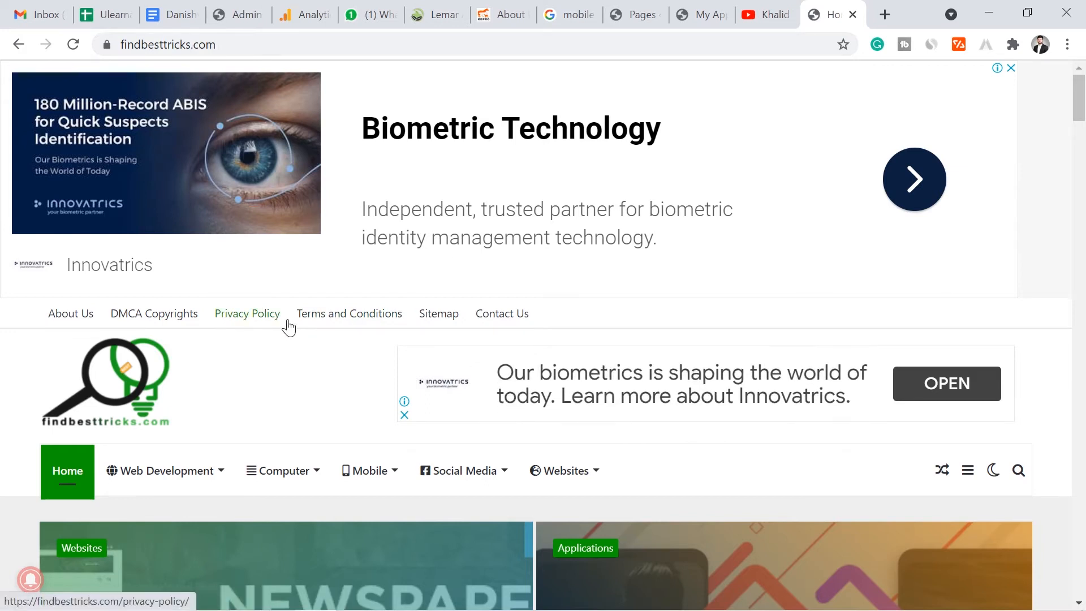
{"action": "left_click", "coordinate": [248, 317]}
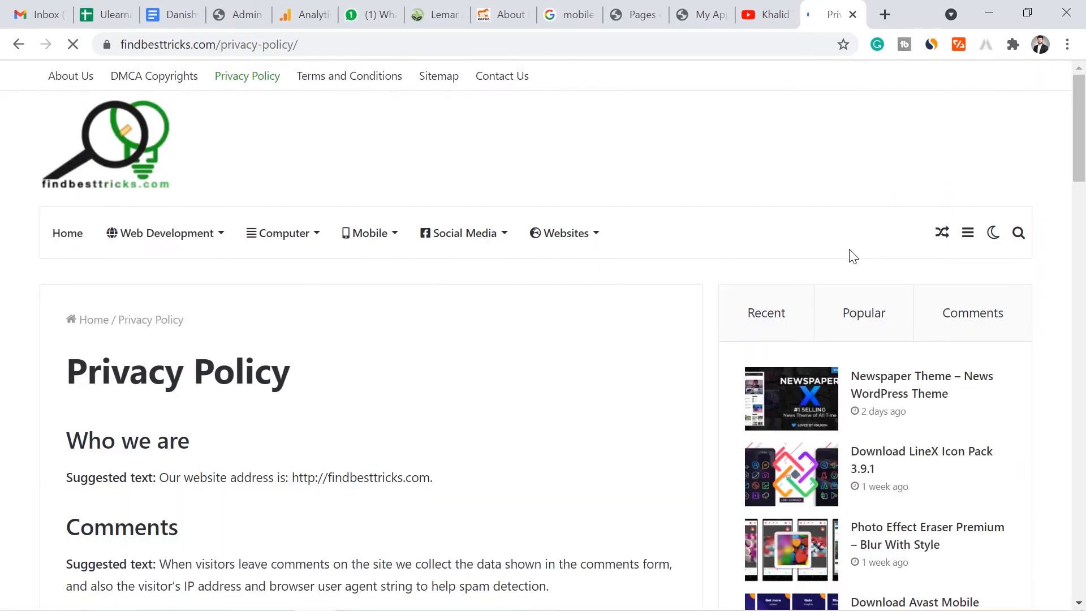
{"action": "left_click_drag", "start_coordinate": [1084, 135], "coordinate": [1084, 159]}
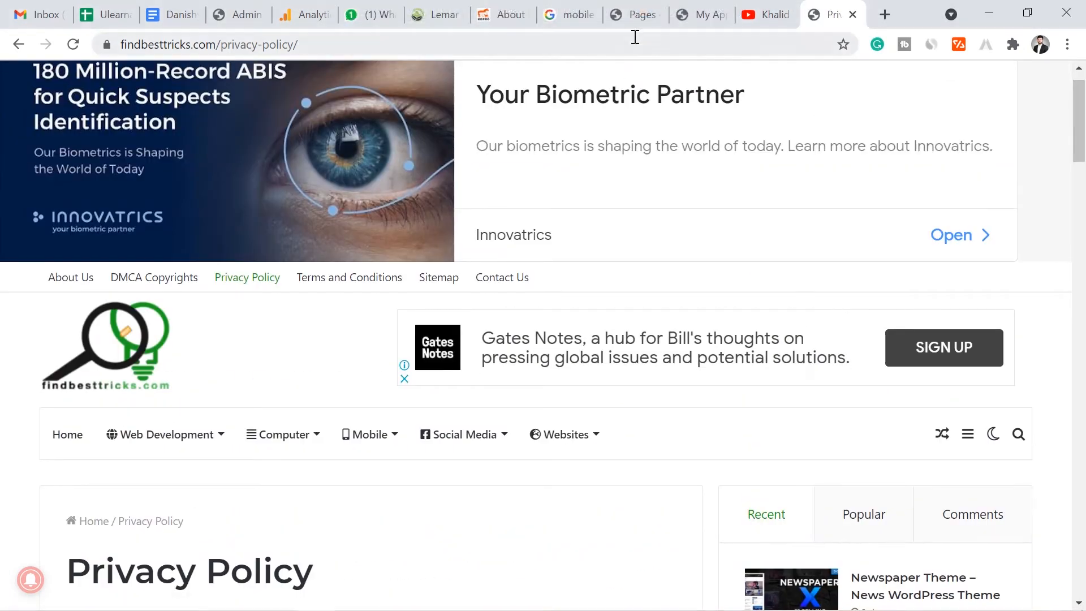
- Switch back to the browser tab holding the WordPress Pages list
{"action": "left_click", "coordinate": [636, 14]}
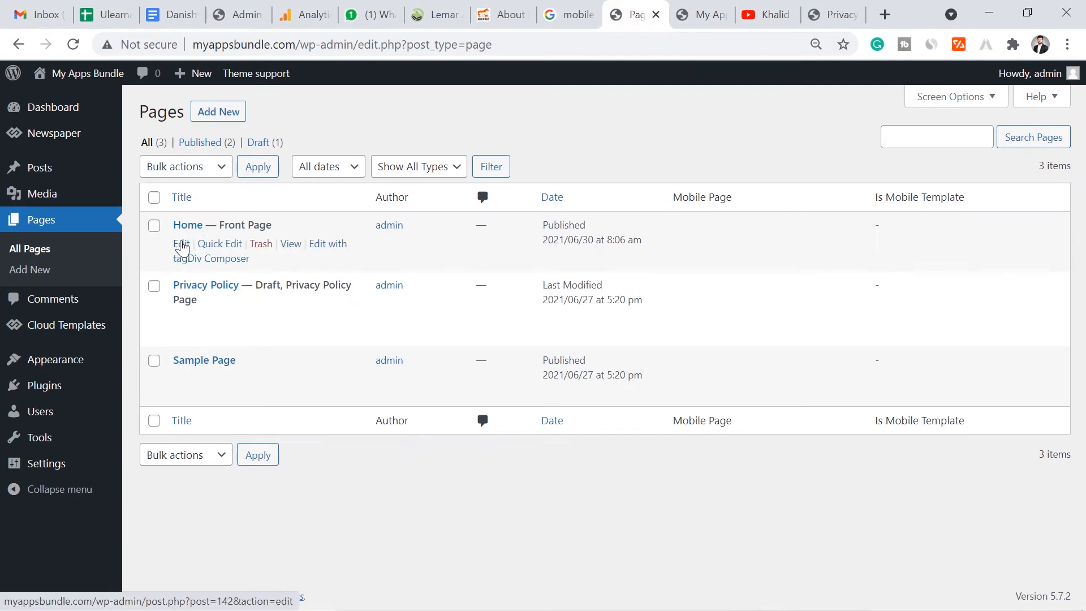
- Edit the Home page and dismiss the block editor welcome guide
{"action": "left_click", "coordinate": [181, 244]}
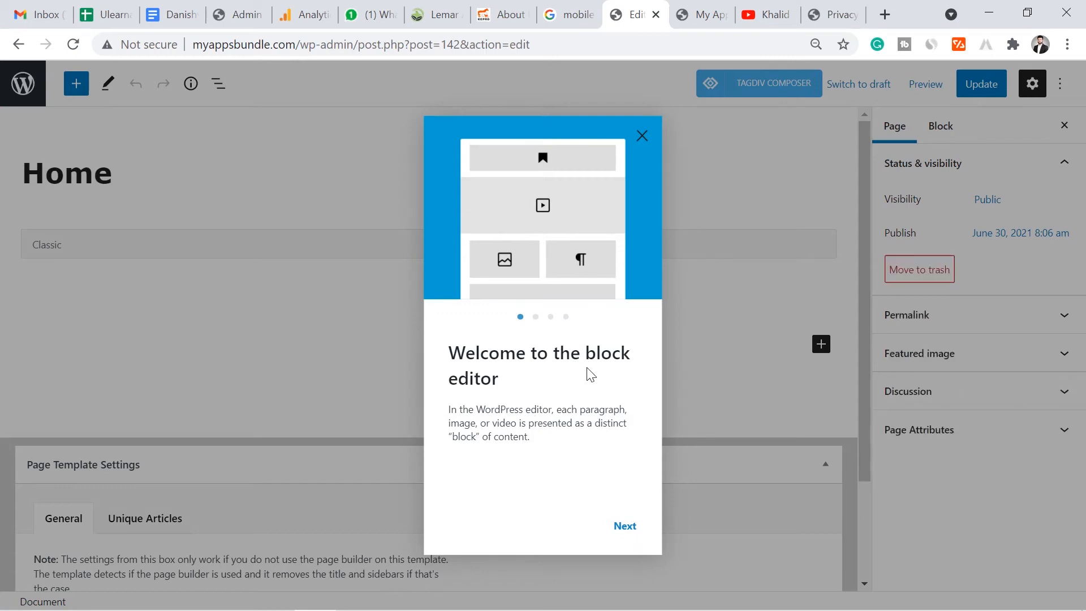
{"action": "left_click", "coordinate": [624, 529]}
{"action": "left_click", "coordinate": [625, 530]}
{"action": "left_click", "coordinate": [625, 532]}
{"action": "left_click", "coordinate": [625, 532]}
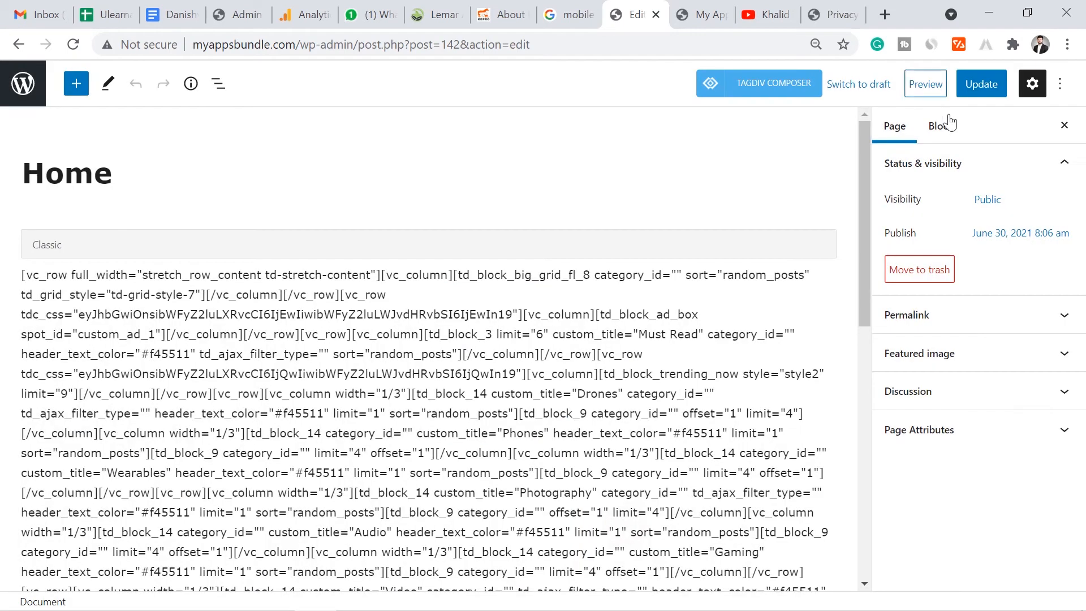
- Turn off fullscreen mode in the editor's options menu
{"action": "left_click", "coordinate": [1060, 90]}
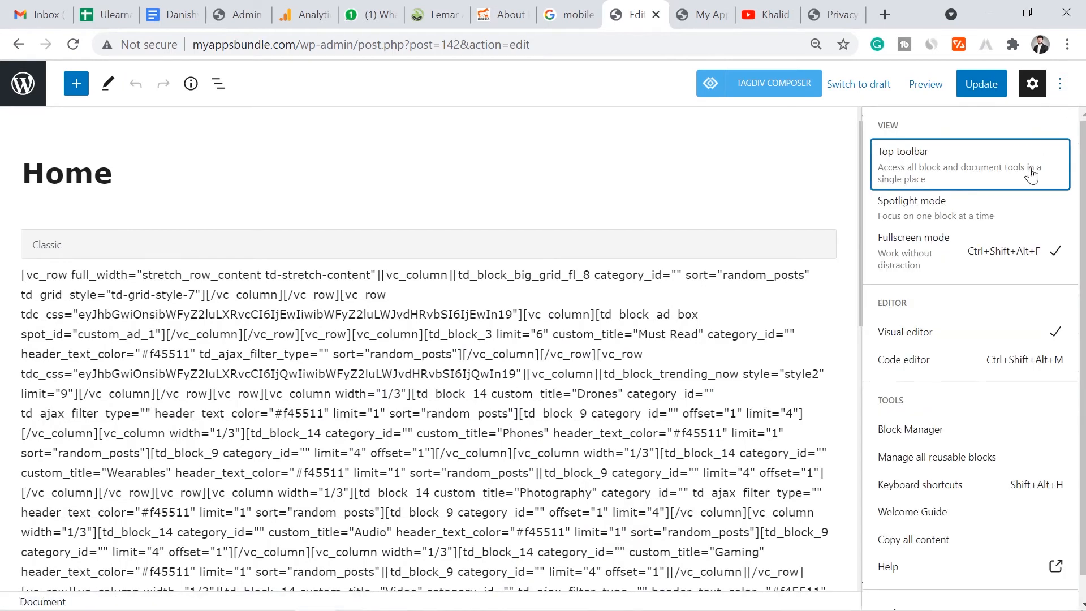
{"action": "left_click", "coordinate": [976, 255]}
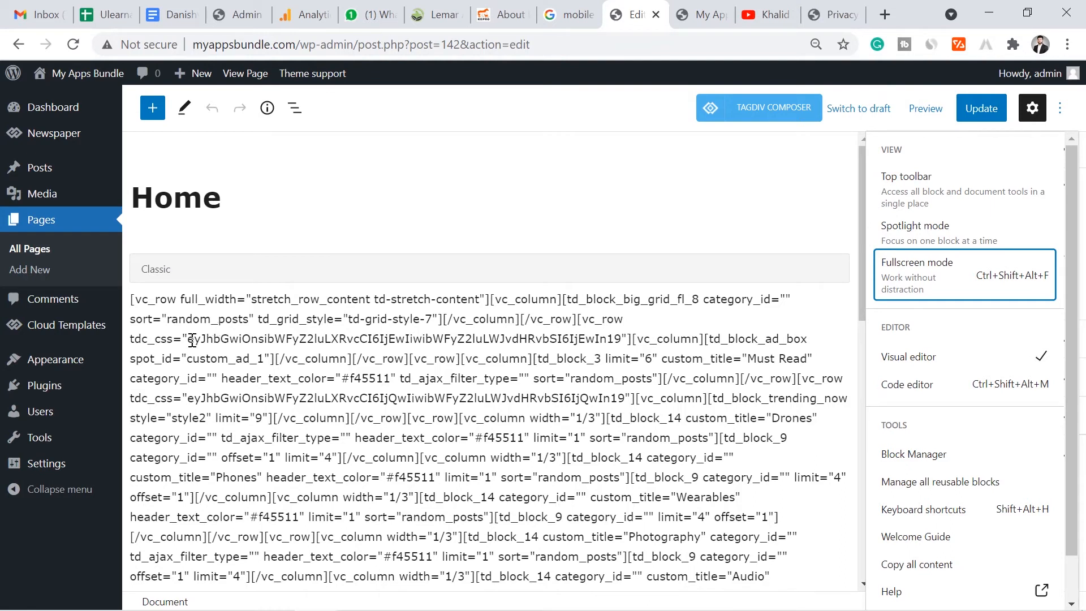
{"action": "mouse_move", "coordinate": [89, 390]}
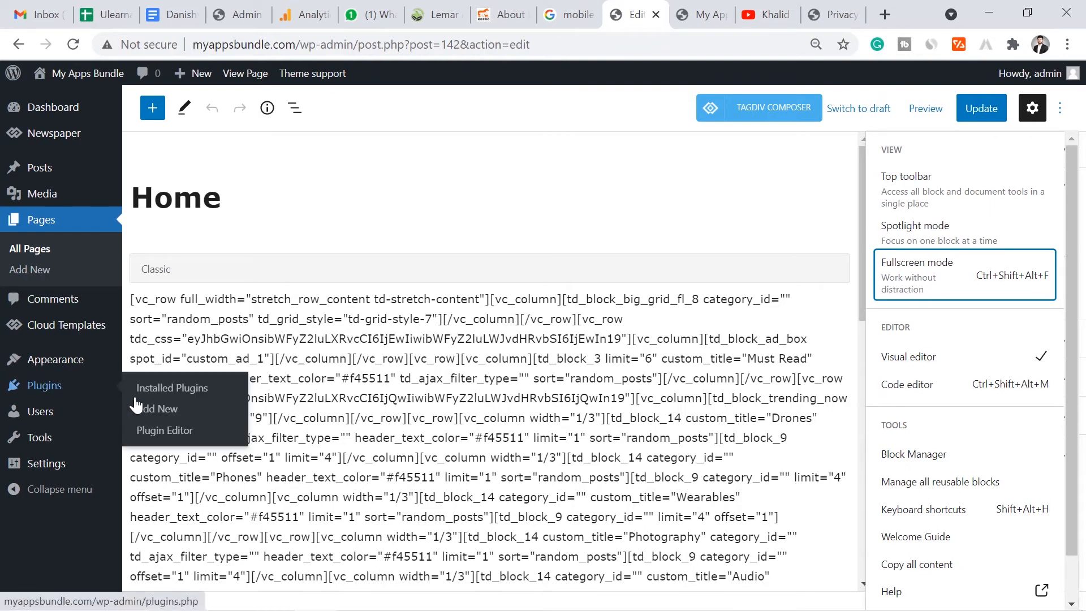
- Search Add Plugins for Classic Editor, then install and activate it
{"action": "left_click", "coordinate": [156, 409]}
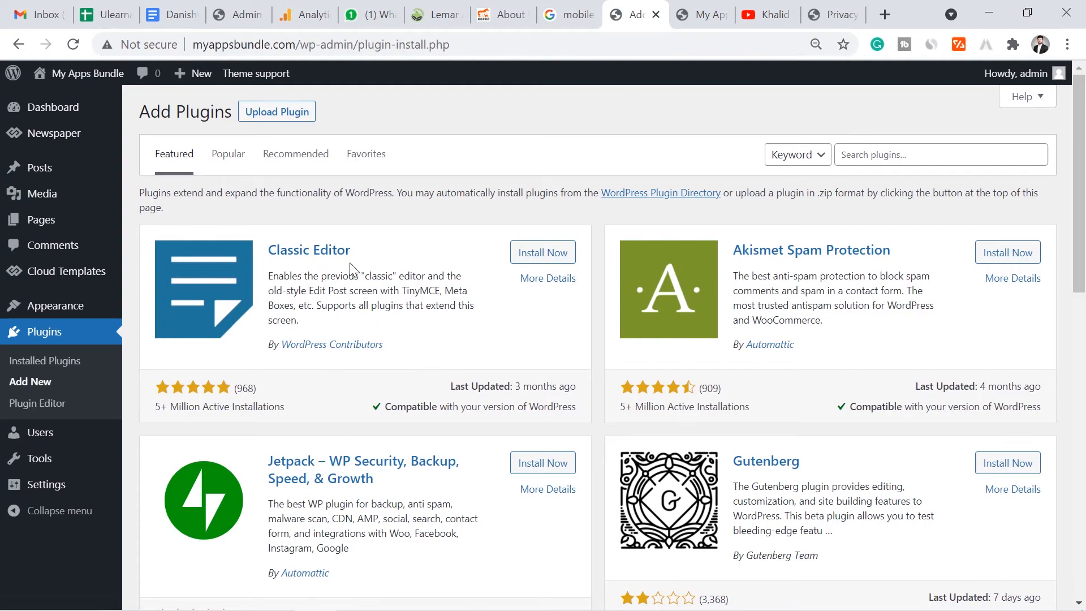
{"action": "left_click", "coordinate": [914, 160]}
{"action": "type", "text": "Cl"}
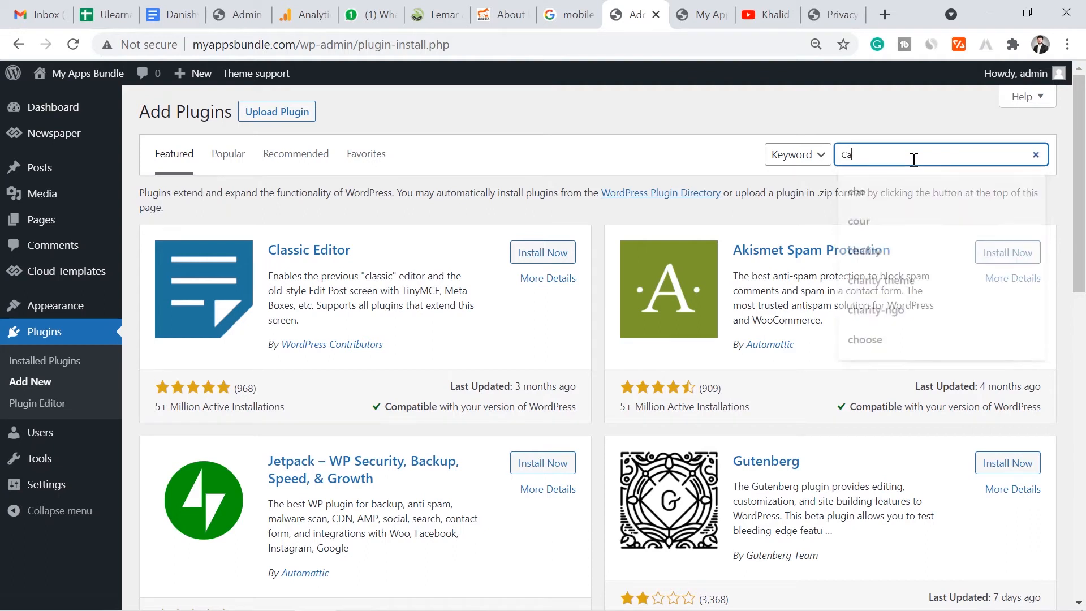
{"action": "type", "text": "assic editor"}
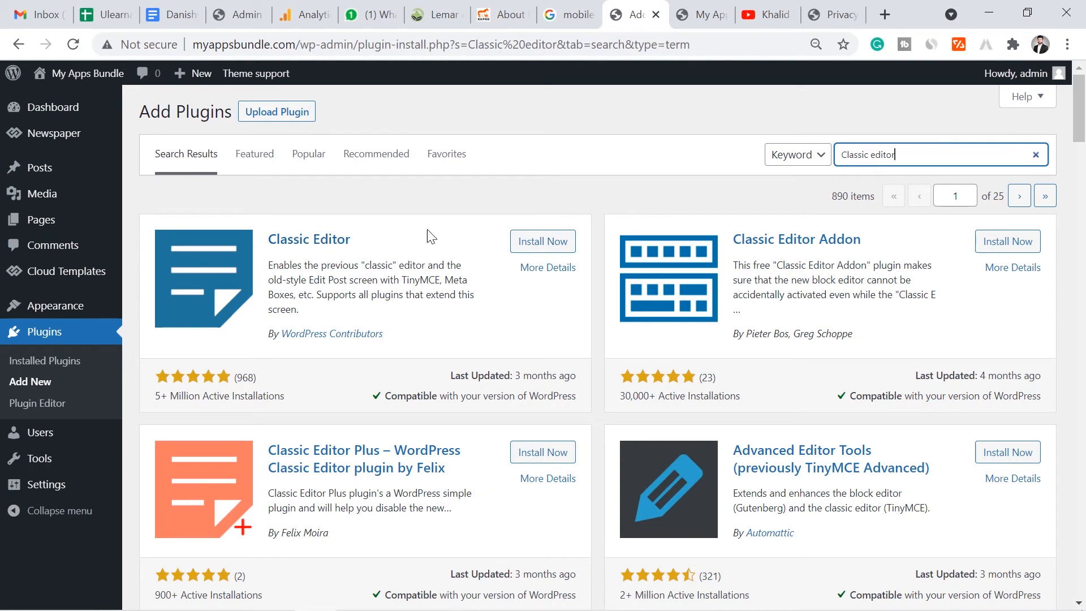
{"action": "left_click", "coordinate": [553, 243]}
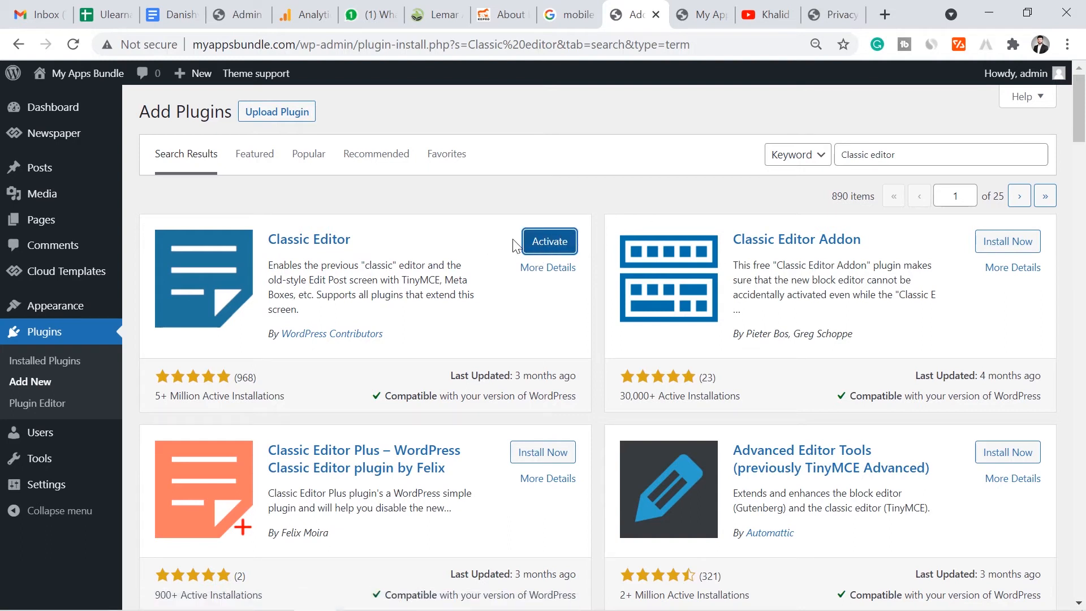
{"action": "left_click", "coordinate": [552, 242]}
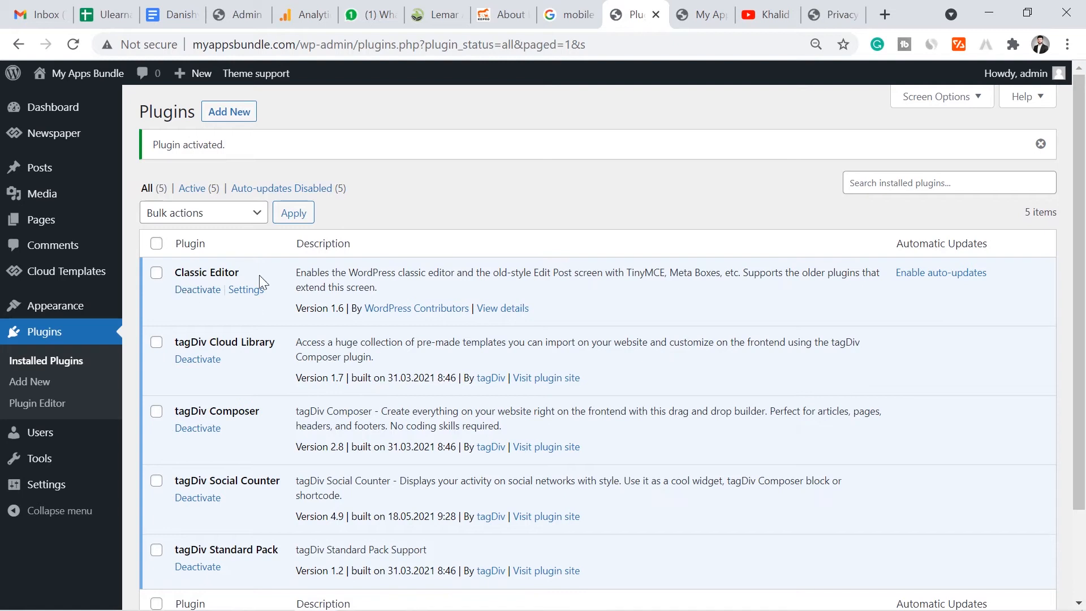
- Open the Home page from All Pages and launch it in tagDiv Composer
{"action": "mouse_move", "coordinate": [80, 227]}
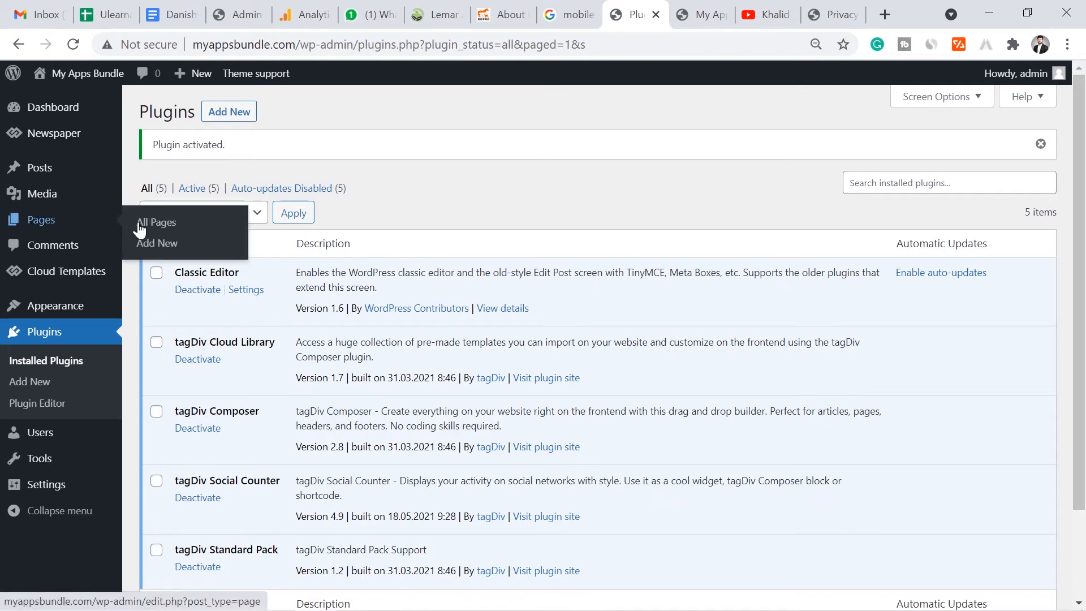
{"action": "left_click", "coordinate": [152, 224]}
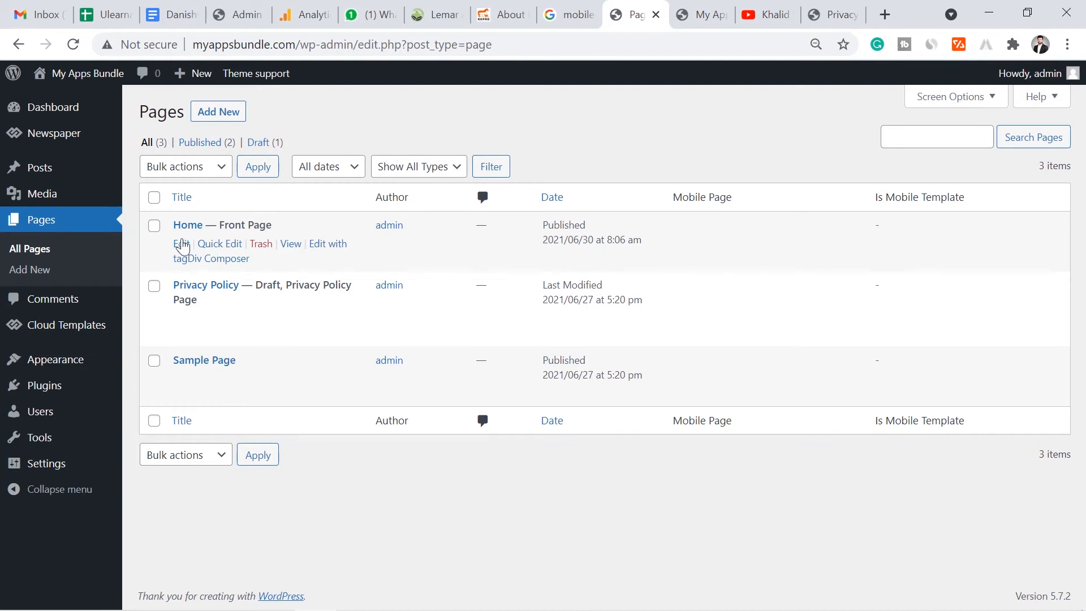
{"action": "left_click", "coordinate": [182, 244]}
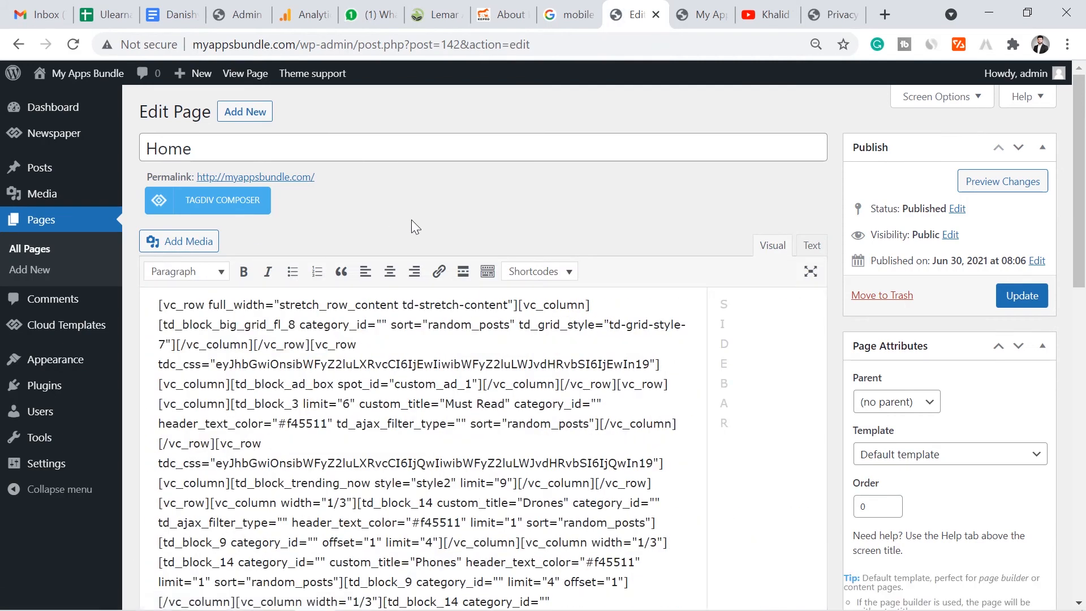
{"action": "left_click_drag", "start_coordinate": [1082, 194], "coordinate": [1082, 153]}
{"action": "left_click", "coordinate": [232, 204]}
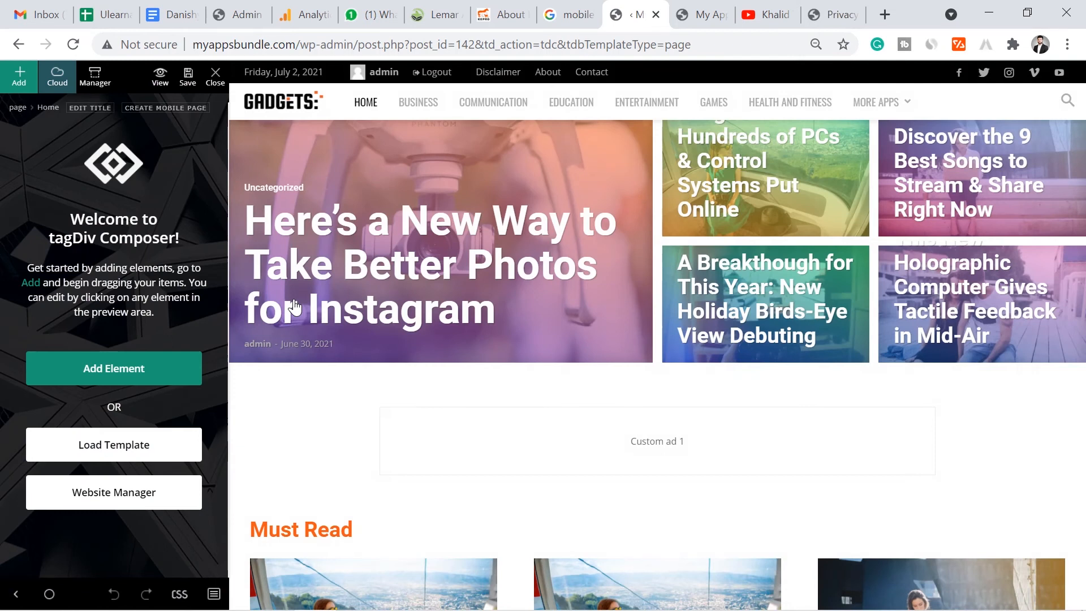
- Zoom the browser to 80% and scroll through the Home page preview and back up
{"action": "key", "text": "ctrl+minus"}
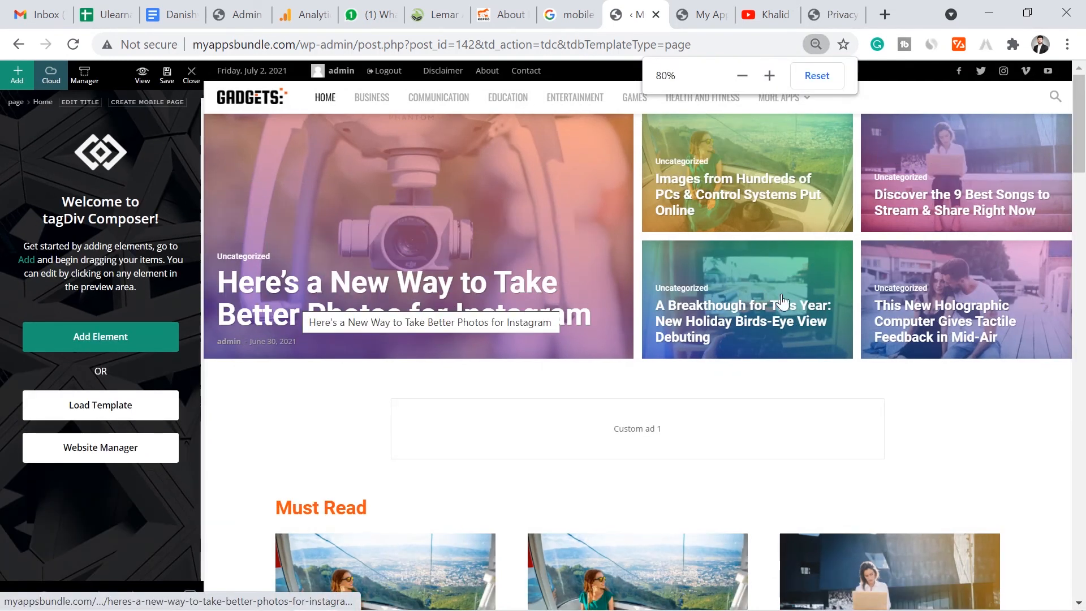
{"action": "left_click_drag", "start_coordinate": [1079, 124], "coordinate": [1081, 327]}
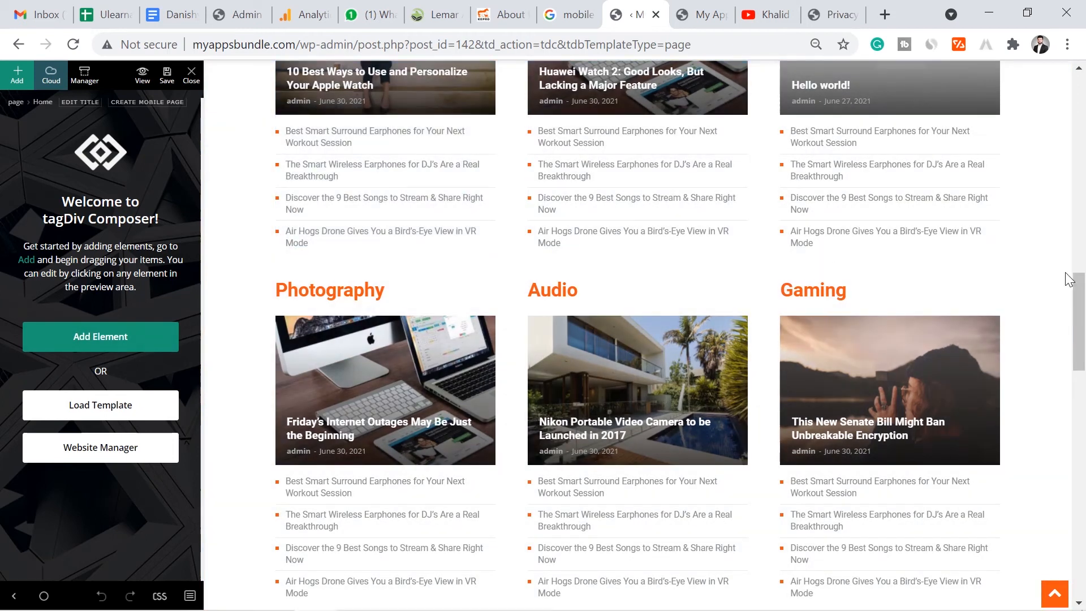
{"action": "left_click_drag", "start_coordinate": [1081, 290], "coordinate": [1081, 111]}
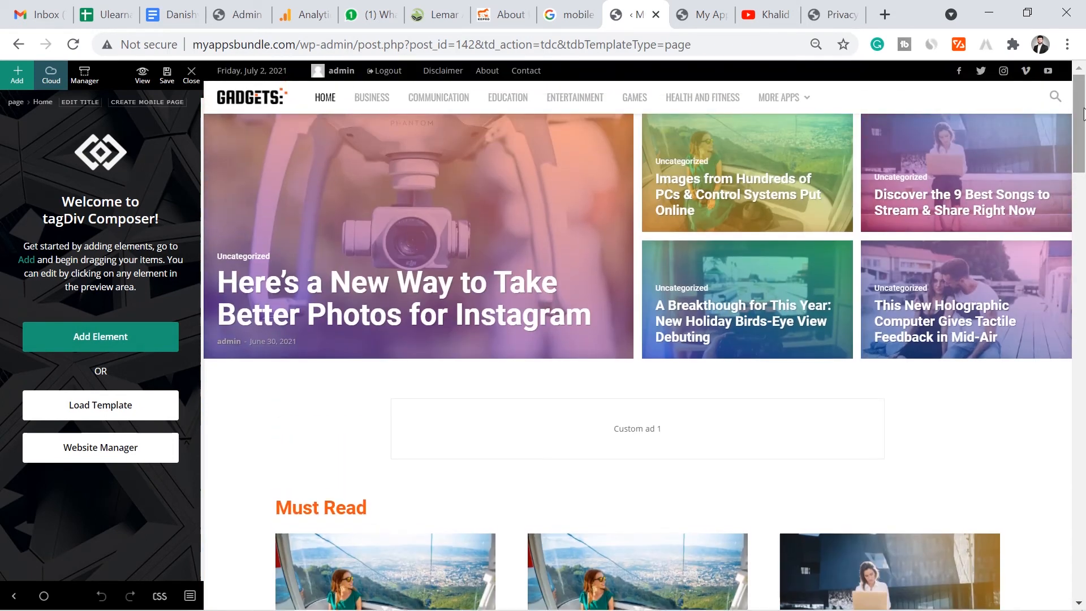
{"action": "left_click_drag", "start_coordinate": [1082, 113], "coordinate": [1082, 146]}
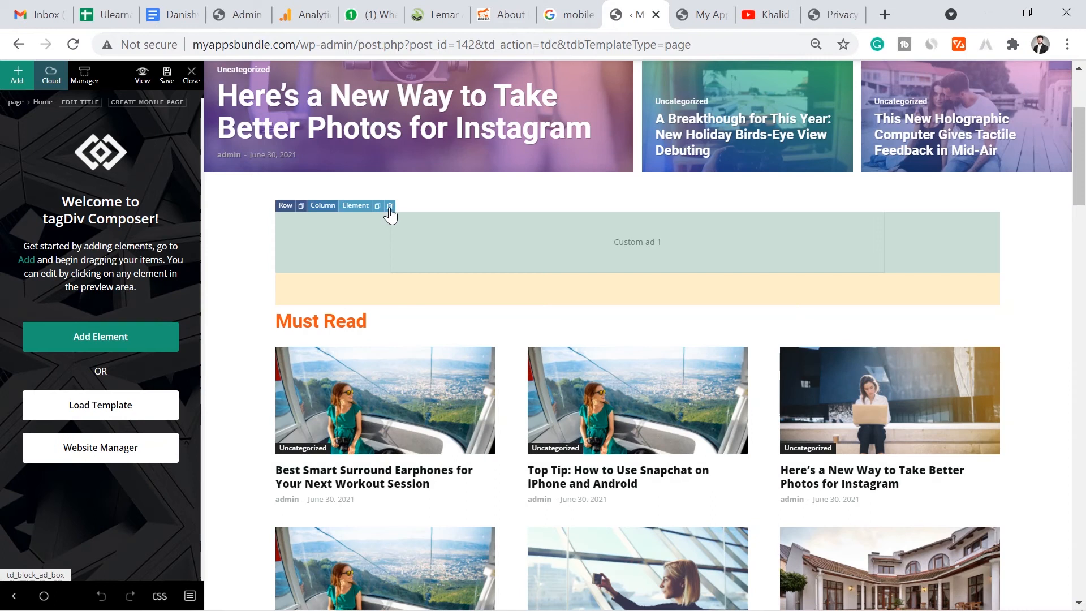
- Delete the Custom ad 1 box and the empty row it leaves behind
{"action": "left_click", "coordinate": [390, 207]}
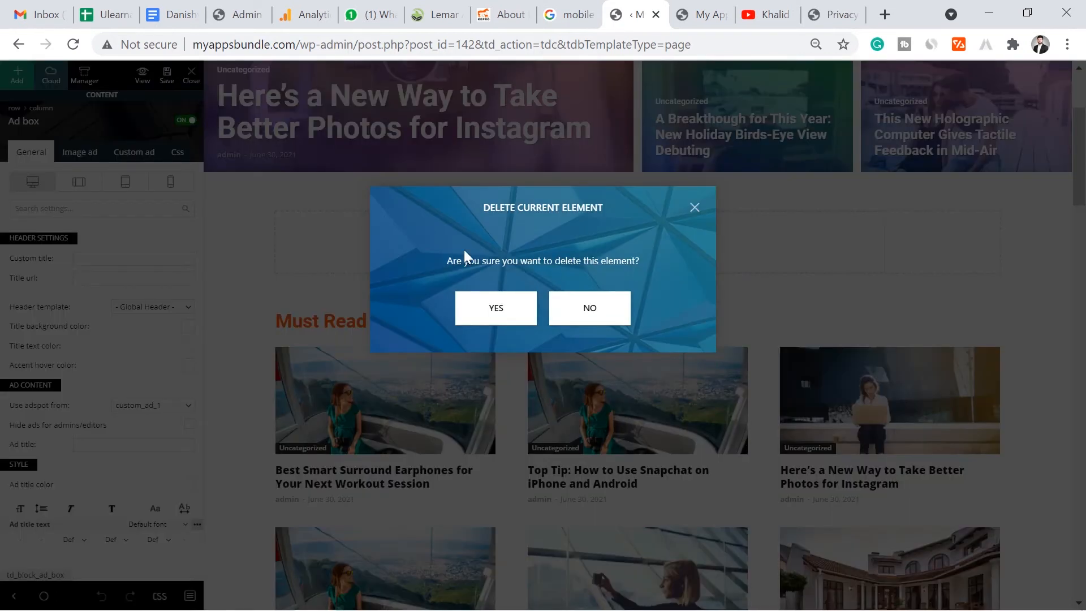
{"action": "left_click", "coordinate": [487, 306]}
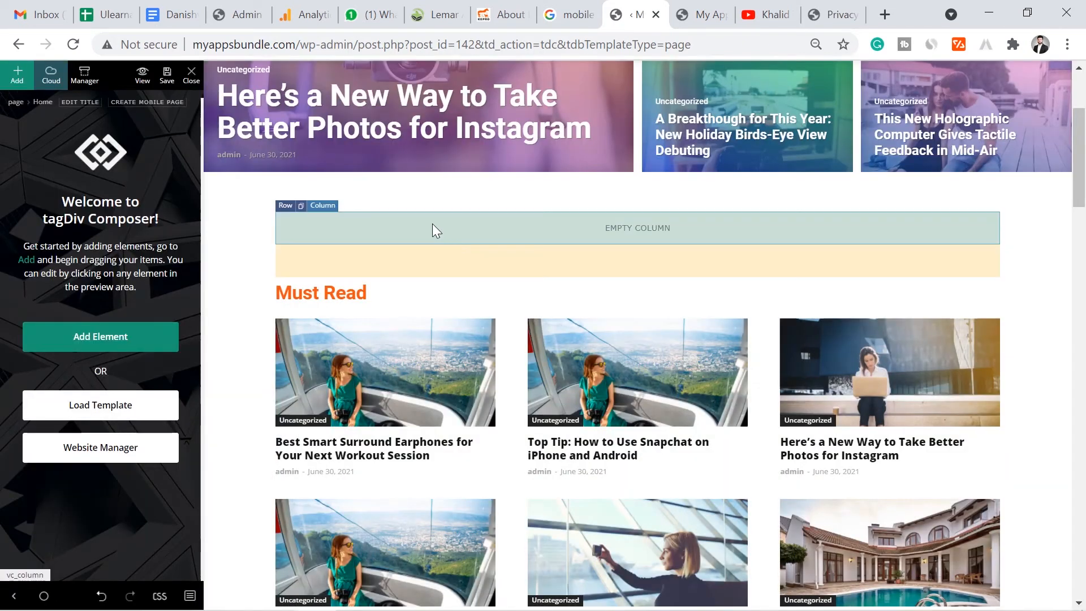
{"action": "left_click", "coordinate": [285, 206]}
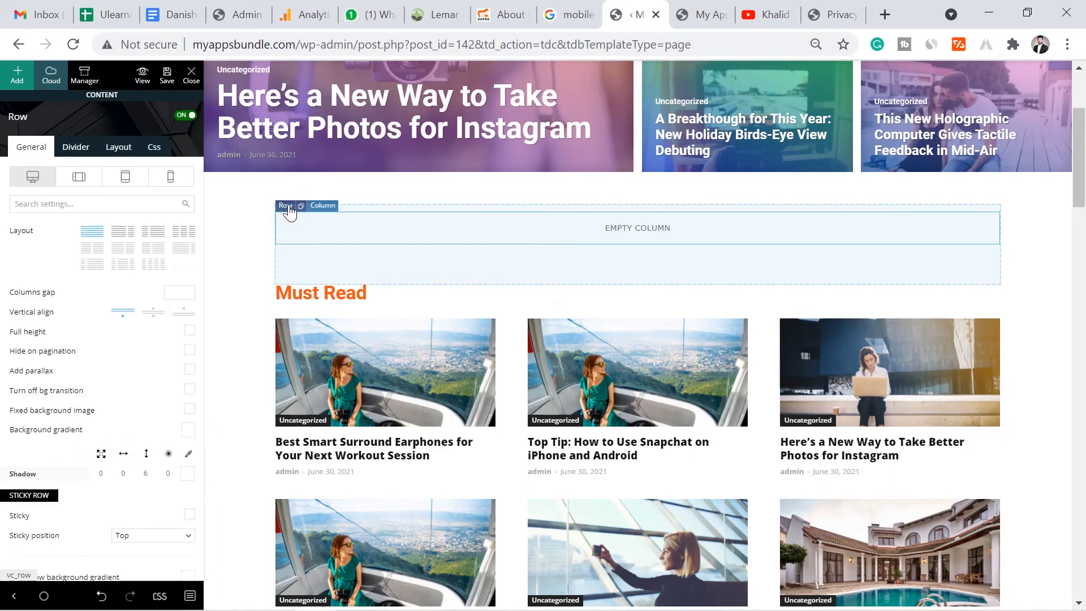
{"action": "right_click", "coordinate": [289, 211]}
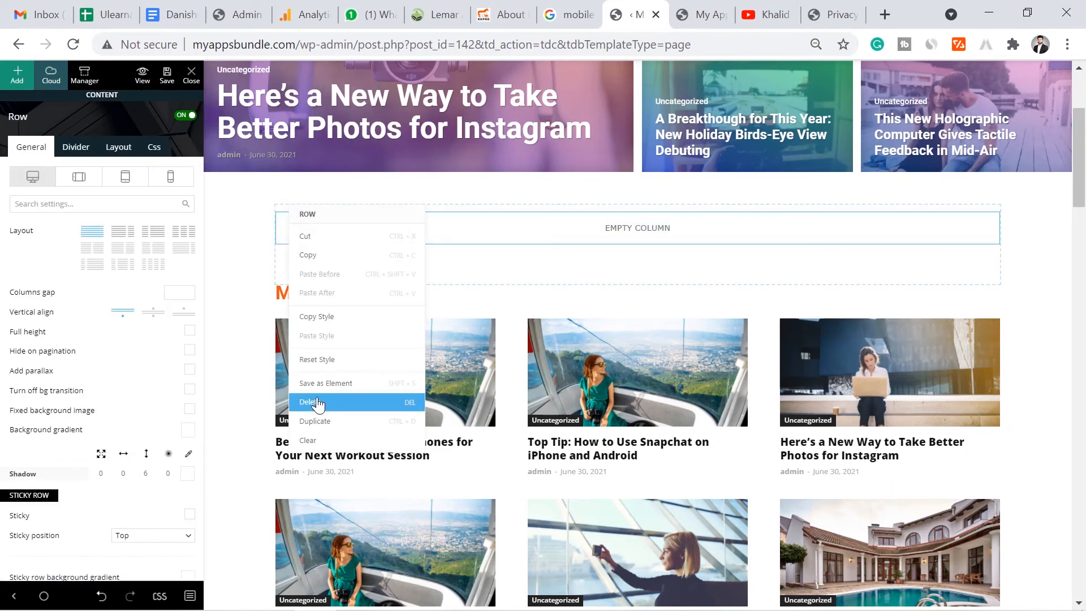
{"action": "left_click", "coordinate": [339, 391]}
{"action": "left_click", "coordinate": [495, 324]}
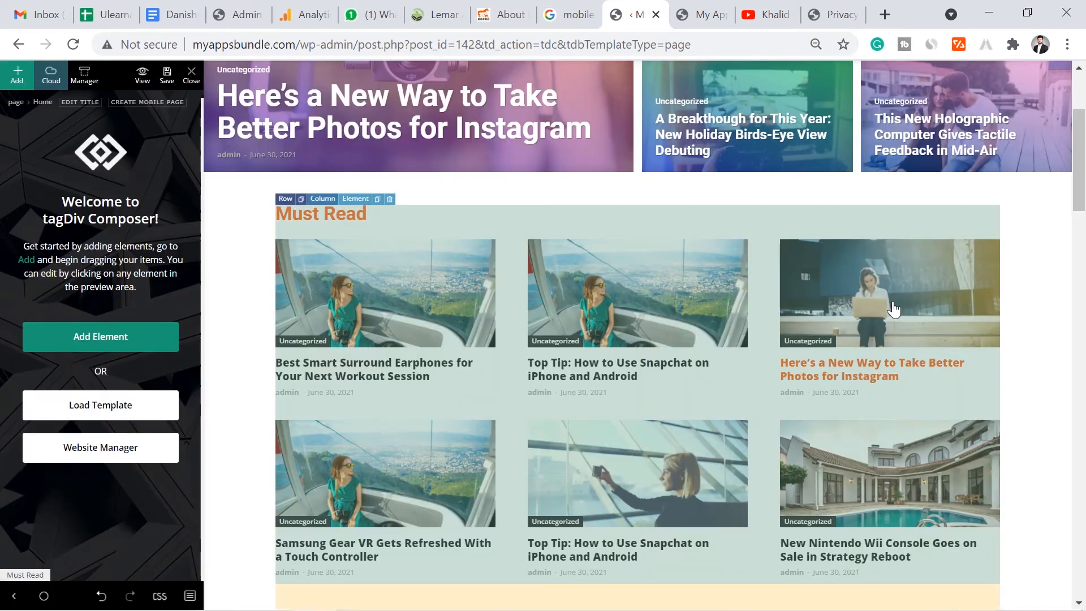
- Delete the Trending Now block and its emptied row
{"action": "scroll", "coordinate": [1080, 178], "scroll_direction": "down", "scroll_amount": 1}
{"action": "scroll", "coordinate": [1079, 178], "scroll_direction": "down", "scroll_amount": 7}
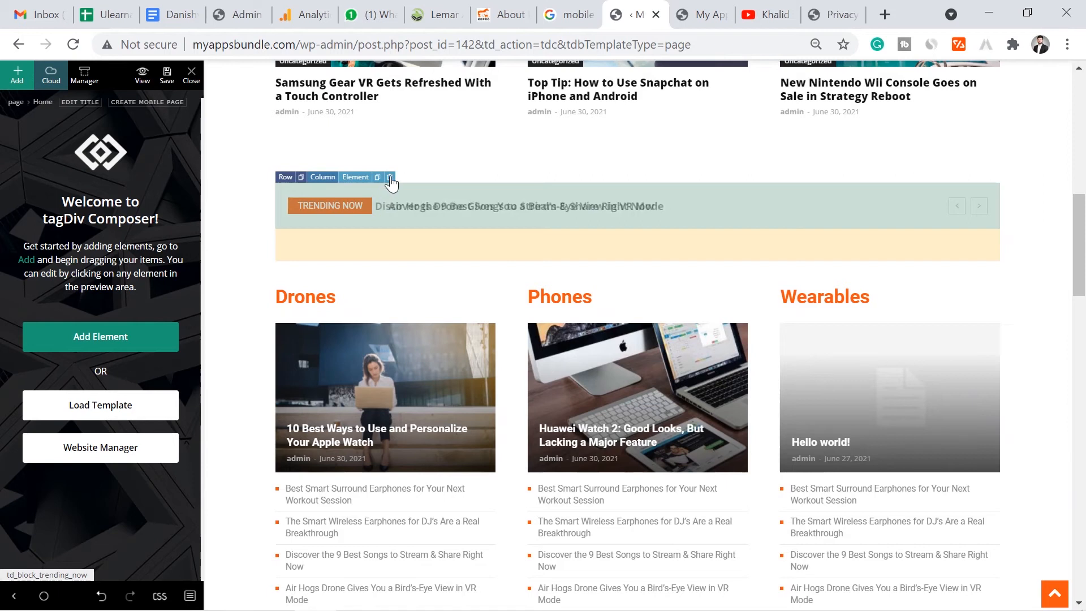
{"action": "left_click", "coordinate": [390, 177]}
{"action": "left_click", "coordinate": [512, 314]}
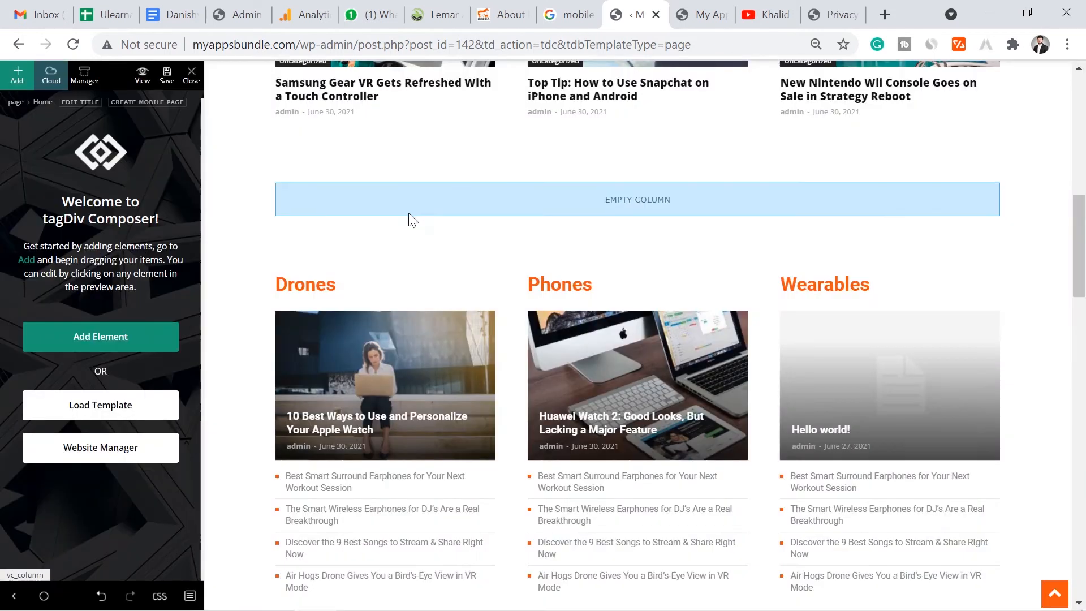
{"action": "left_click", "coordinate": [291, 182]}
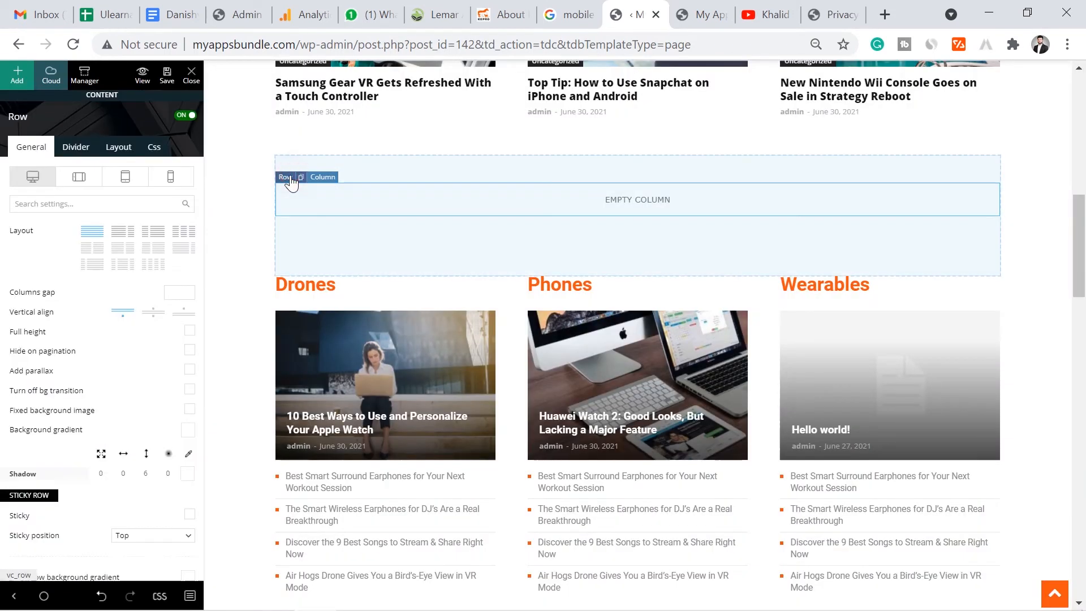
{"action": "right_click", "coordinate": [291, 181]}
{"action": "left_click", "coordinate": [317, 372]}
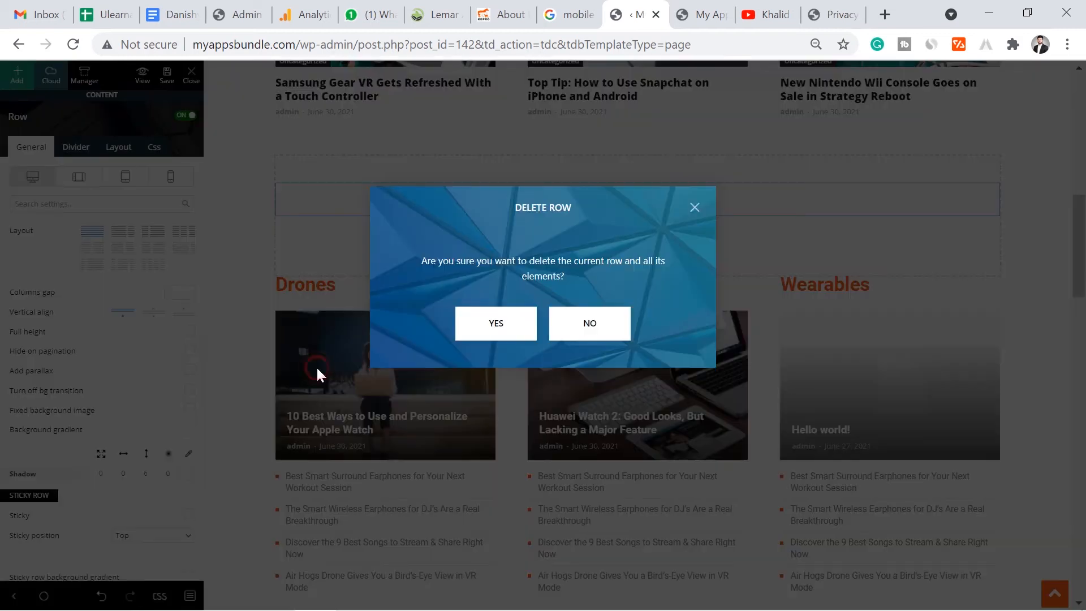
{"action": "left_click", "coordinate": [497, 323]}
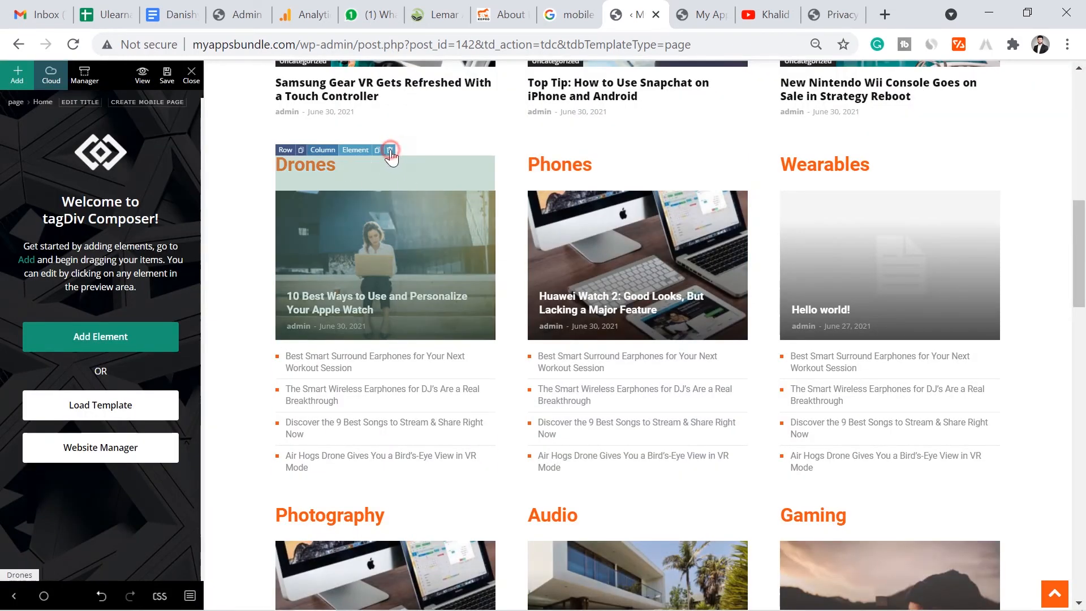
- Delete the Drones, Phones and Wearables blocks and the post lists beneath them
{"action": "left_click", "coordinate": [390, 150]}
{"action": "left_click", "coordinate": [475, 300]}
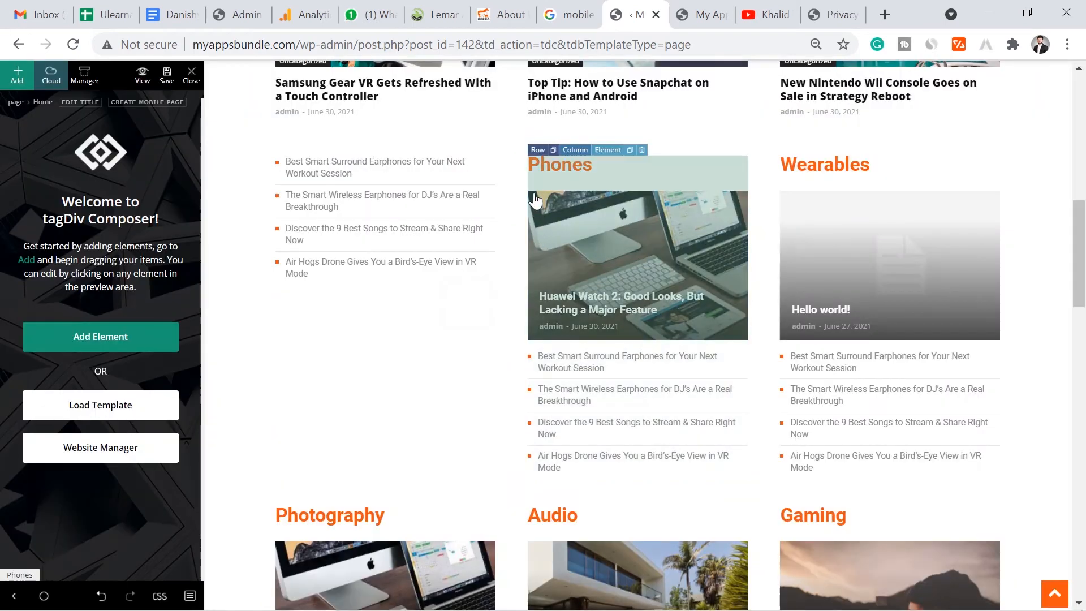
{"action": "left_click", "coordinate": [643, 150]}
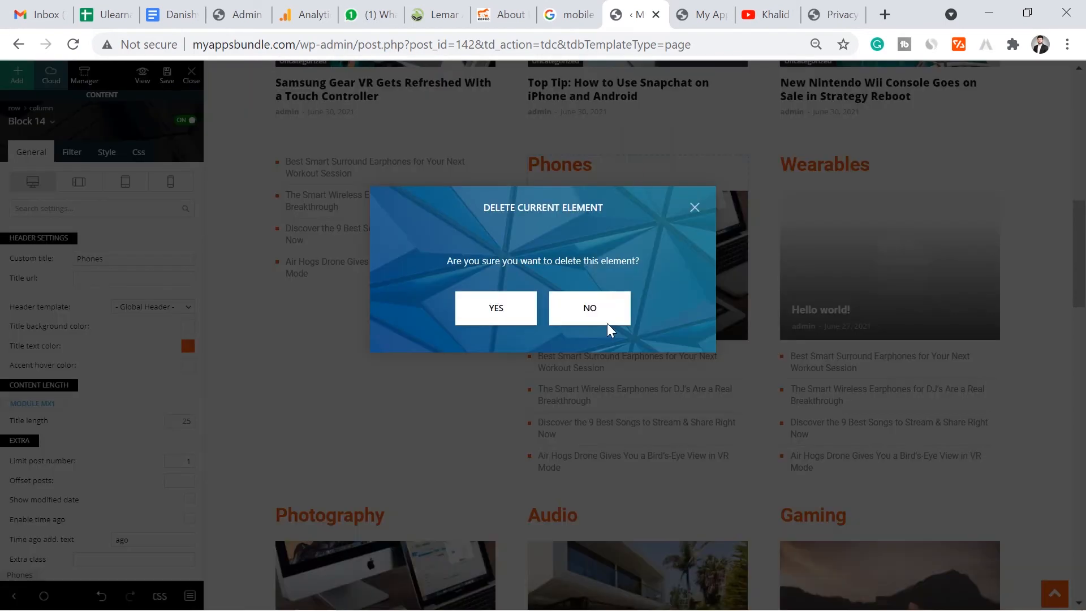
{"action": "left_click", "coordinate": [500, 314]}
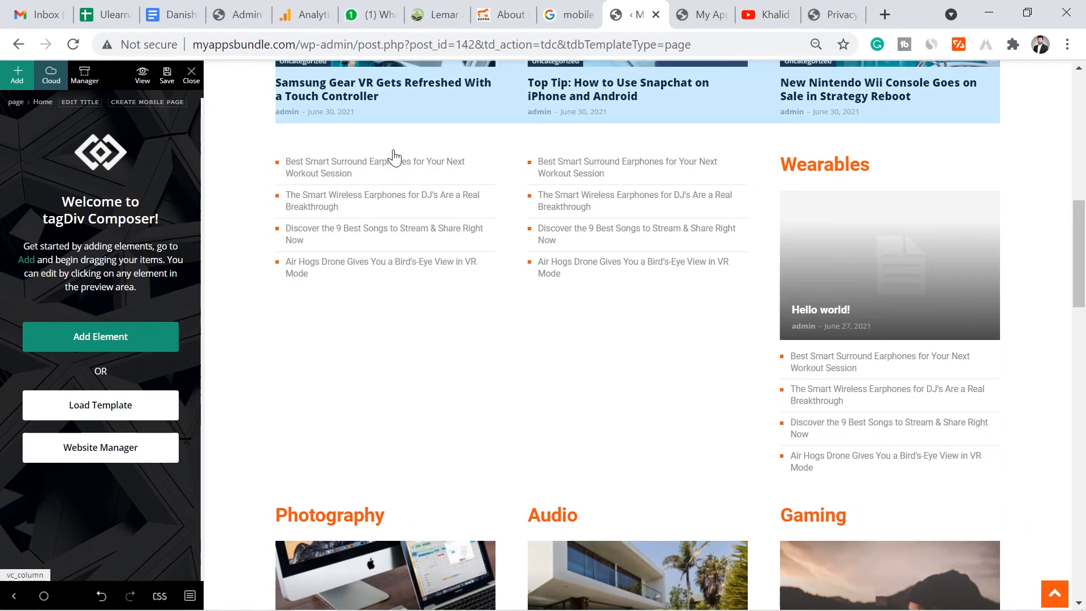
{"action": "left_click", "coordinate": [389, 150]}
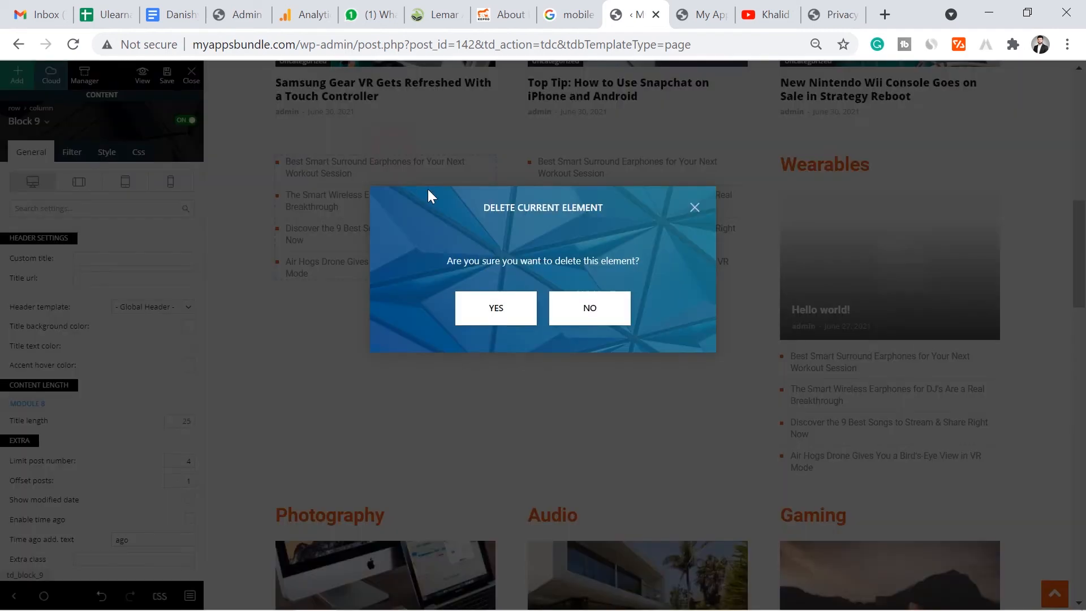
{"action": "left_click", "coordinate": [481, 307]}
{"action": "mouse_move", "coordinate": [636, 178]}
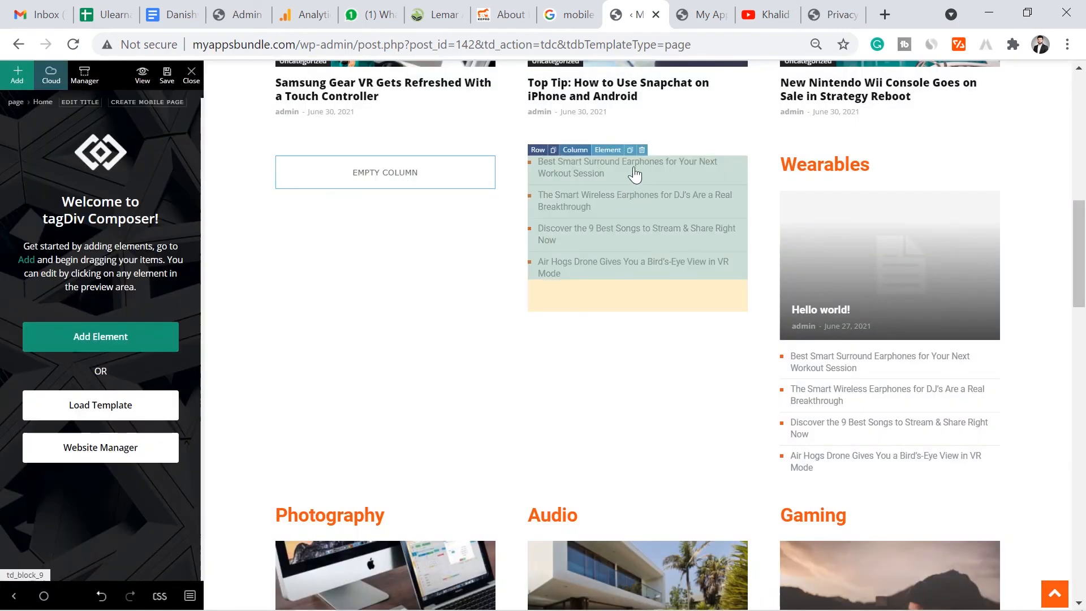
{"action": "left_click", "coordinate": [642, 151]}
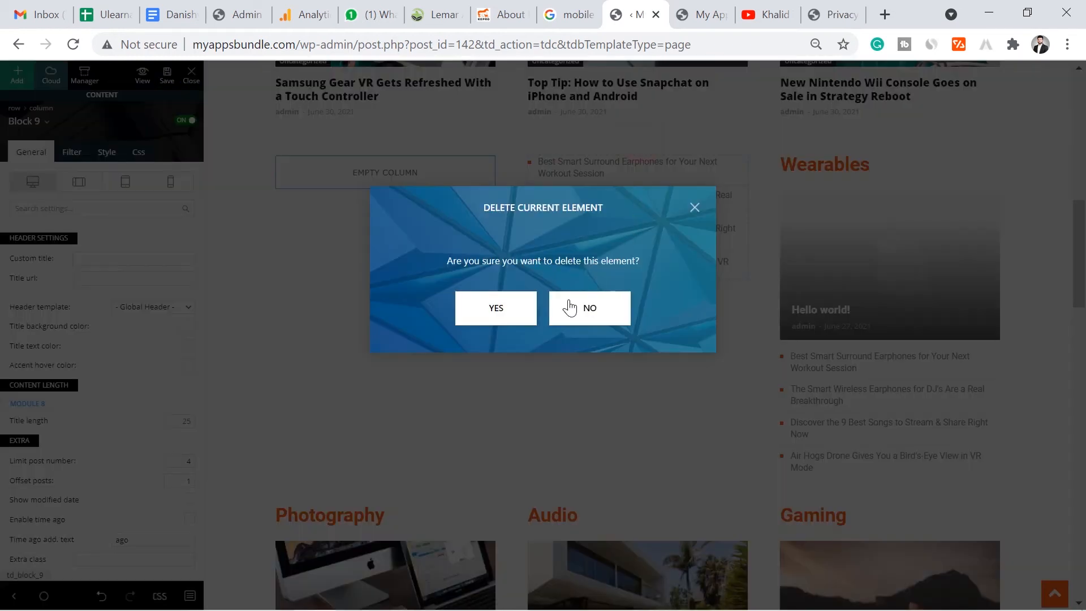
{"action": "left_click", "coordinate": [516, 310]}
{"action": "mouse_move", "coordinate": [863, 178]}
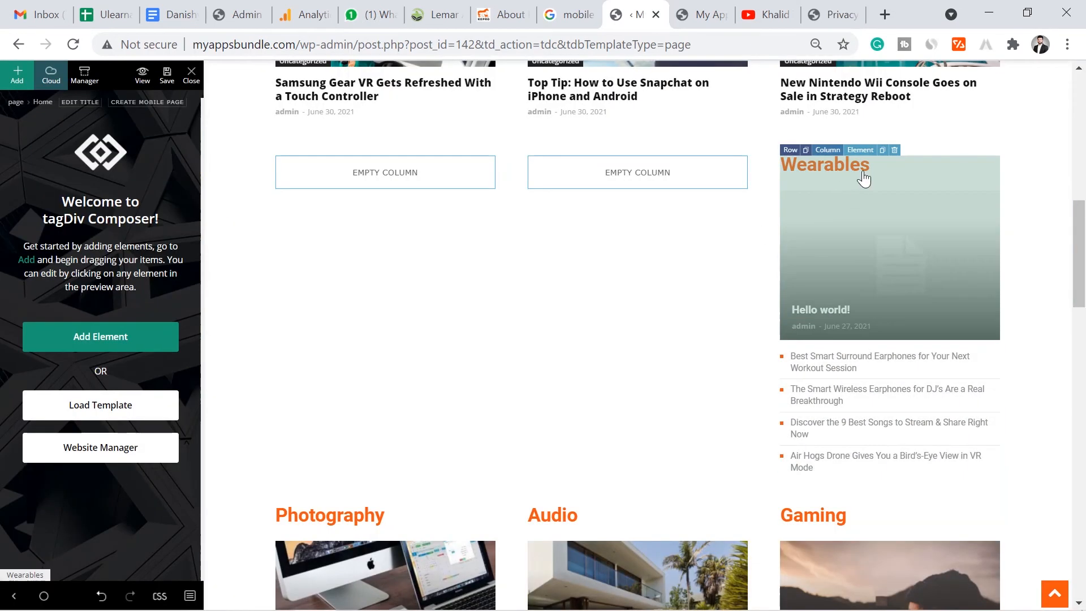
{"action": "left_click", "coordinate": [894, 151]}
{"action": "left_click", "coordinate": [526, 315]}
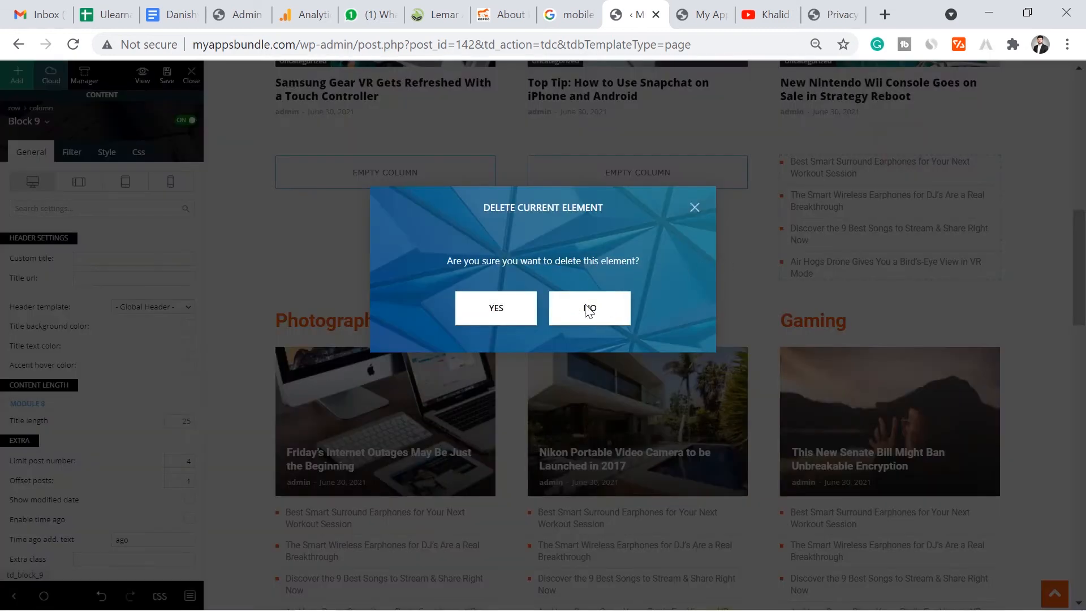
{"action": "left_click", "coordinate": [527, 310]}
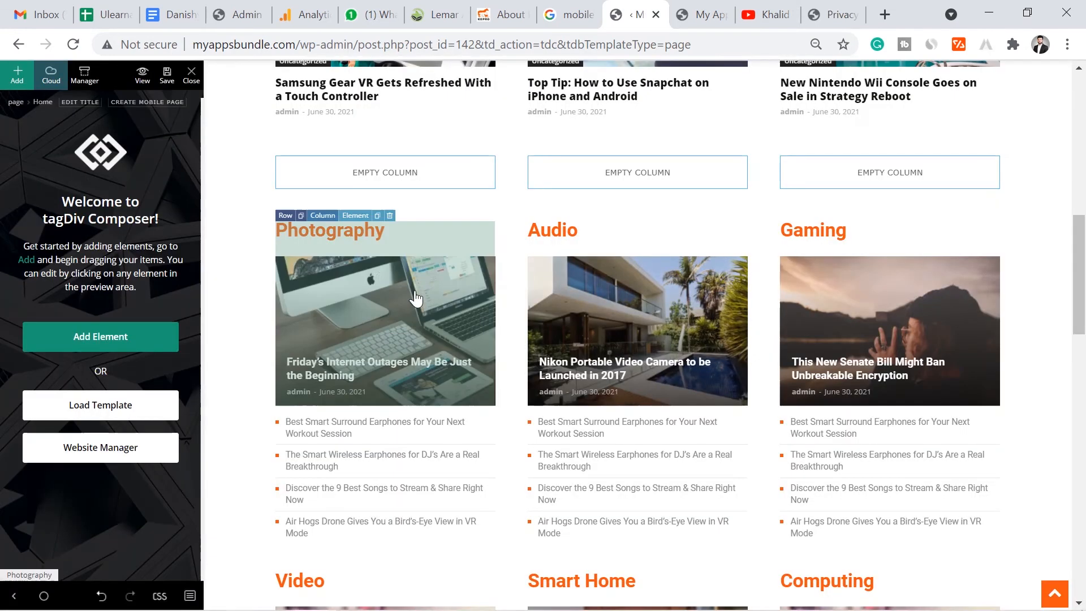
- Delete the Photography, Audio and Gaming blocks and their three post lists
{"action": "left_click", "coordinate": [390, 215]}
{"action": "left_click", "coordinate": [481, 311]}
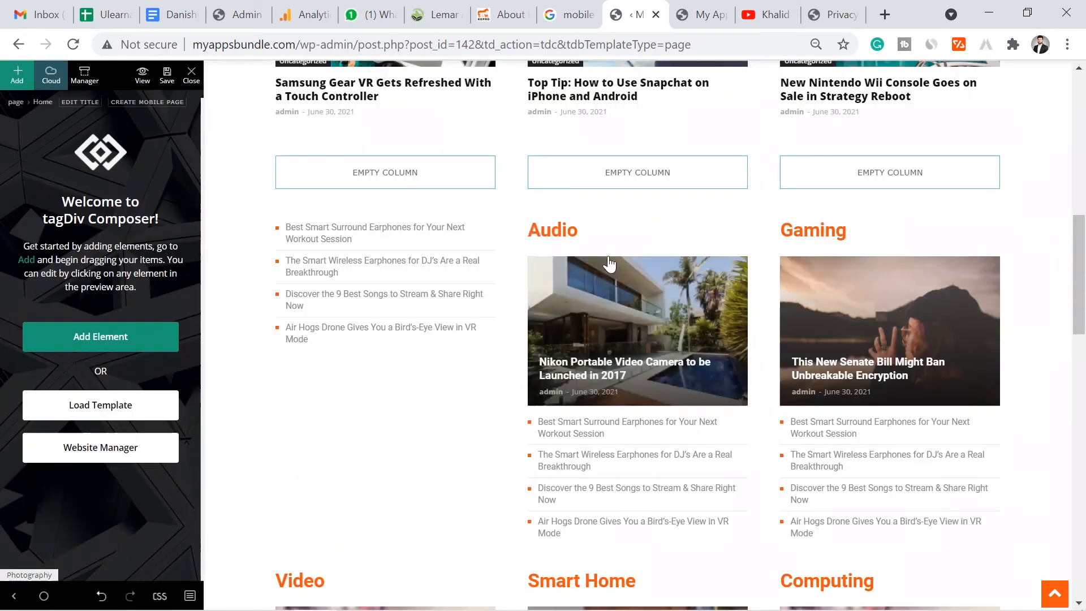
{"action": "left_click", "coordinate": [642, 216]}
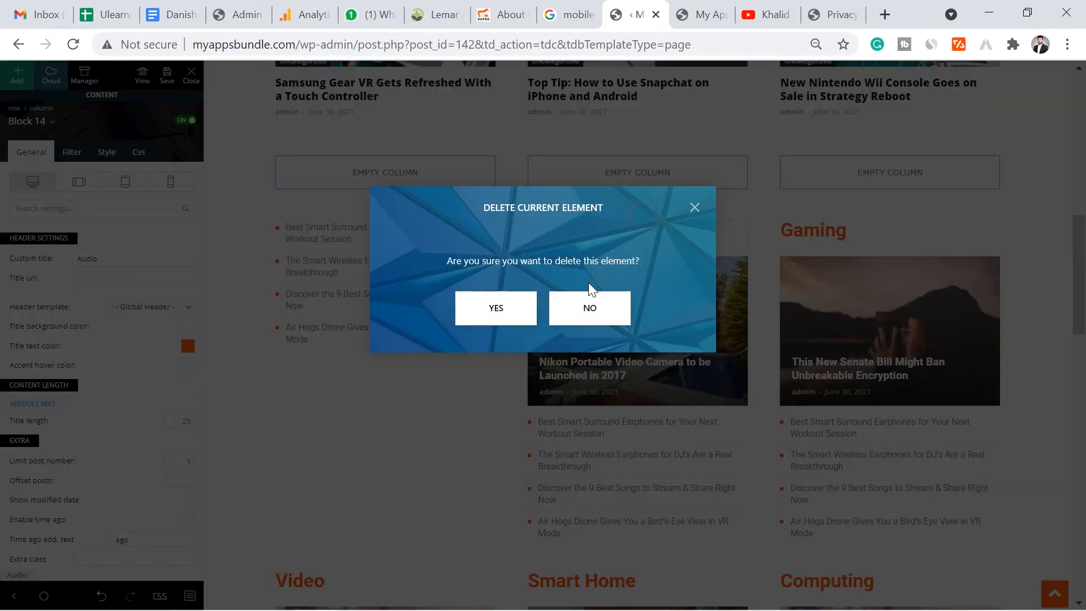
{"action": "left_click", "coordinate": [494, 308]}
{"action": "left_click", "coordinate": [888, 240]}
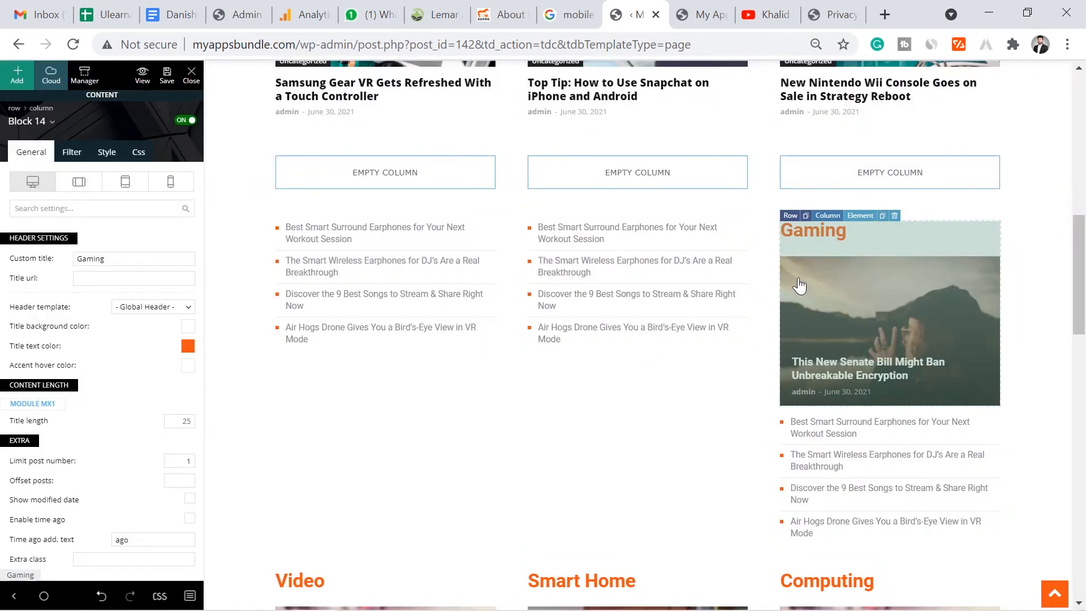
{"action": "left_click", "coordinate": [896, 215]}
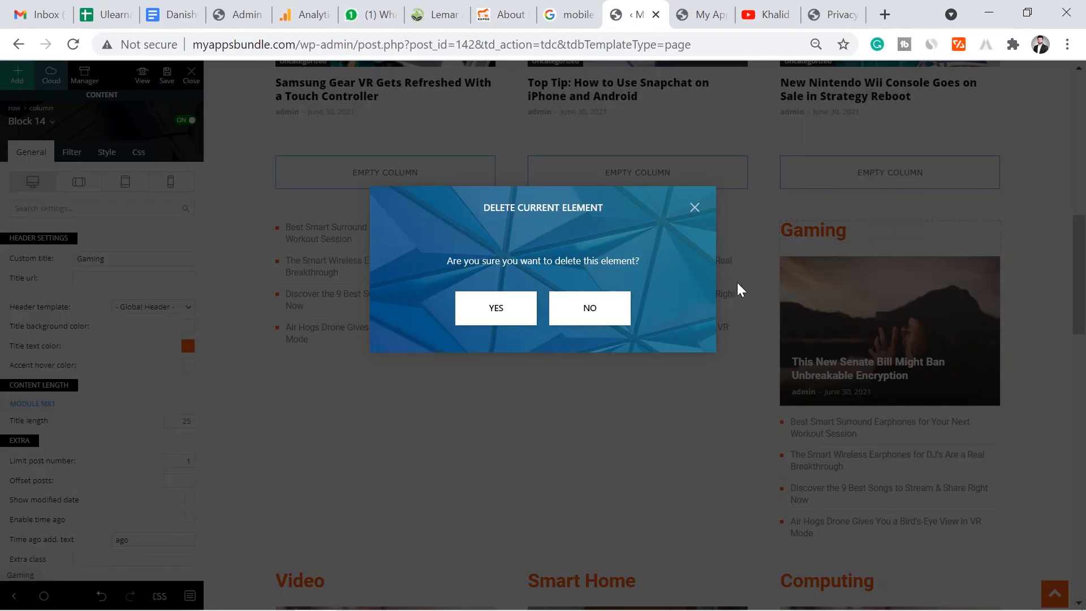
{"action": "left_click", "coordinate": [533, 326]}
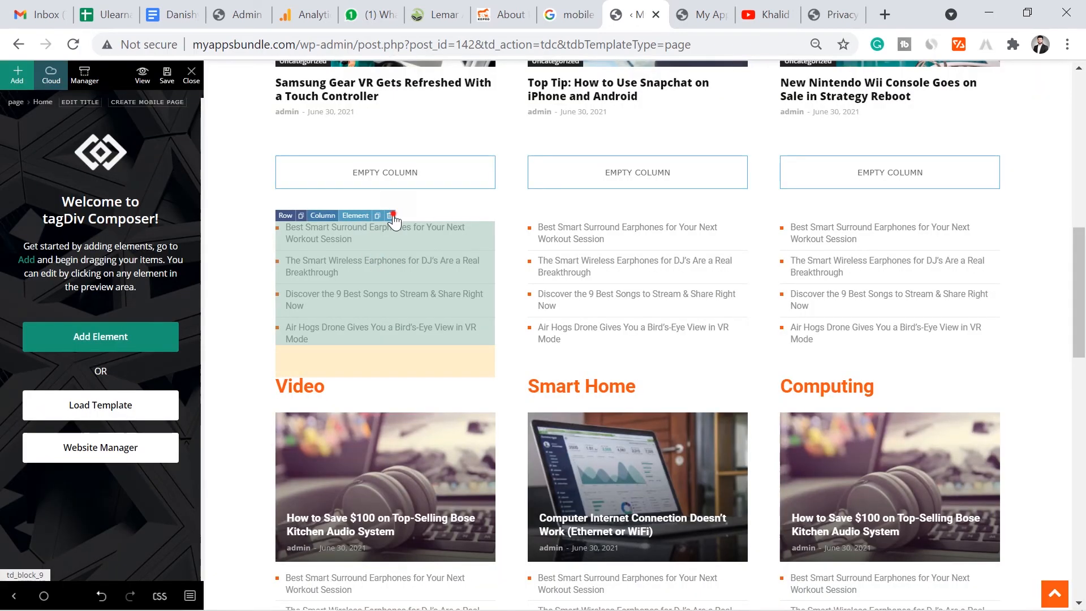
{"action": "left_click", "coordinate": [390, 216]}
{"action": "left_click", "coordinate": [494, 308]}
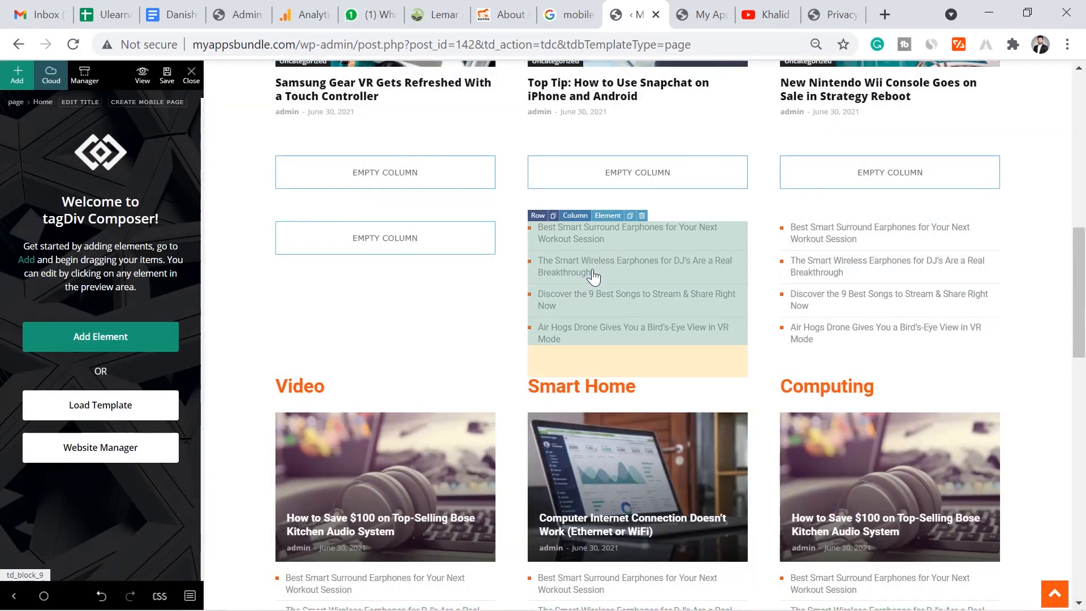
{"action": "left_click", "coordinate": [641, 216]}
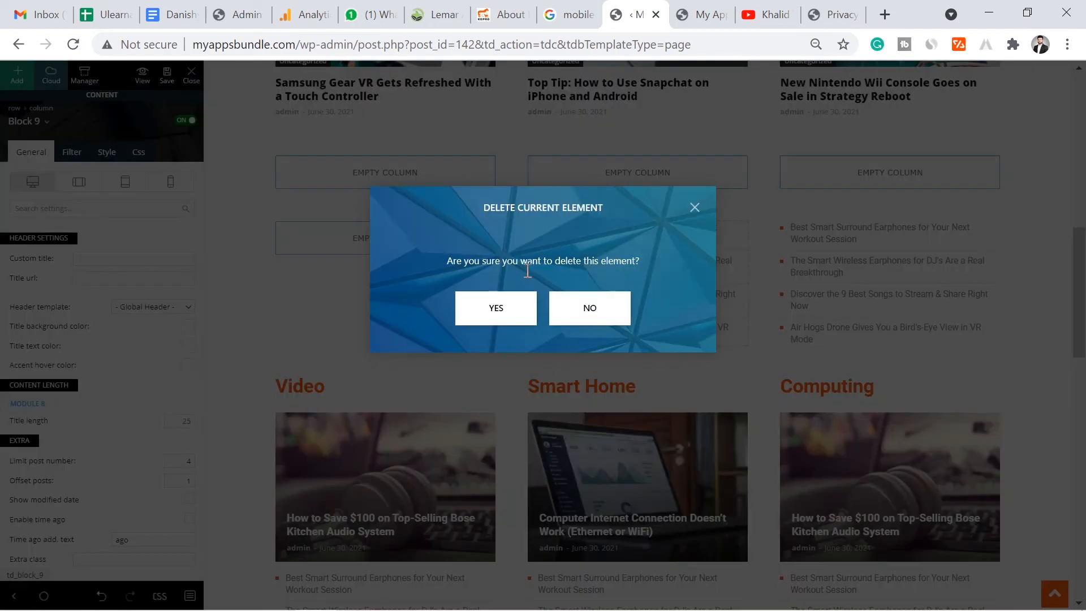
{"action": "left_click", "coordinate": [492, 308]}
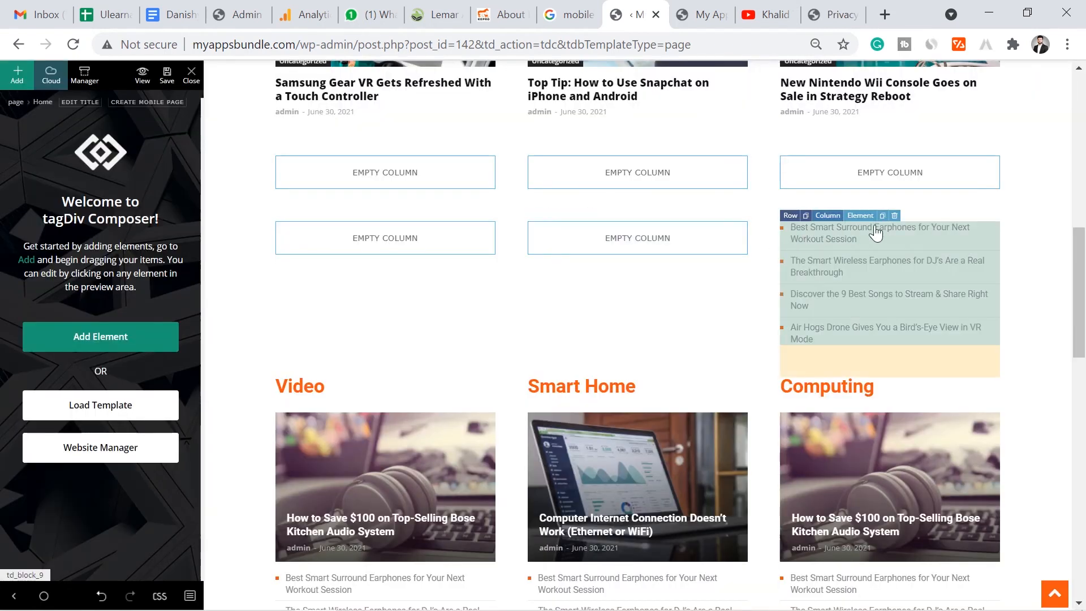
{"action": "left_click", "coordinate": [893, 216]}
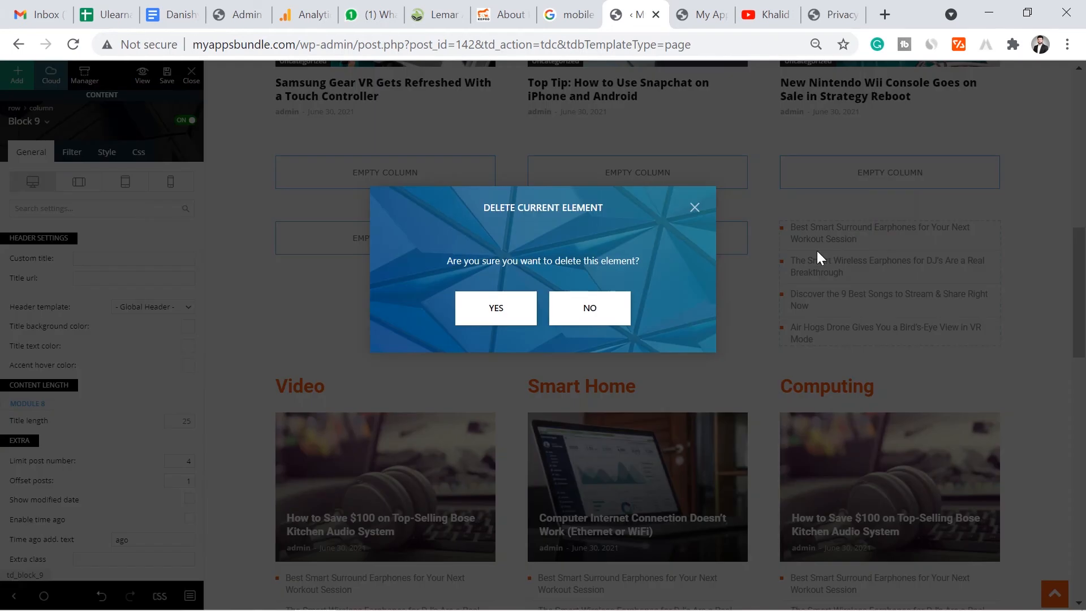
{"action": "left_click", "coordinate": [518, 308]}
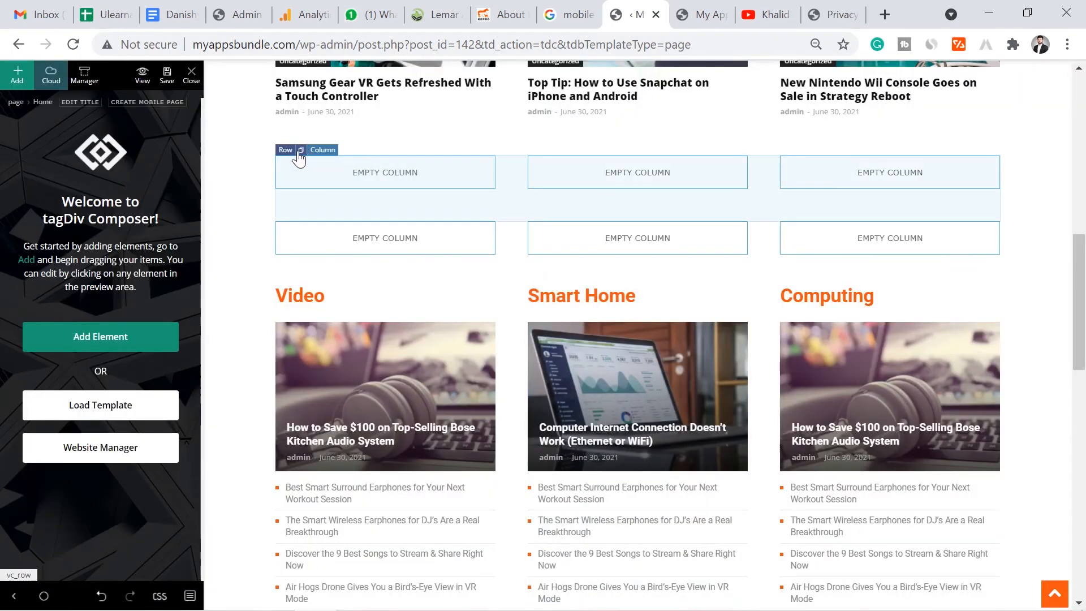
- Delete the two rows of empty columns left behind
{"action": "left_click", "coordinate": [286, 151]}
{"action": "right_click", "coordinate": [288, 154]}
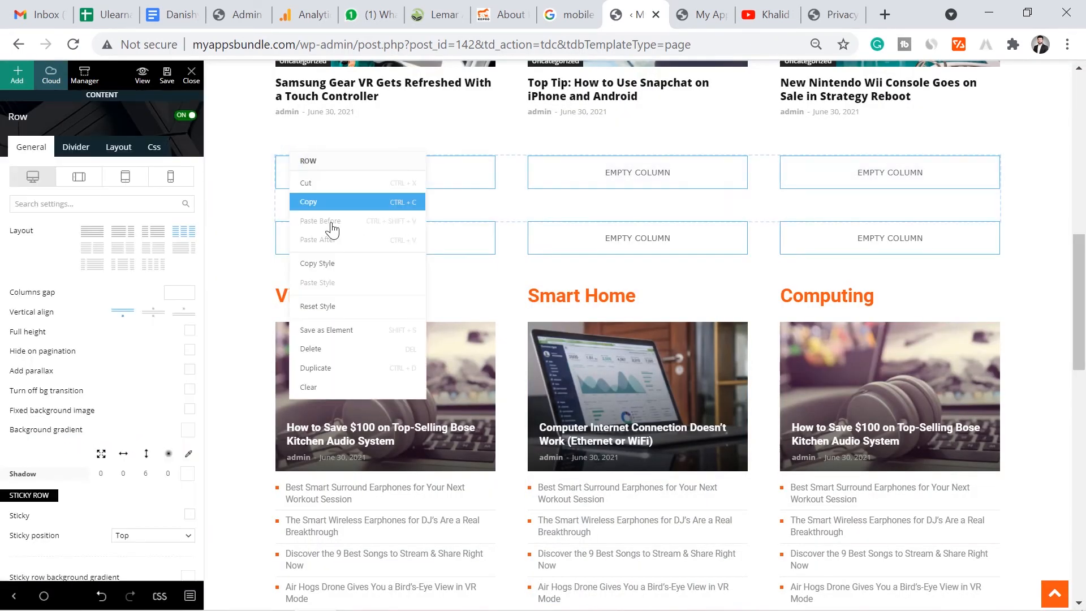
{"action": "left_click", "coordinate": [311, 349]}
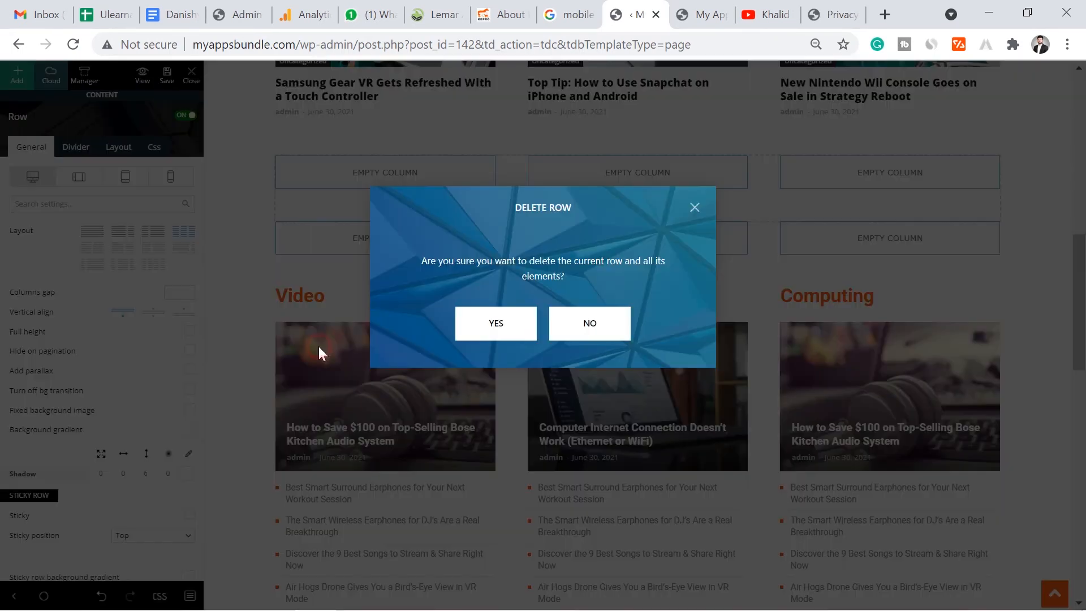
{"action": "left_click", "coordinate": [494, 321]}
{"action": "right_click", "coordinate": [287, 154]}
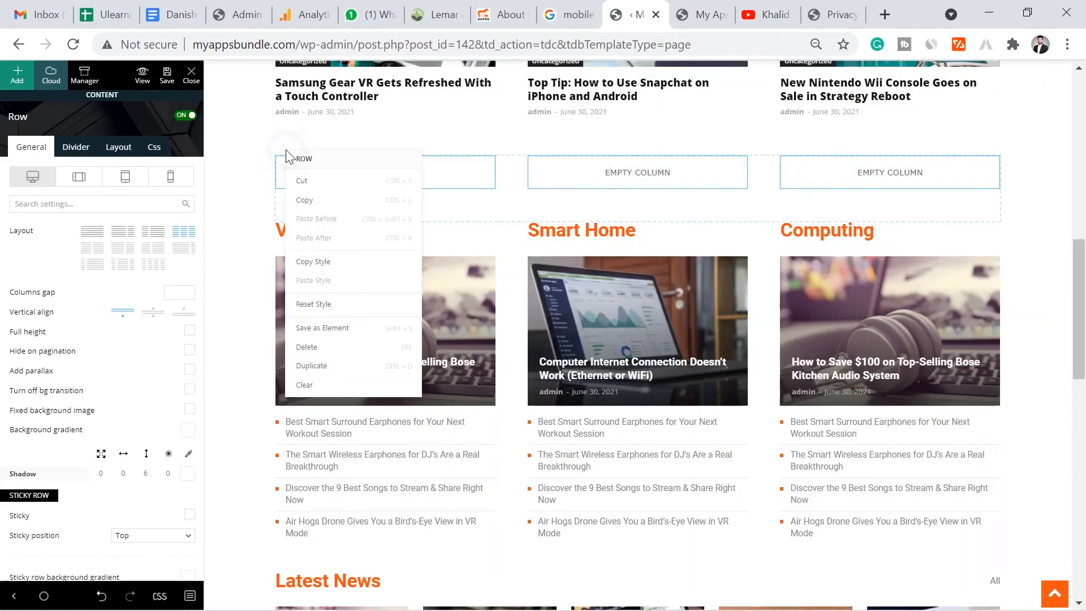
{"action": "left_click", "coordinate": [318, 346]}
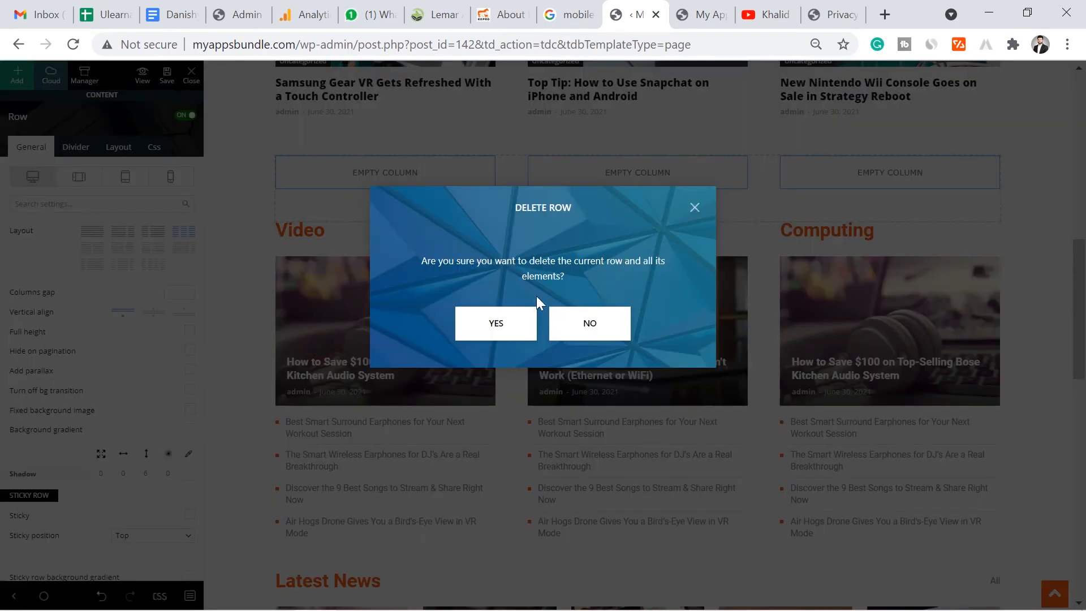
{"action": "left_click", "coordinate": [485, 322]}
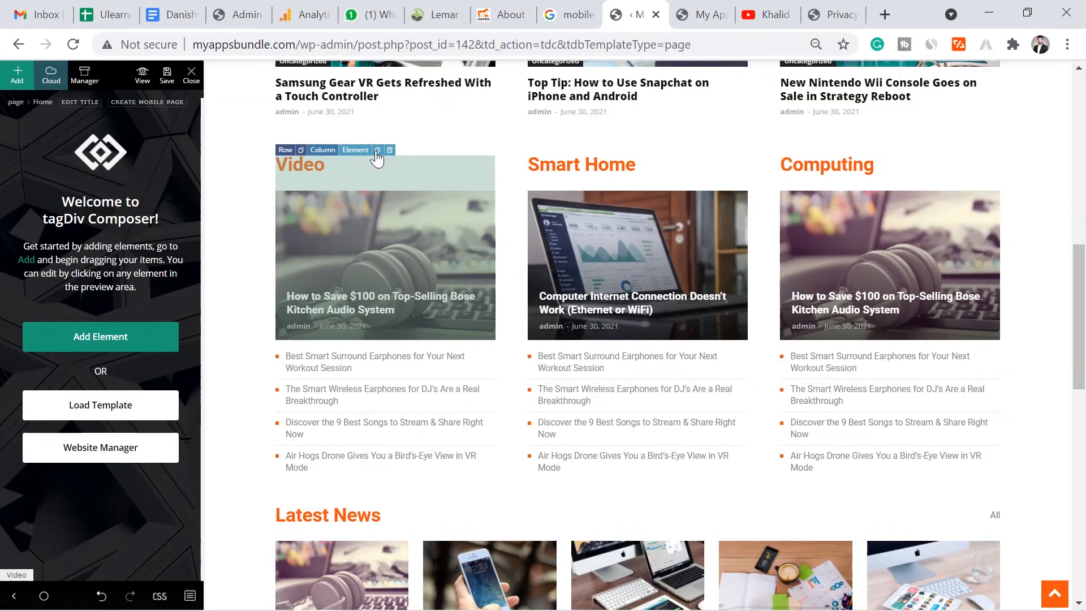
- Delete the Video, Smart Home and Computing blocks and their three post lists
{"action": "left_click", "coordinate": [390, 150]}
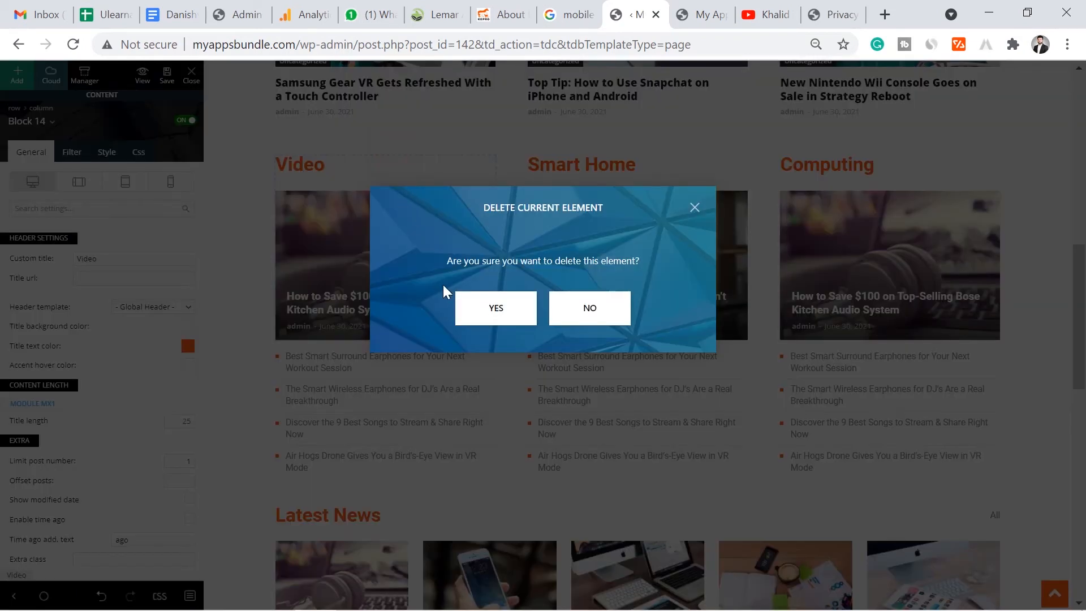
{"action": "left_click", "coordinate": [484, 314]}
{"action": "left_click", "coordinate": [645, 154]}
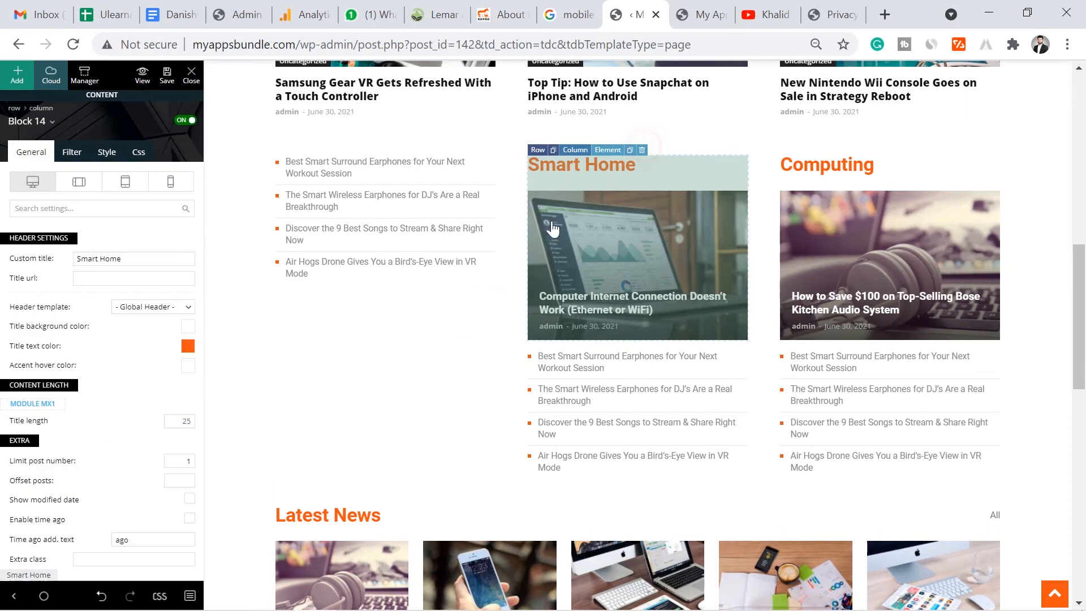
{"action": "left_click", "coordinate": [642, 150]}
{"action": "left_click", "coordinate": [491, 307]}
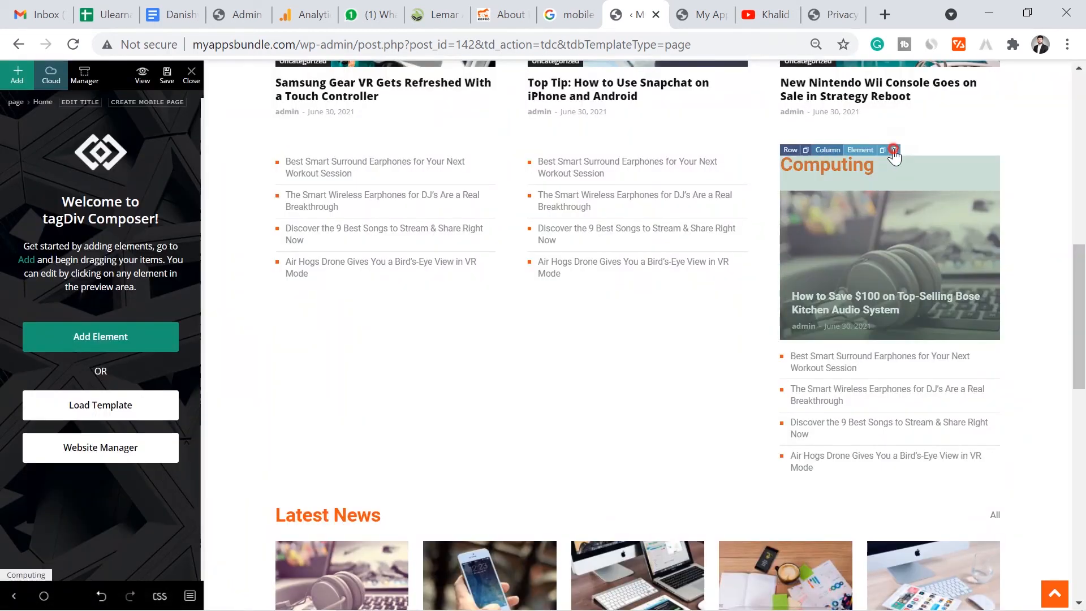
{"action": "left_click", "coordinate": [892, 150]}
{"action": "left_click", "coordinate": [509, 315]}
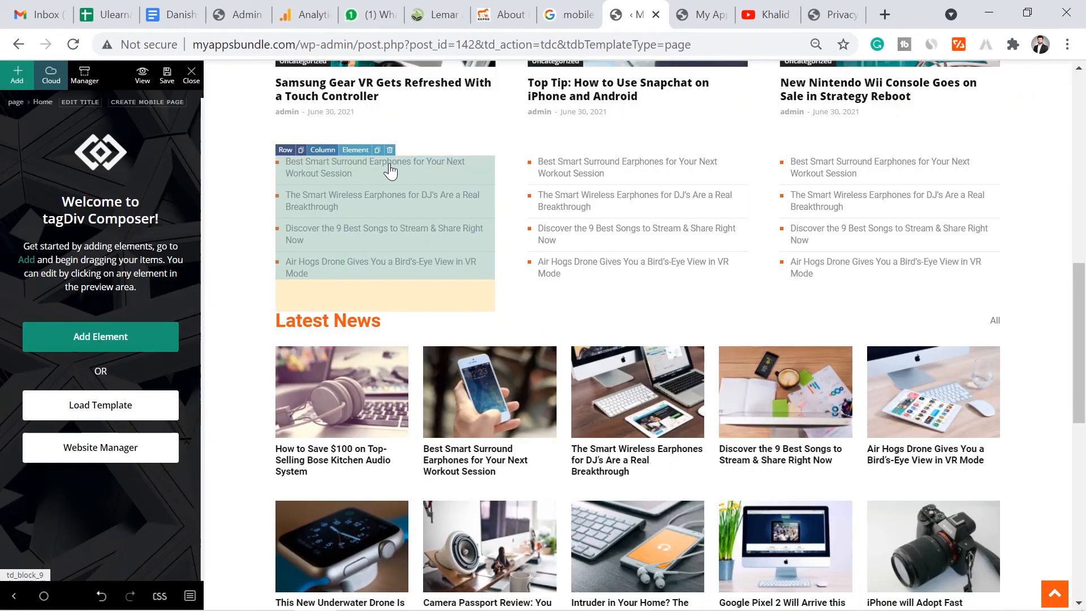
{"action": "left_click", "coordinate": [413, 219]}
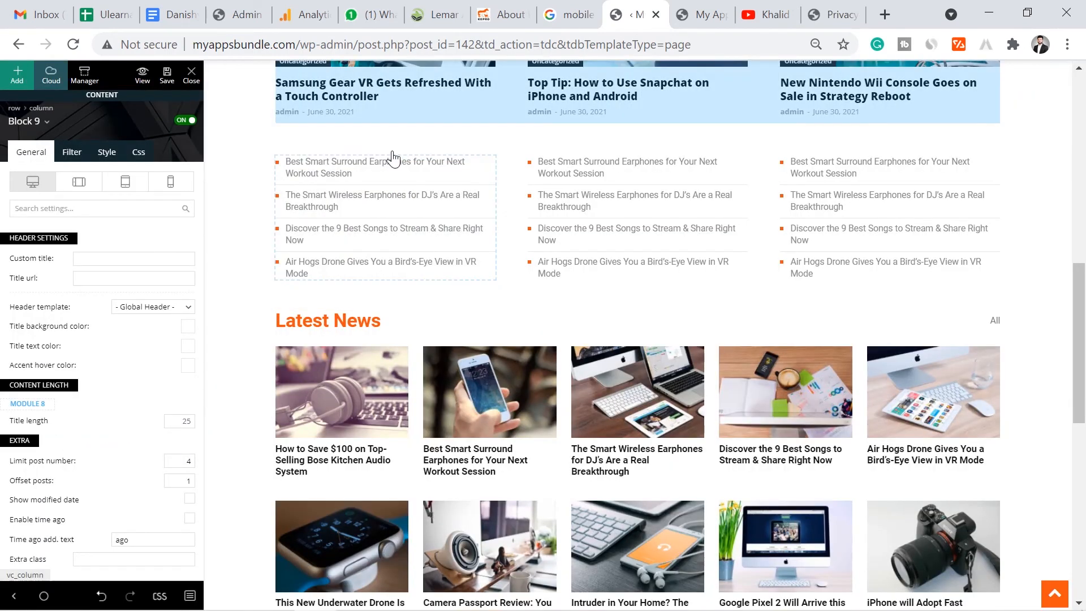
{"action": "left_click", "coordinate": [389, 150]}
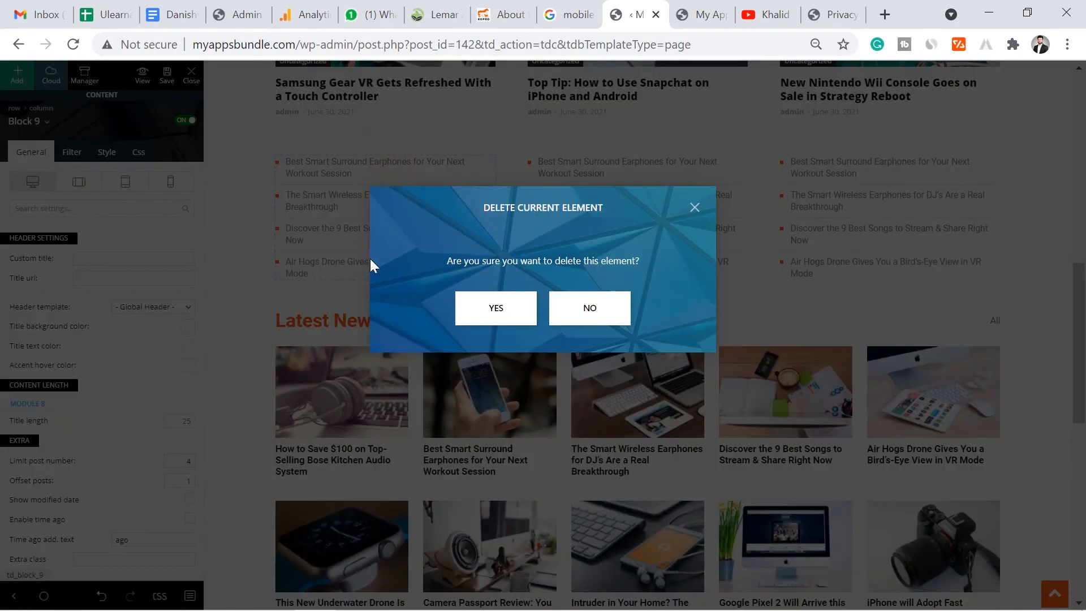
{"action": "left_click", "coordinate": [474, 307]}
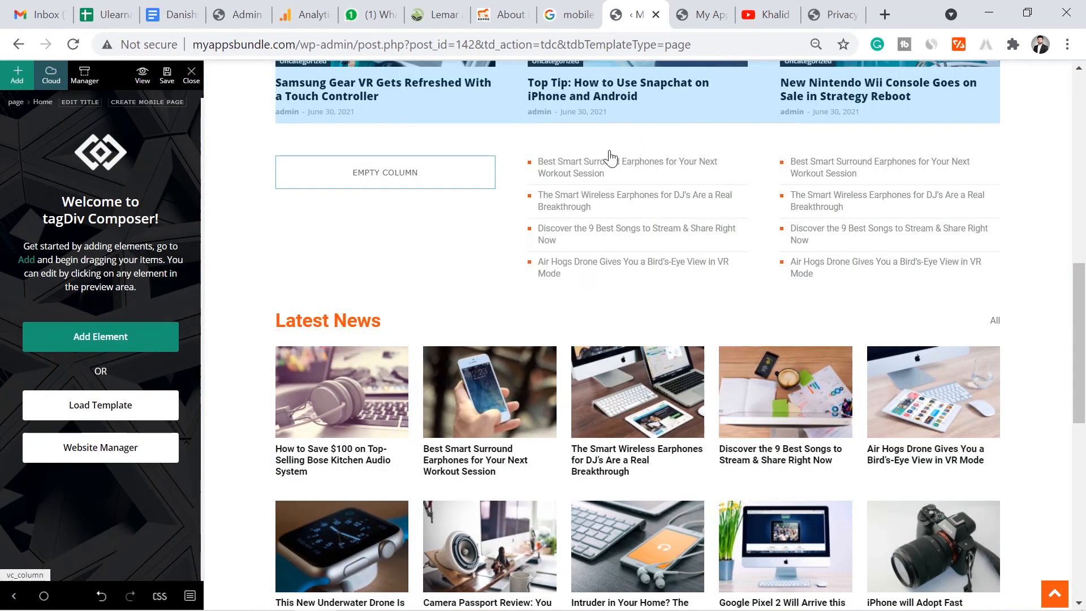
{"action": "left_click", "coordinate": [642, 150]}
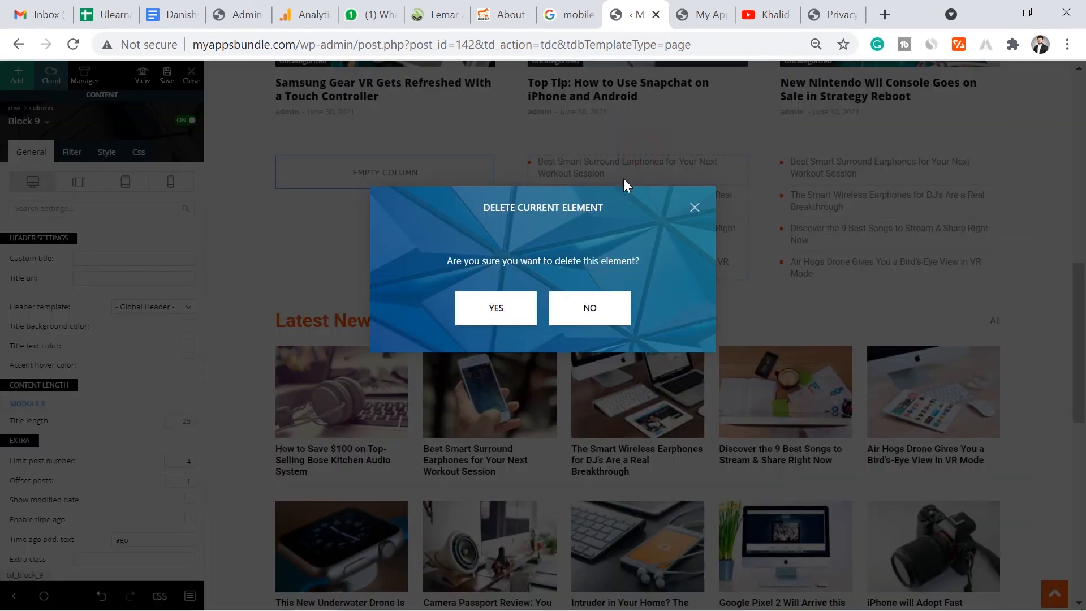
{"action": "left_click", "coordinate": [519, 296]}
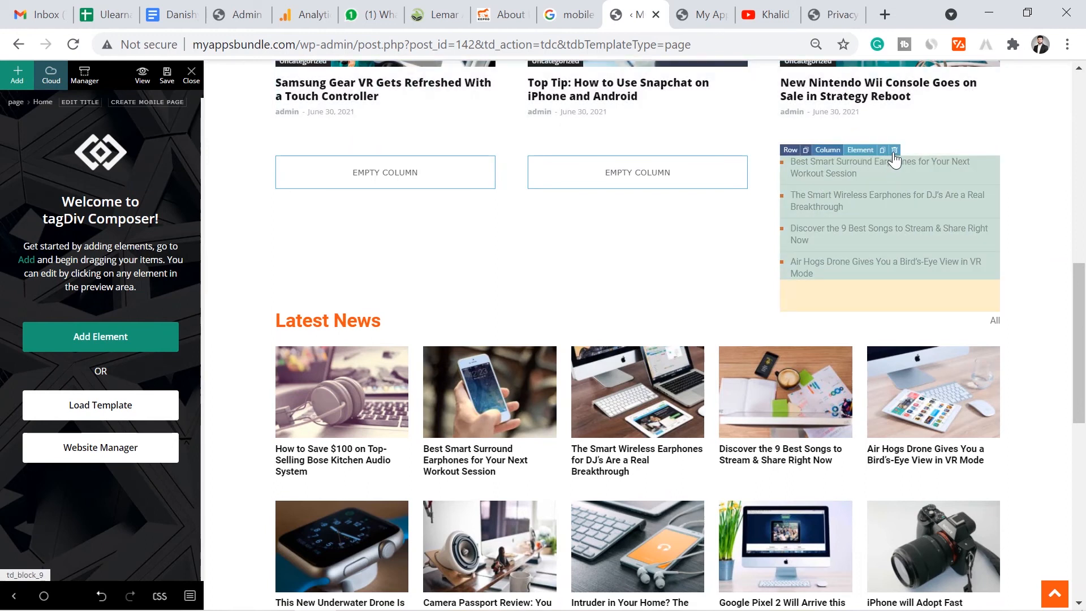
{"action": "left_click", "coordinate": [894, 152]}
{"action": "left_click", "coordinate": [522, 310]}
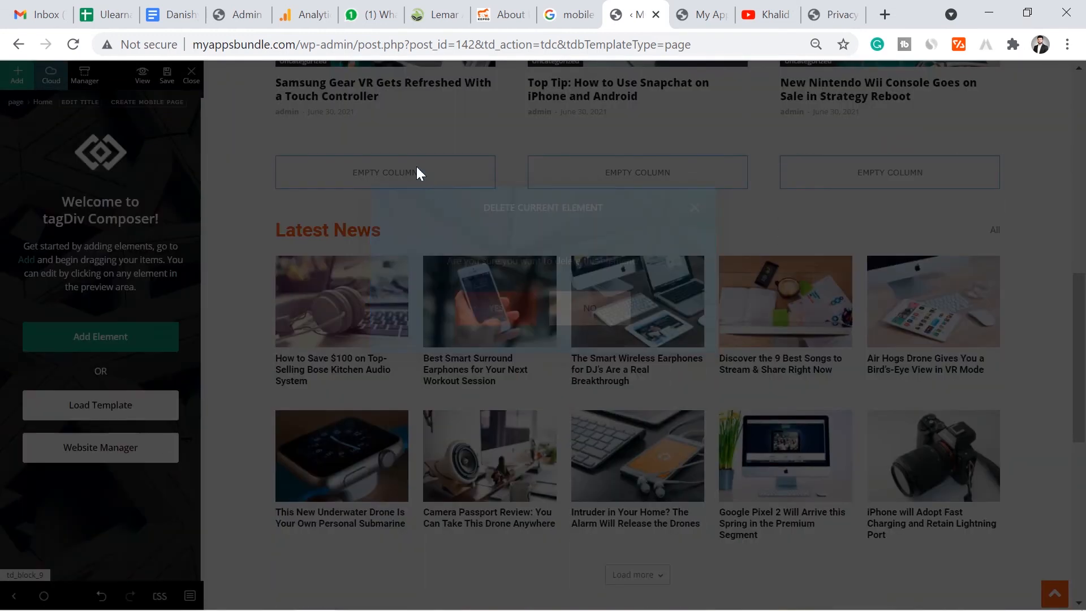
- Delete the last empty-column row so Latest News follows the posts row
{"action": "left_click", "coordinate": [283, 151]}
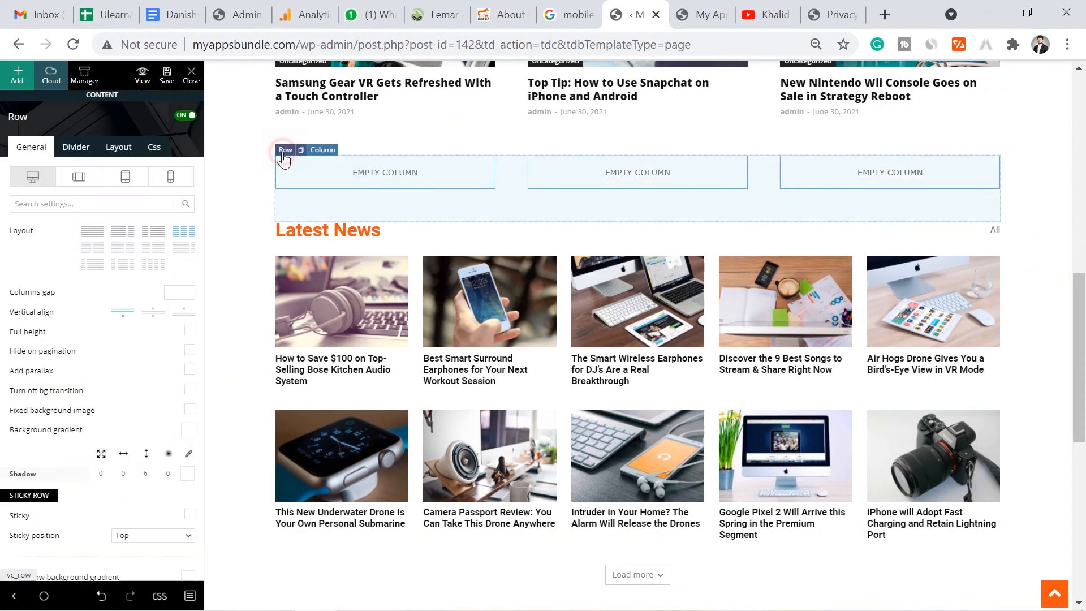
{"action": "right_click", "coordinate": [282, 152]}
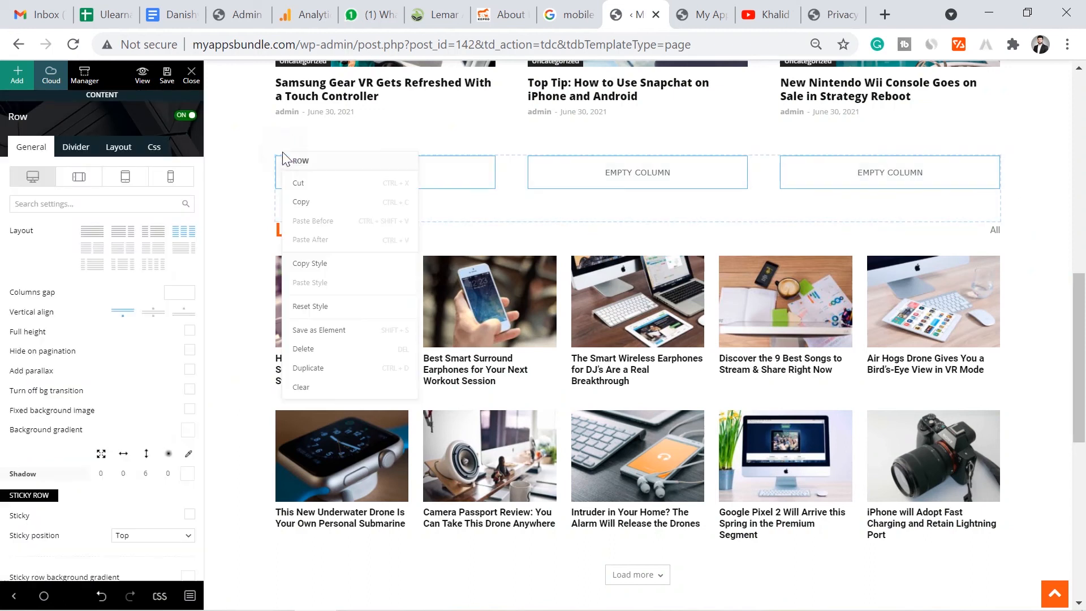
{"action": "left_click", "coordinate": [312, 350]}
{"action": "left_click", "coordinate": [492, 332]}
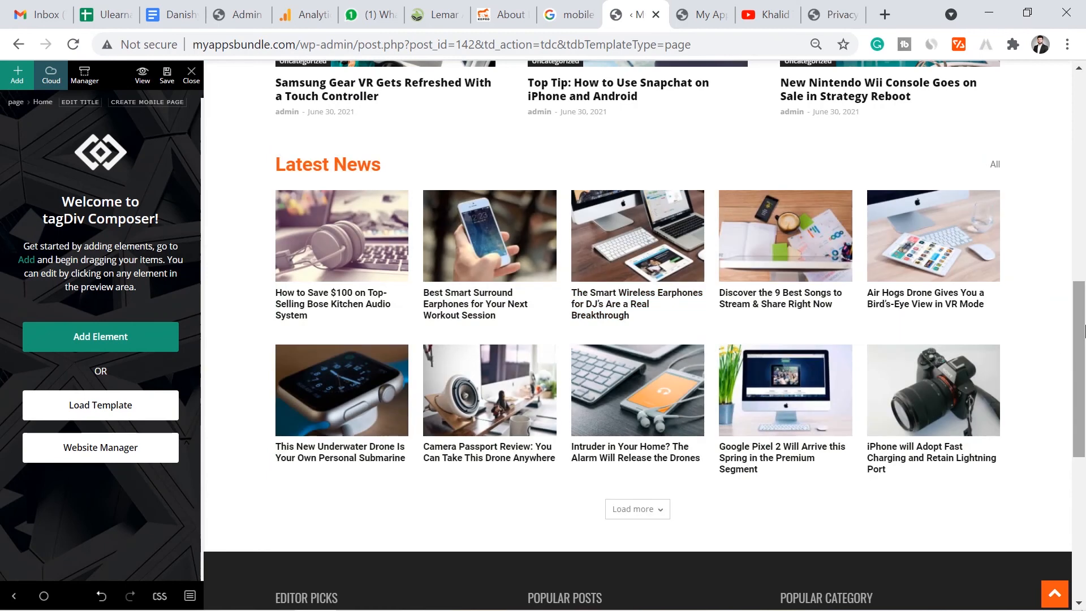
- Save the trimmed Home page layout and switch to the live site's home page
{"action": "left_click_drag", "start_coordinate": [1082, 331], "coordinate": [1080, 84]}
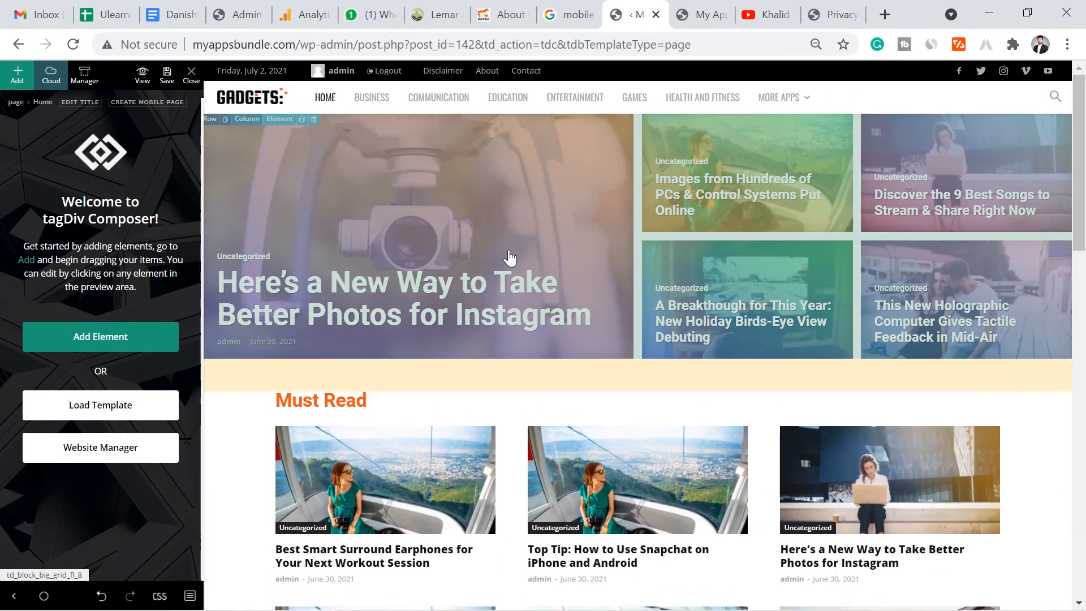
{"action": "scroll", "coordinate": [715, 296], "scroll_direction": "down", "scroll_amount": 5}
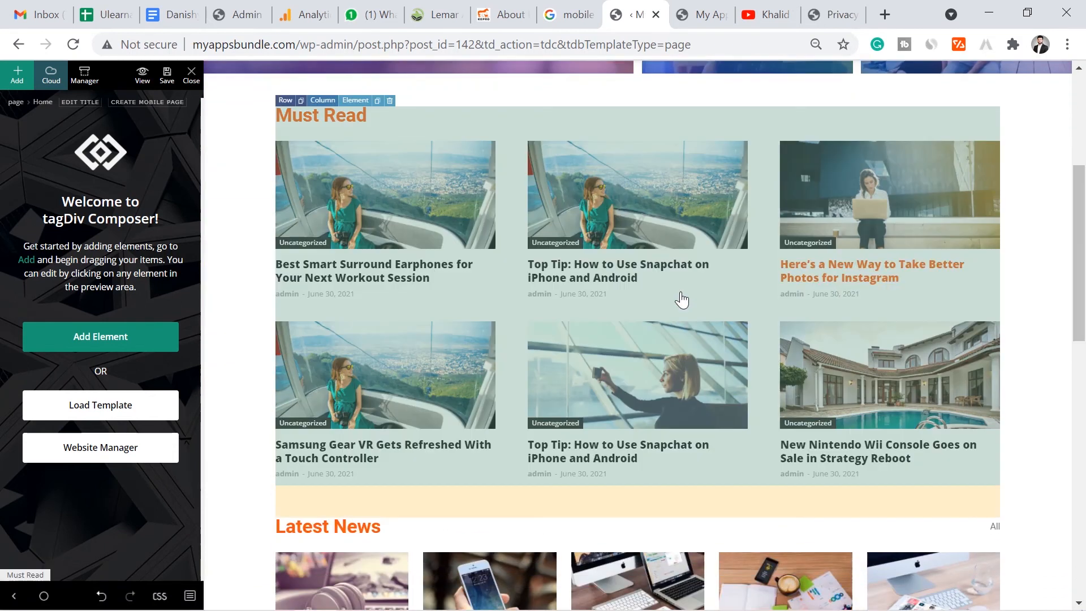
{"action": "scroll", "coordinate": [704, 308], "scroll_direction": "down", "scroll_amount": 8}
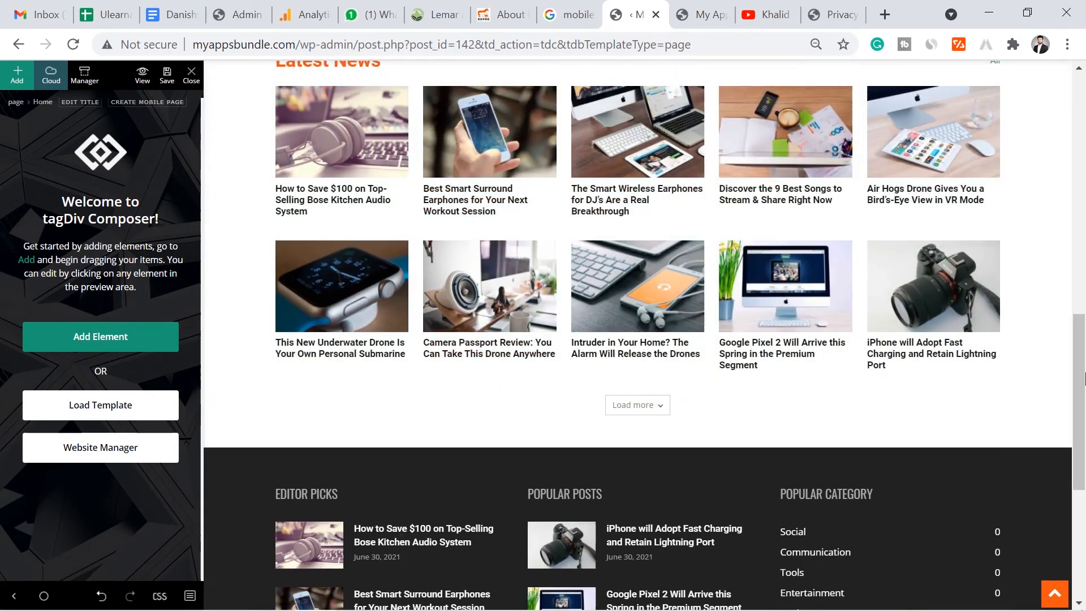
{"action": "left_click_drag", "start_coordinate": [1084, 370], "coordinate": [1084, 305]}
{"action": "scroll", "coordinate": [825, 411], "scroll_direction": "down", "scroll_amount": 7}
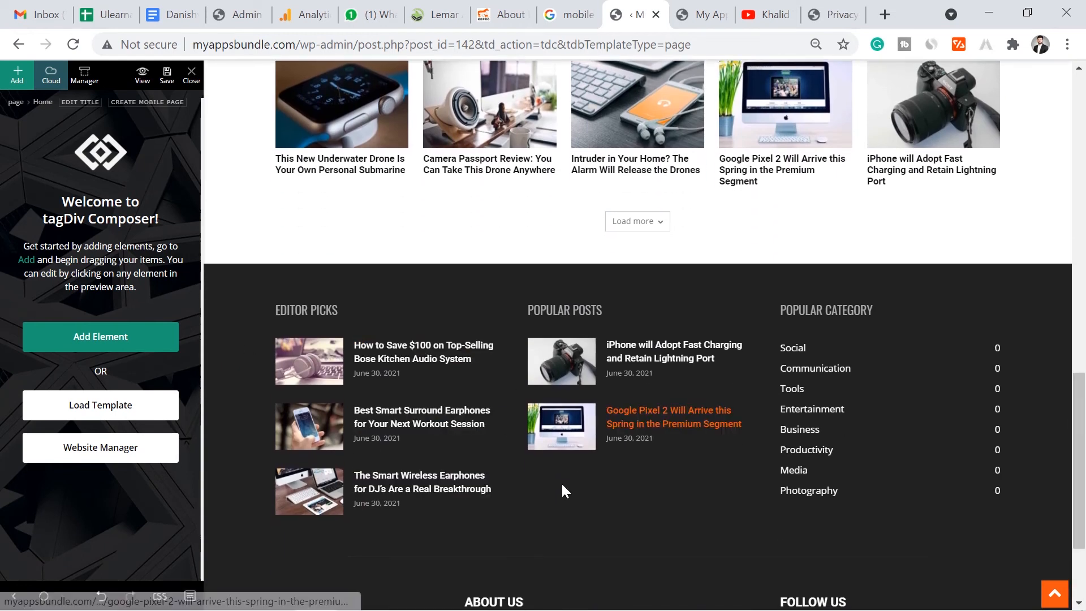
{"action": "scroll", "coordinate": [911, 485], "scroll_direction": "down", "scroll_amount": 3}
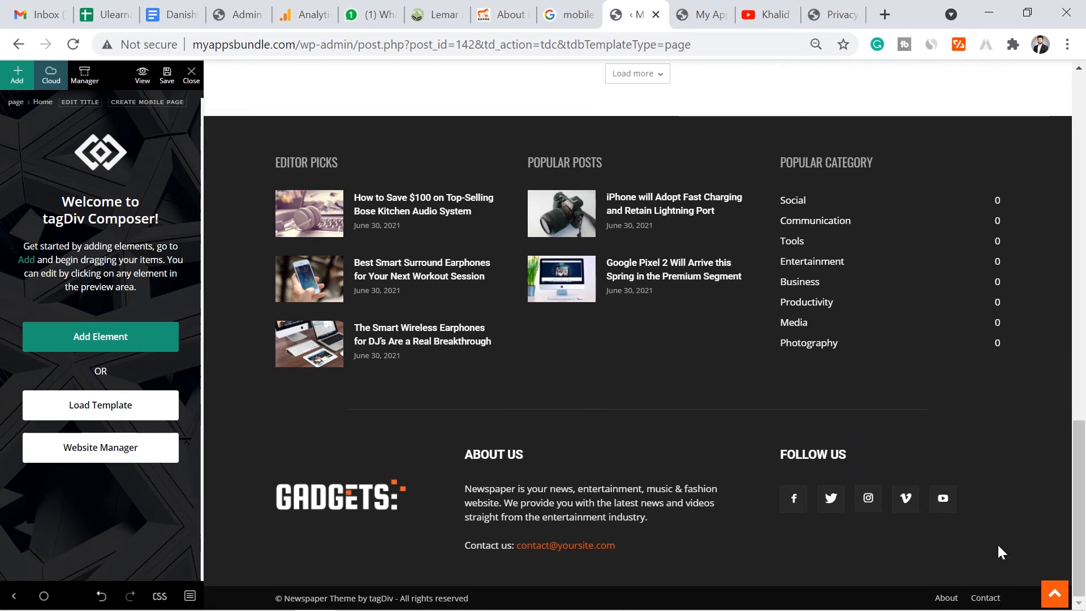
{"action": "left_click_drag", "start_coordinate": [1084, 535], "coordinate": [1080, 190]}
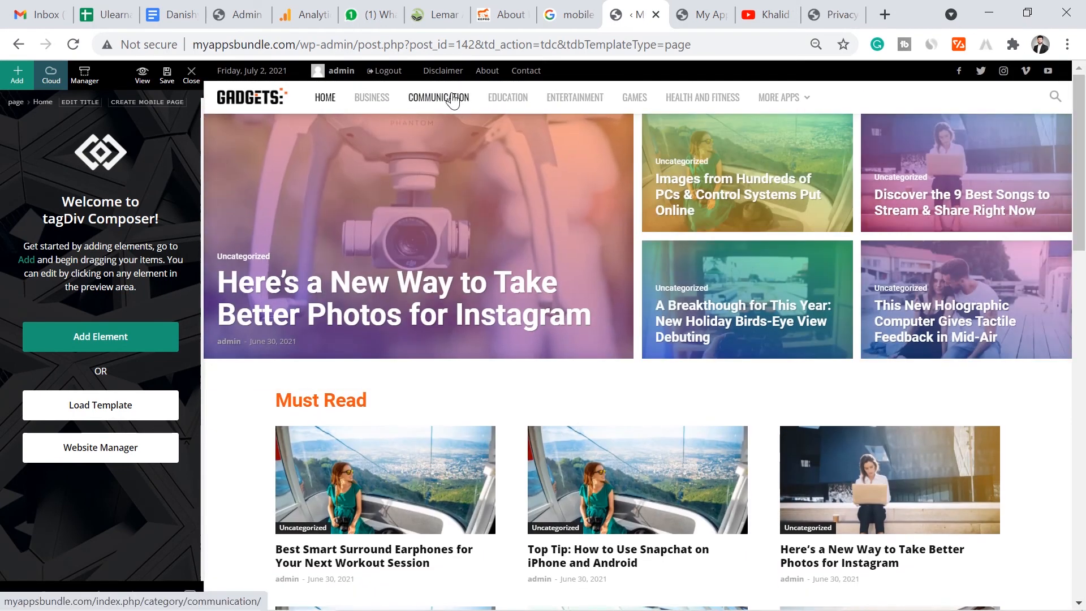
{"action": "left_click", "coordinate": [167, 83]}
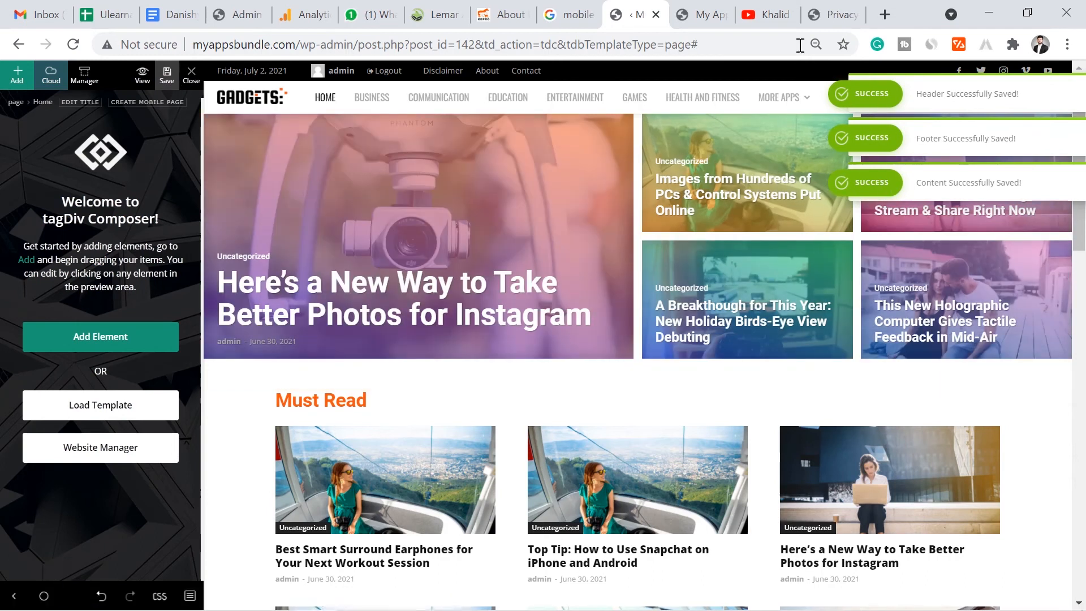
{"action": "left_click", "coordinate": [701, 14]}
{"action": "left_click_drag", "start_coordinate": [1084, 151], "coordinate": [1076, 355]}
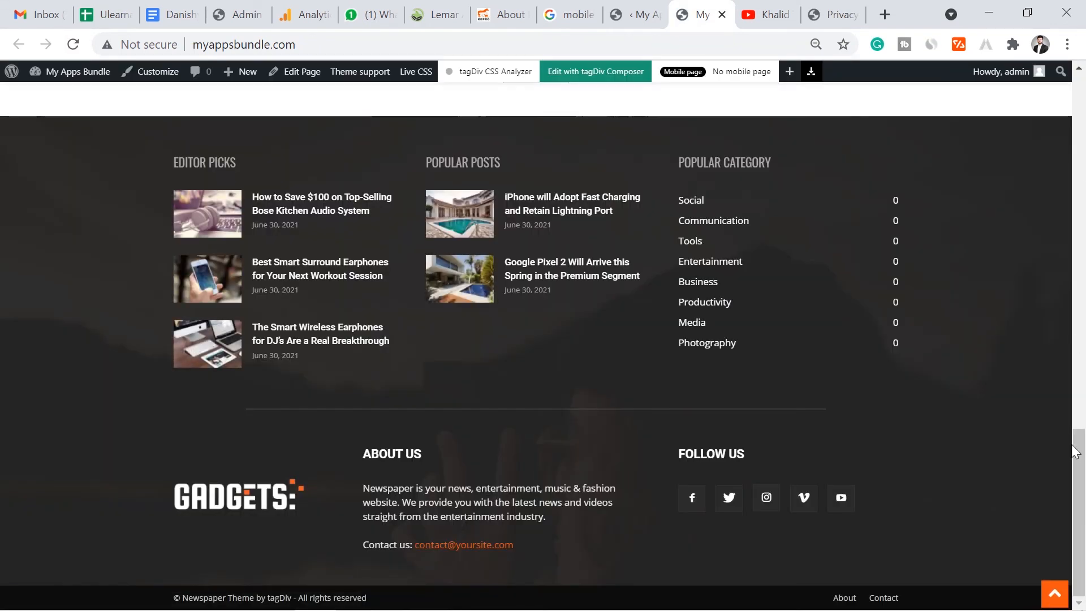
- Scroll the live home page through Must Read and Latest News, then load more Latest News posts
{"action": "left_click_drag", "start_coordinate": [1079, 486], "coordinate": [1082, 135]}
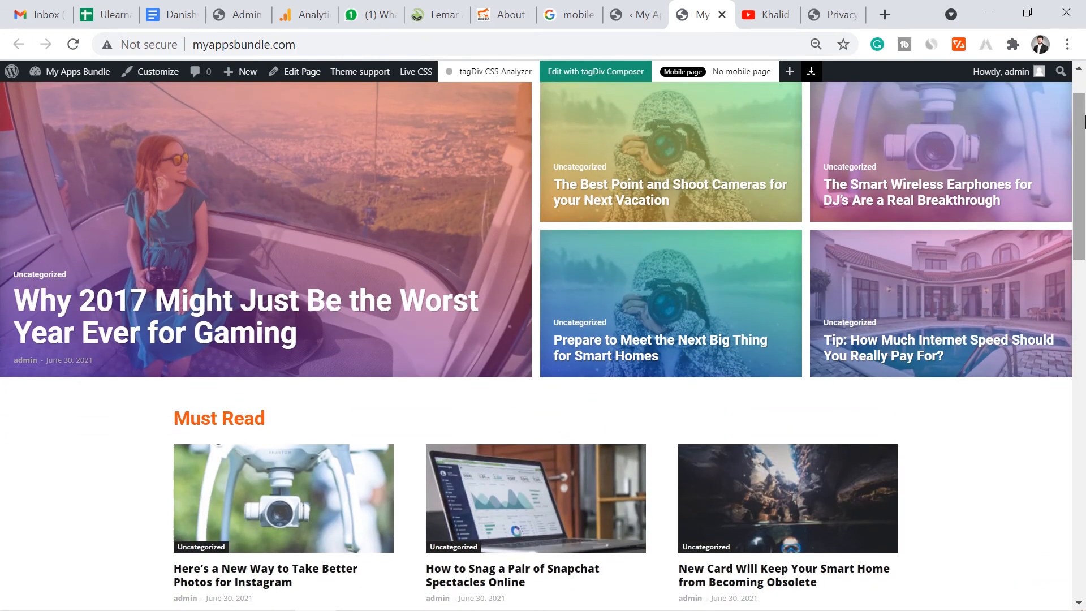
{"action": "scroll", "coordinate": [441, 290], "scroll_direction": "down", "scroll_amount": 5}
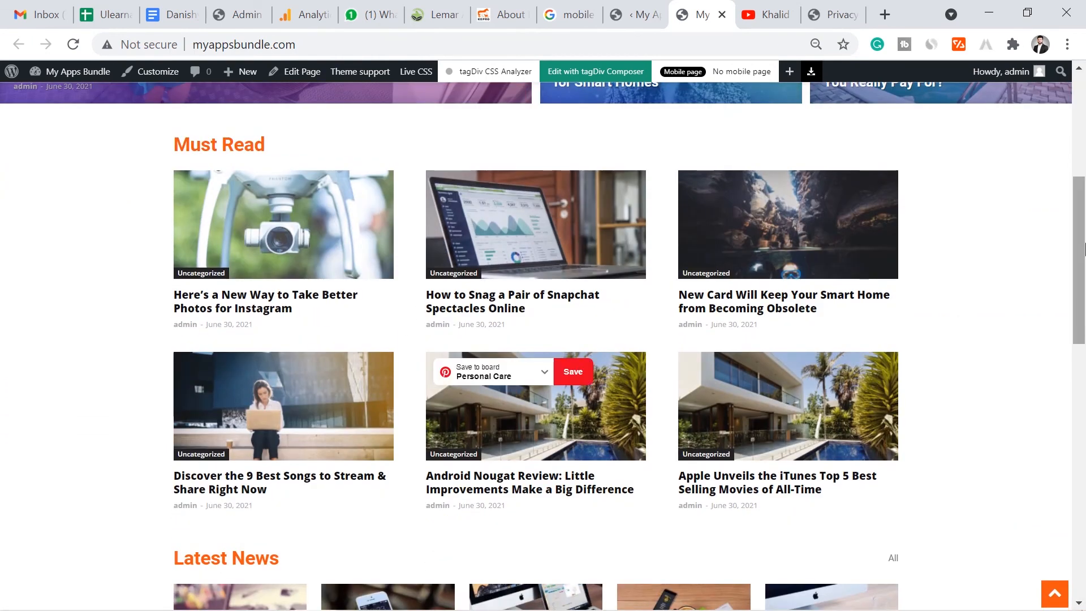
{"action": "scroll", "coordinate": [644, 410], "scroll_direction": "down", "scroll_amount": 6}
{"action": "scroll", "coordinate": [403, 389], "scroll_direction": "up", "scroll_amount": 6}
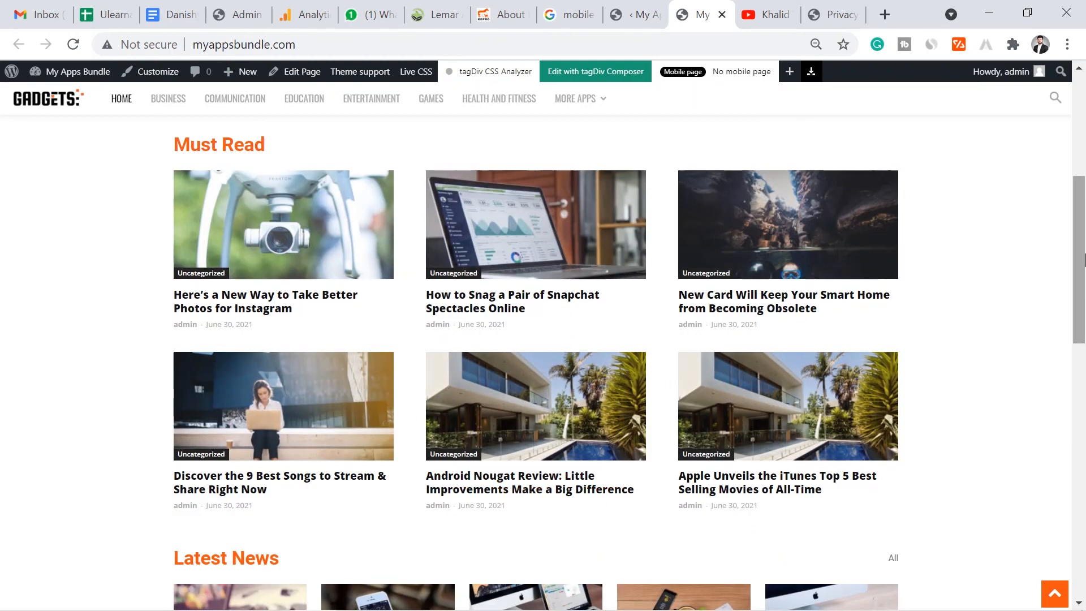
{"action": "scroll", "coordinate": [403, 389], "scroll_direction": "down", "scroll_amount": 6}
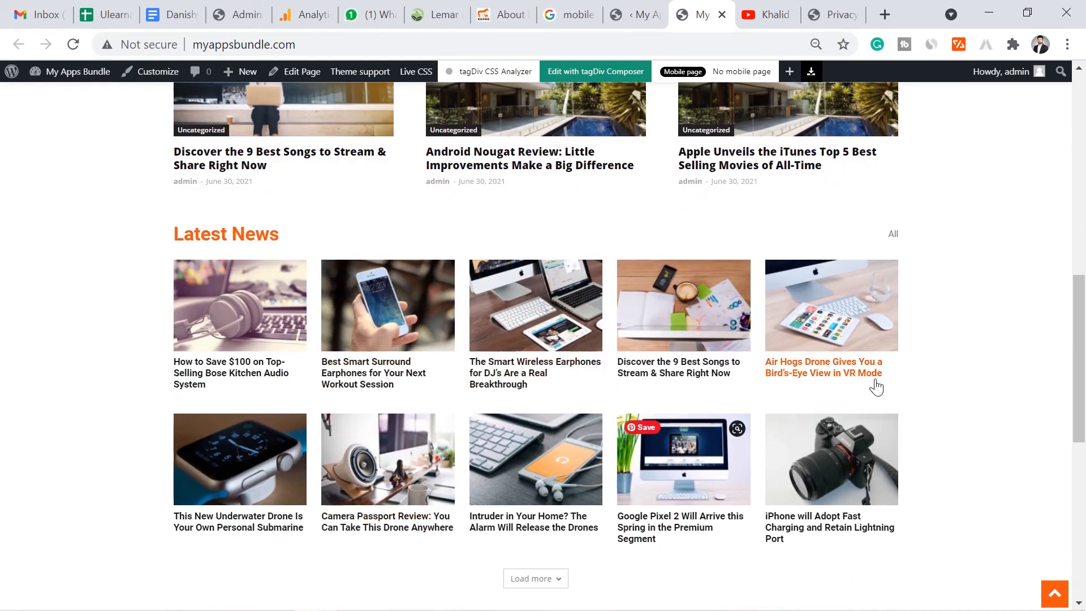
{"action": "left_click_drag", "start_coordinate": [1074, 347], "coordinate": [1077, 127]}
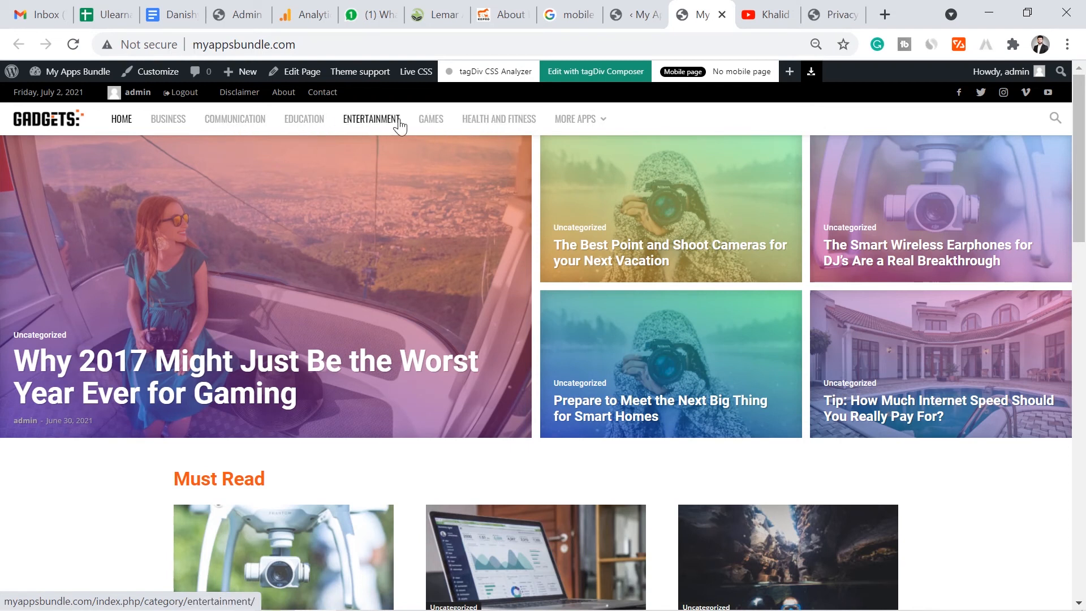
{"action": "left_click_drag", "start_coordinate": [1079, 168], "coordinate": [1083, 420]}
{"action": "left_click", "coordinate": [529, 473]}
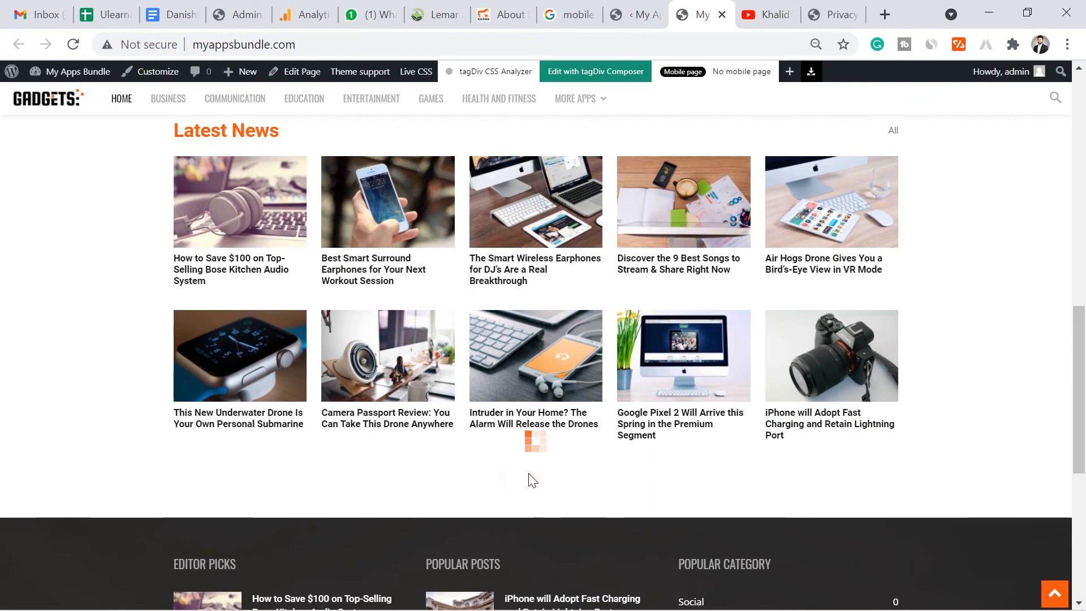
{"action": "left_click_drag", "start_coordinate": [1080, 353], "coordinate": [1080, 152]}
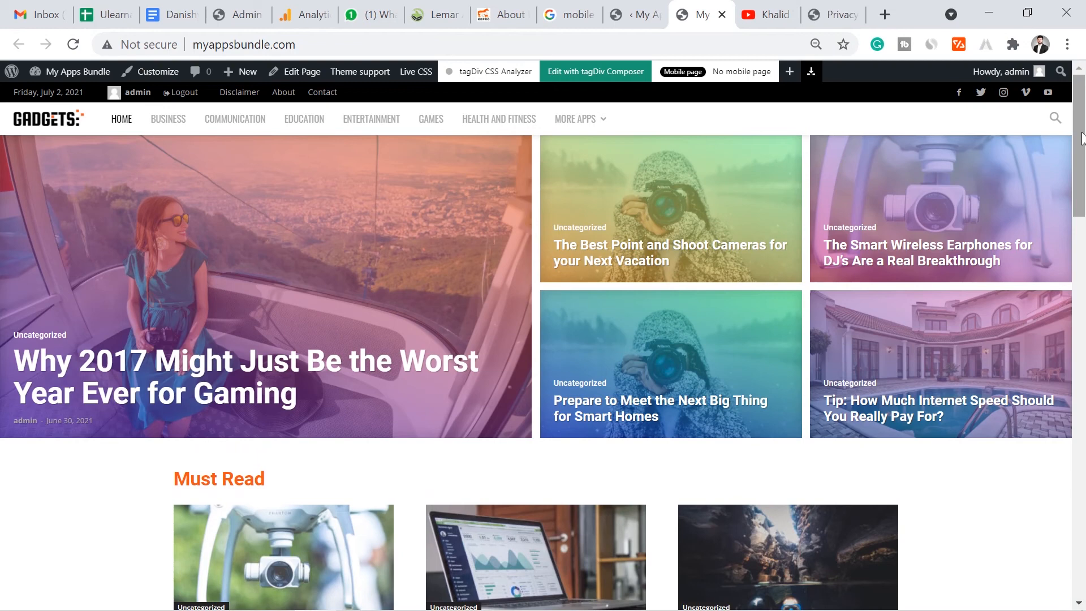
- Scroll through the remaining live home page sections, then switch to the YouTube channel's Videos page
{"action": "left_click_drag", "start_coordinate": [1083, 124], "coordinate": [1082, 220]}
{"action": "scroll", "coordinate": [1081, 288], "scroll_direction": "down", "scroll_amount": 5}
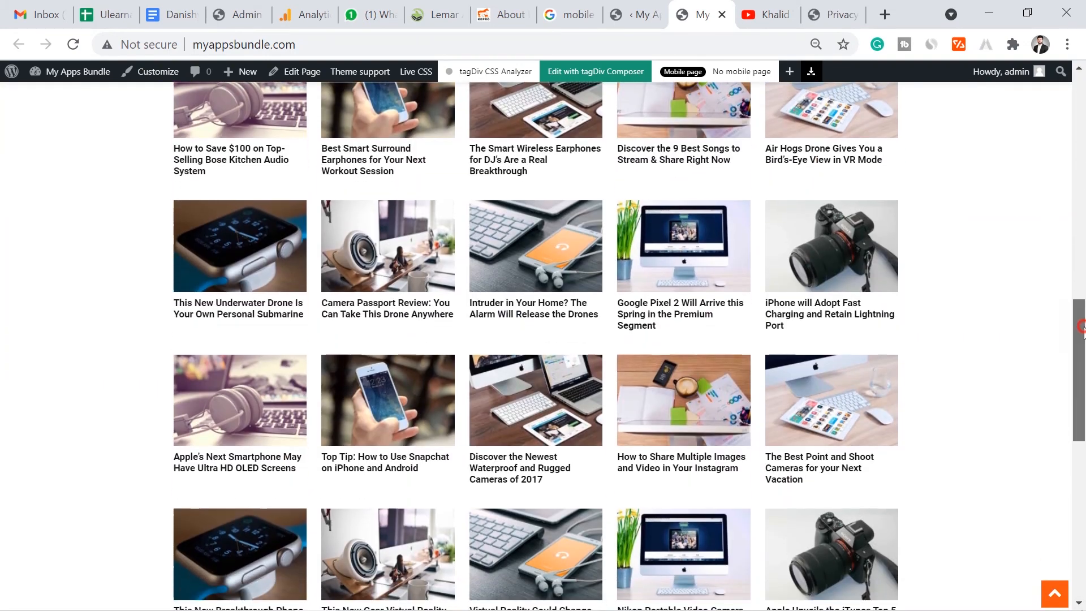
{"action": "scroll", "coordinate": [1083, 362], "scroll_direction": "down", "scroll_amount": 2}
{"action": "left_click_drag", "start_coordinate": [1083, 368], "coordinate": [1078, 147]}
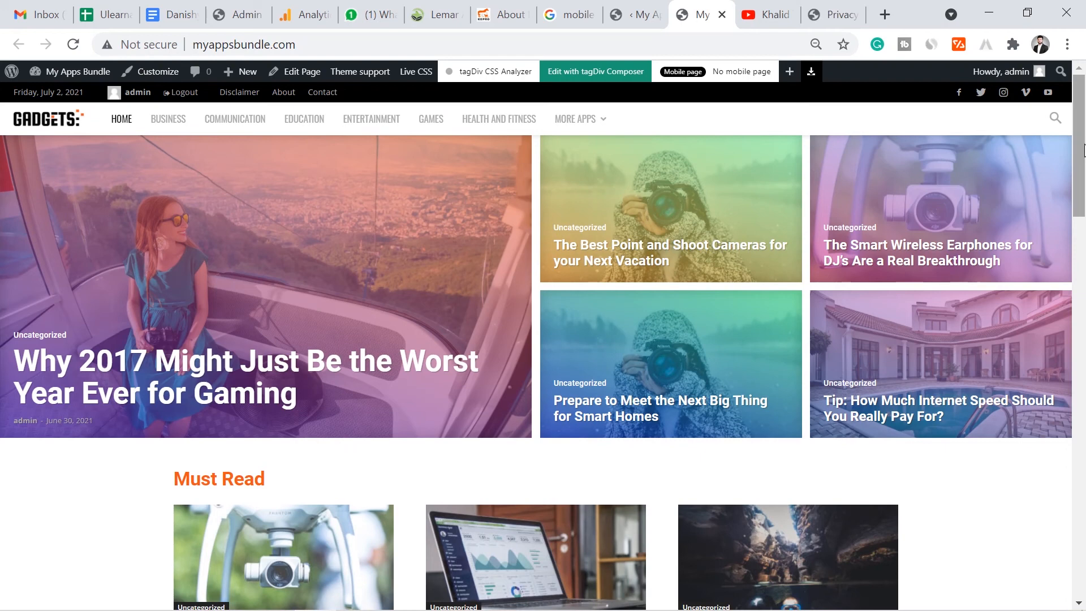
{"action": "left_click_drag", "start_coordinate": [1077, 191], "coordinate": [1073, 147]}
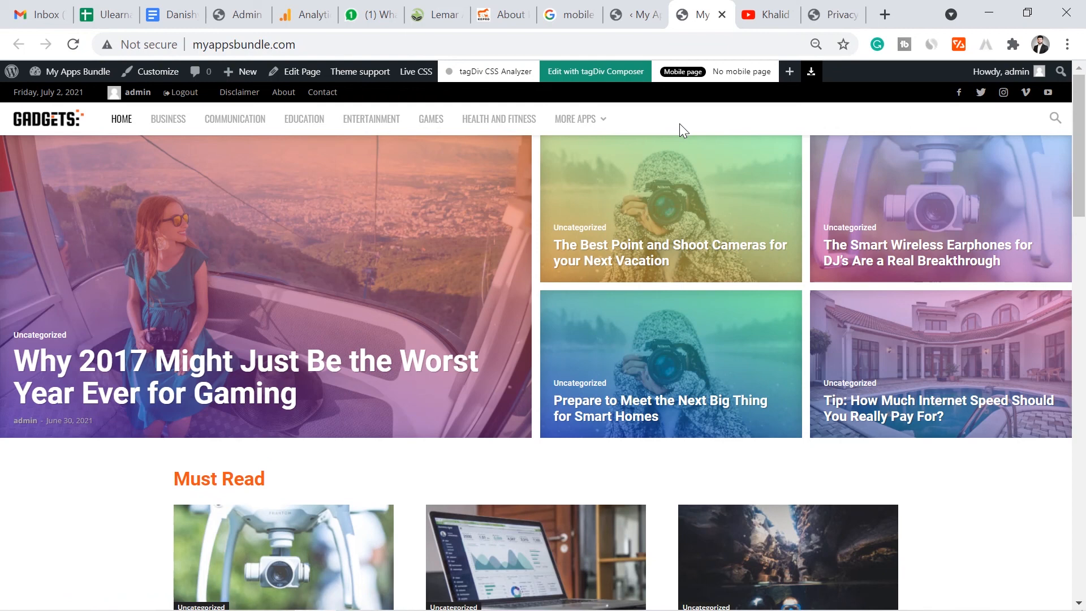
{"action": "left_click_drag", "start_coordinate": [1080, 153], "coordinate": [1083, 123]}
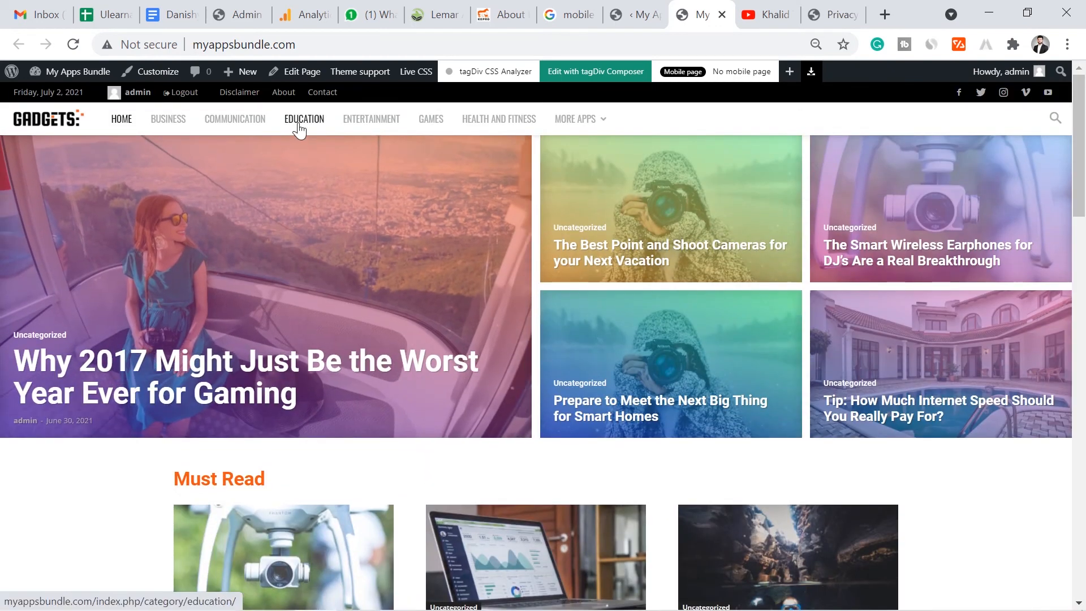
{"action": "mouse_move", "coordinate": [592, 135]}
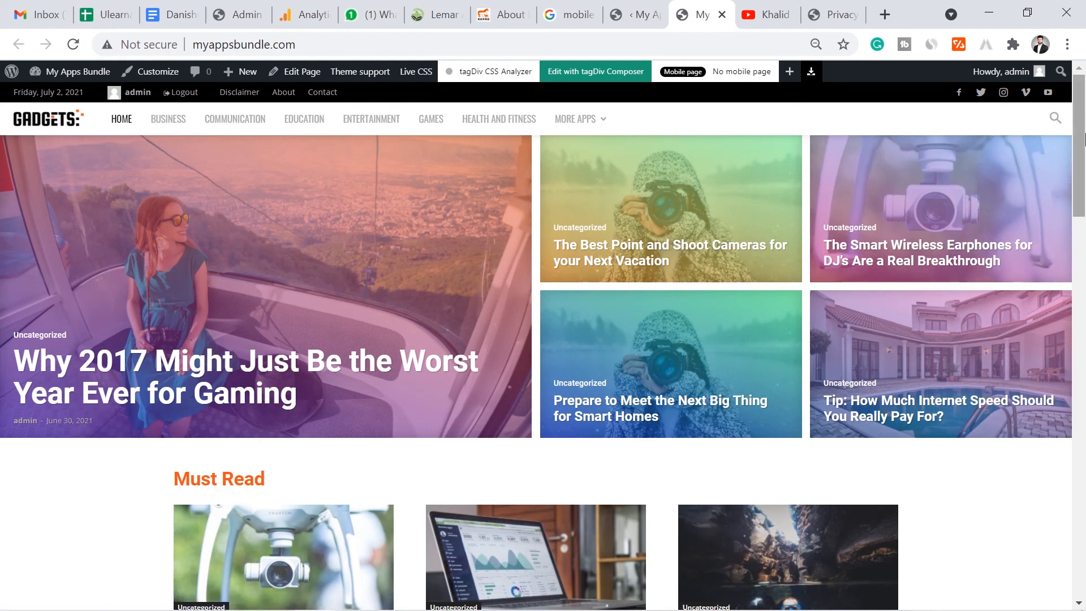
{"action": "left_click_drag", "start_coordinate": [1083, 138], "coordinate": [1081, 390]}
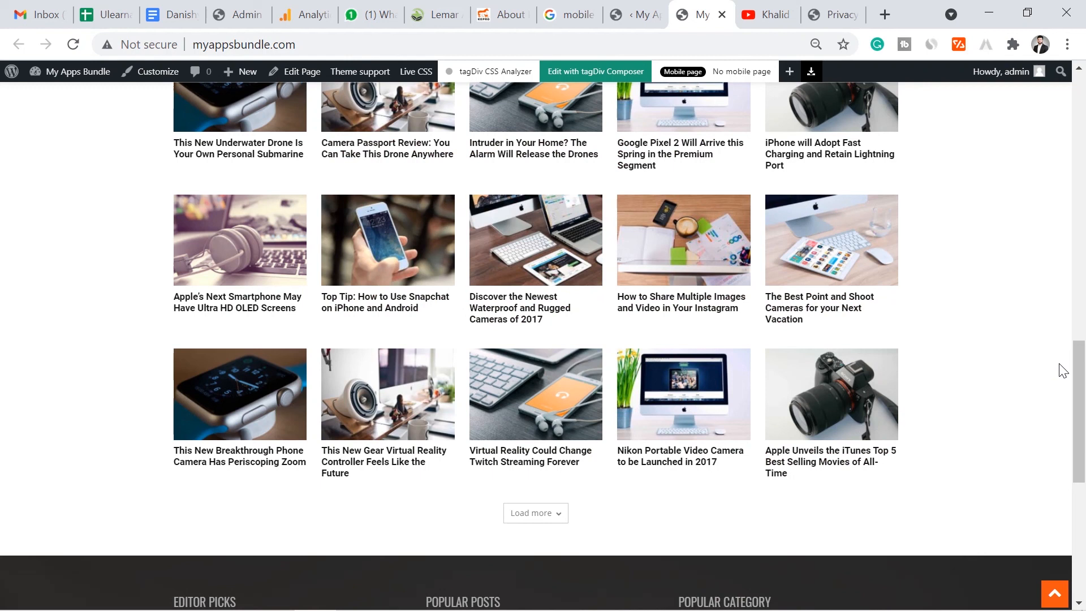
{"action": "left_click_drag", "start_coordinate": [1080, 376], "coordinate": [1081, 143]}
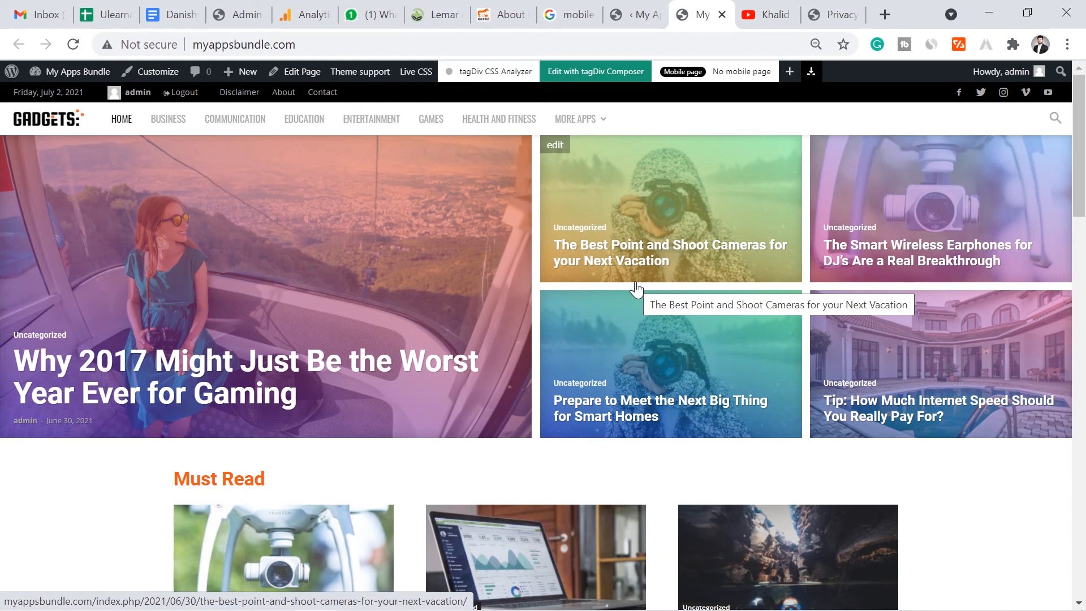
{"action": "left_click", "coordinate": [758, 15]}
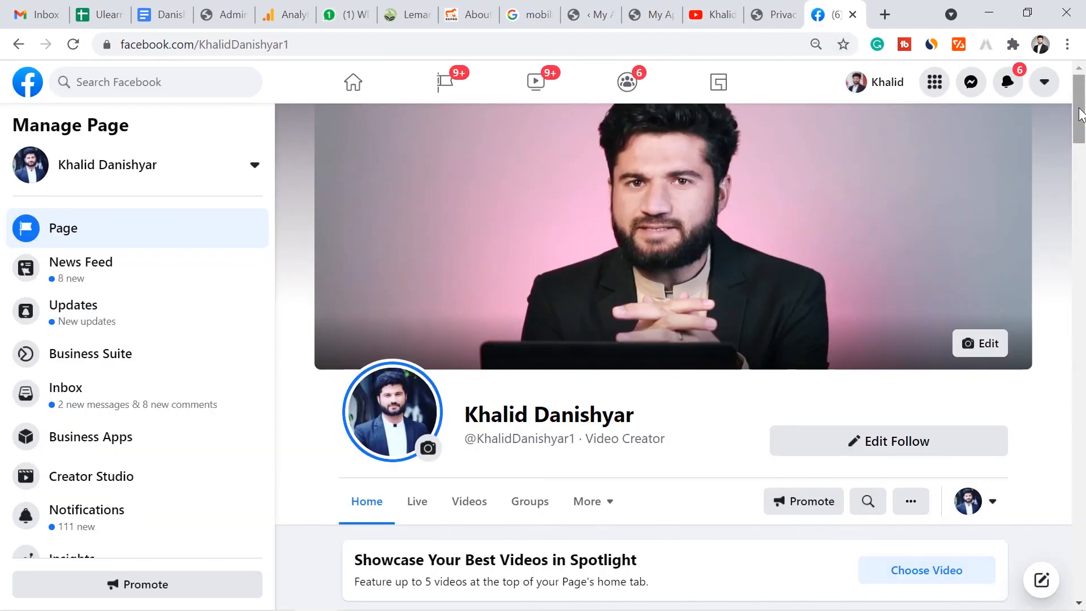
- Scroll the Facebook creator page's home tab to view its About details and pinned posts
{"action": "left_click_drag", "start_coordinate": [1080, 114], "coordinate": [1083, 273]}
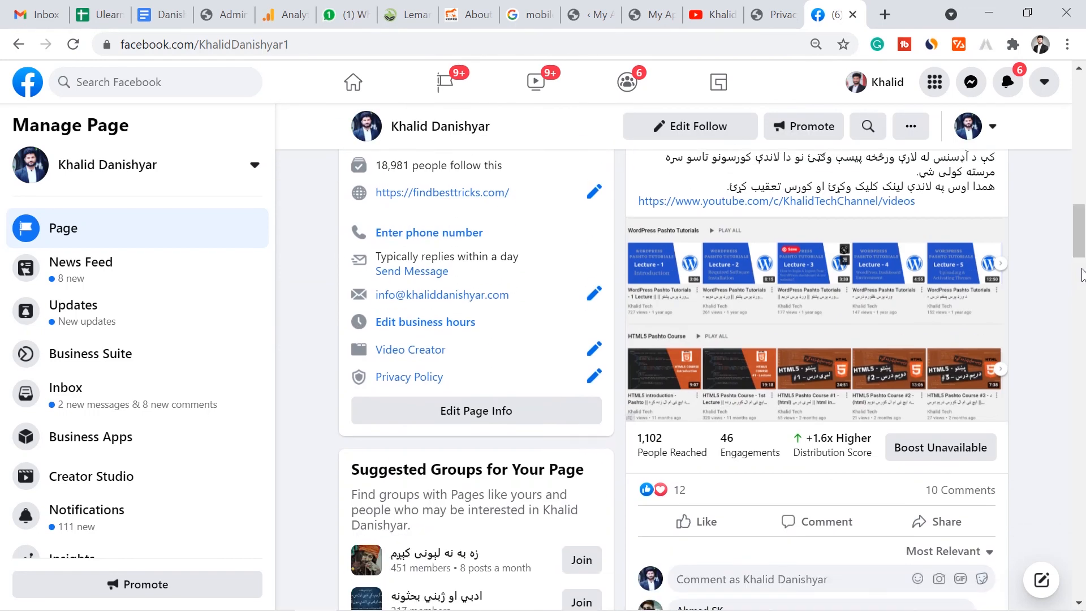
{"action": "left_click_drag", "start_coordinate": [1082, 222], "coordinate": [1081, 120]}
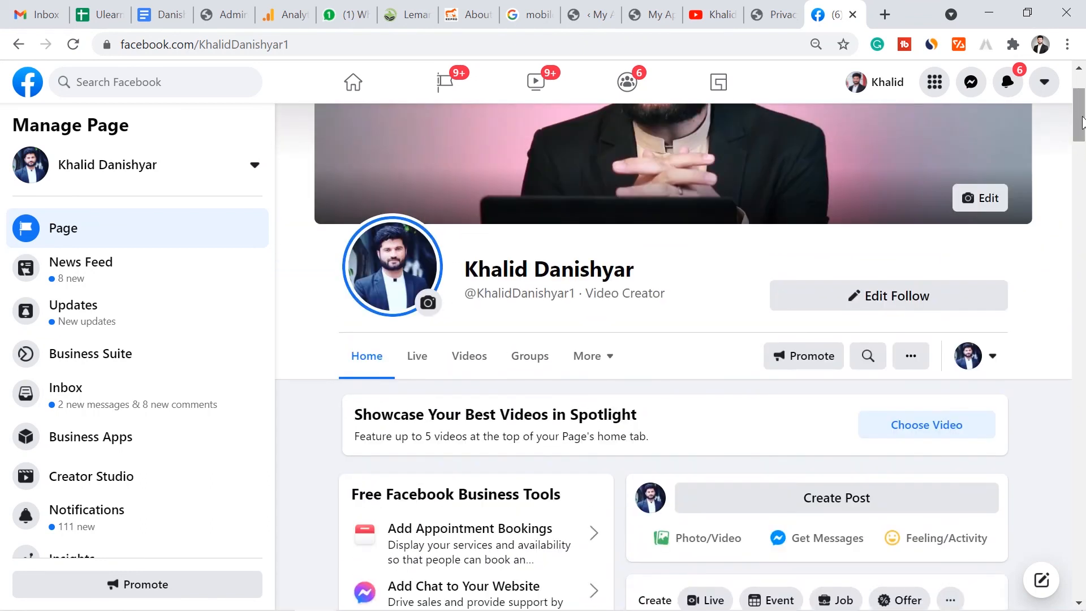